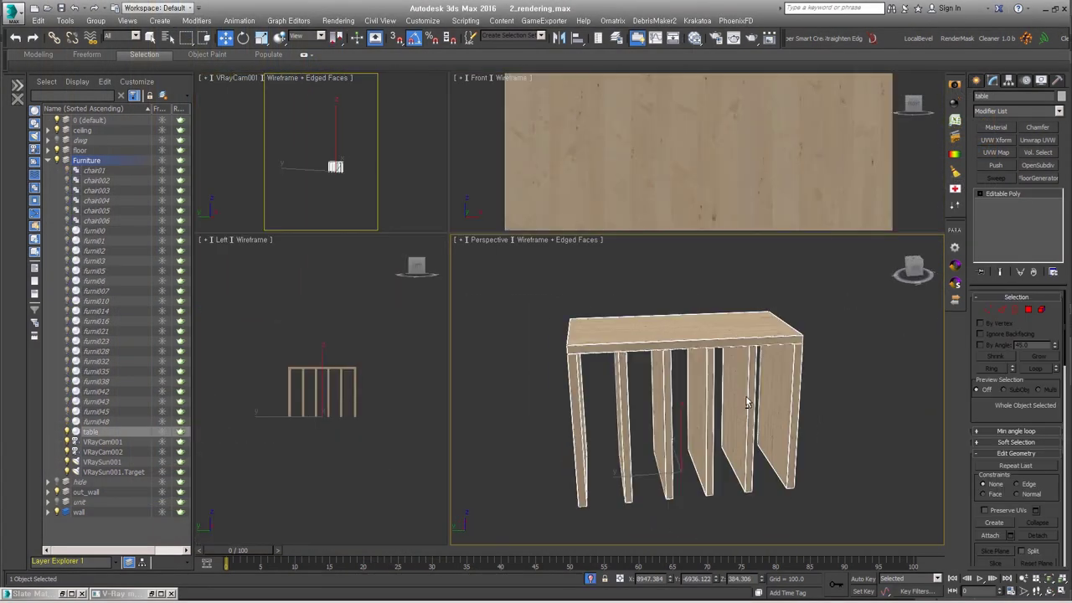
Select the table to inspect its wood, then zoom and orbit out to the whole round chapel
left_click(748, 402)
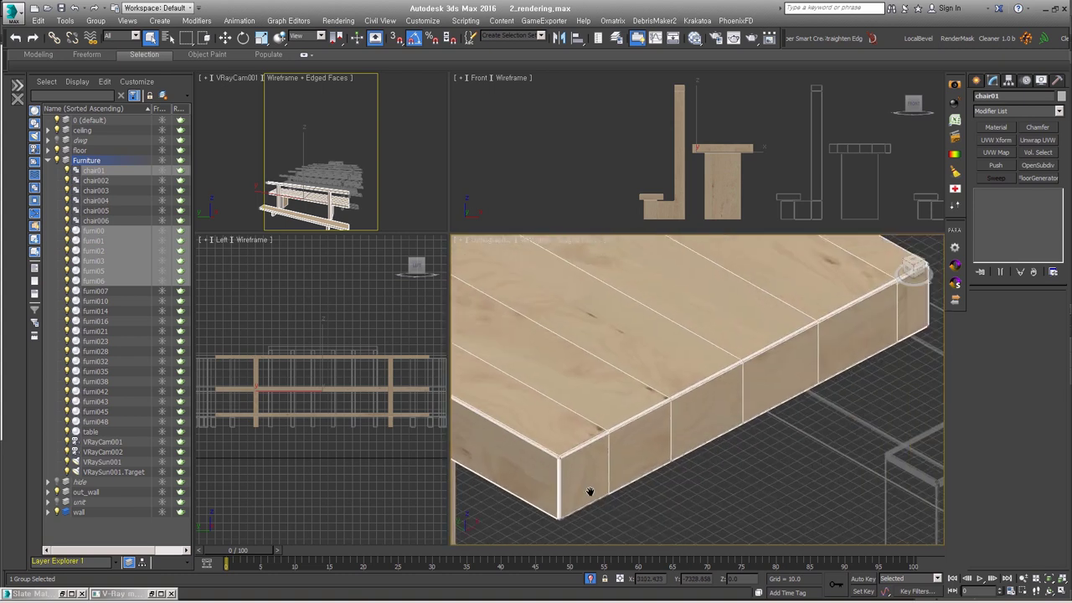
middle_click_drag(750, 296, 628, 498)
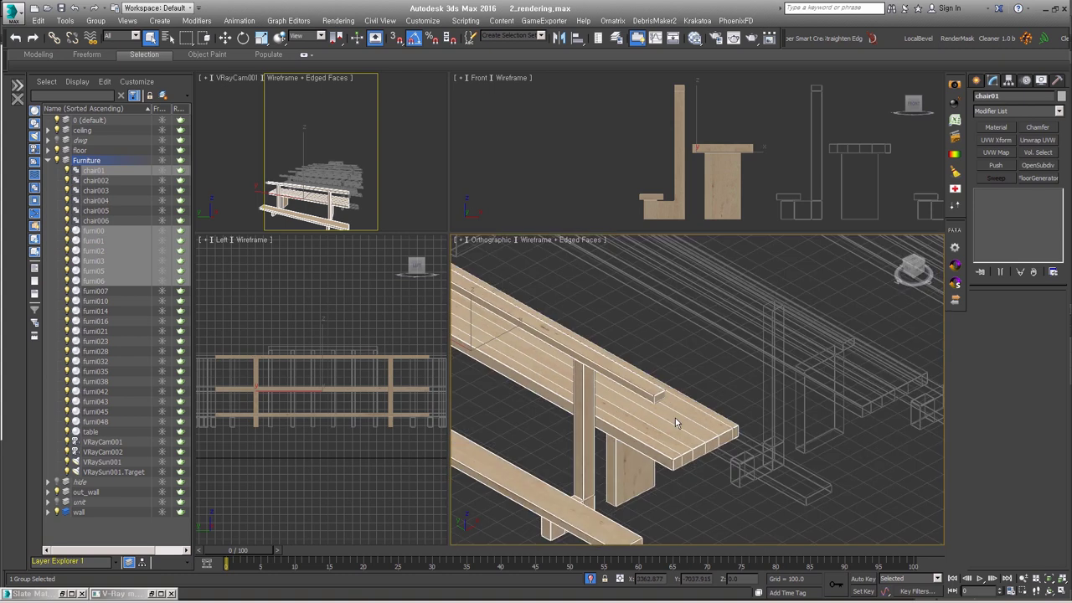
middle_click_drag(676, 423, 718, 461, "alt")
scroll(717, 461, "down", 8)
Unhide all objects, then isolate the ceiling_cir_column ring and orbit close to its surface
left_click(746, 280)
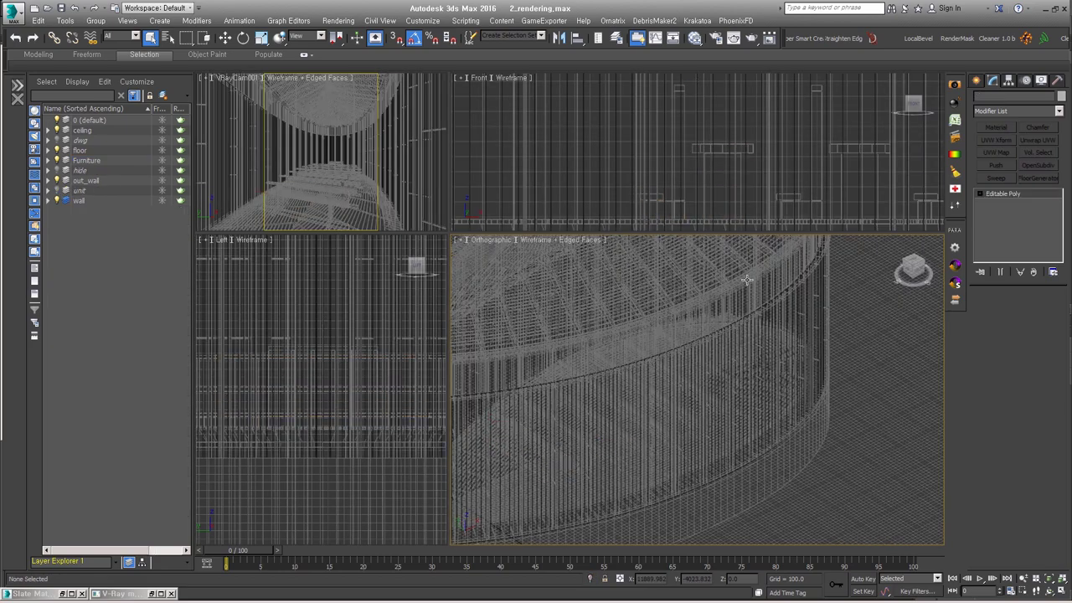
left_click(747, 280)
key("alt+q")
middle_click_drag(868, 354, 761, 397, "alt")
scroll(718, 354, "up", 5)
scroll(848, 256, "up", 2)
middle_click_drag(849, 256, 761, 460, "alt")
scroll(762, 460, "up", 2)
Add an Unwrap UVW modifier to the ceiling_cir_column ring
left_click(1037, 140)
scroll(736, 406, "down", 2)
scroll(735, 407, "down", 2)
scroll(775, 406, "up", 5)
scroll(826, 430, "up", 3)
scroll(822, 430, "down", 5)
scroll(823, 431, "down", 4)
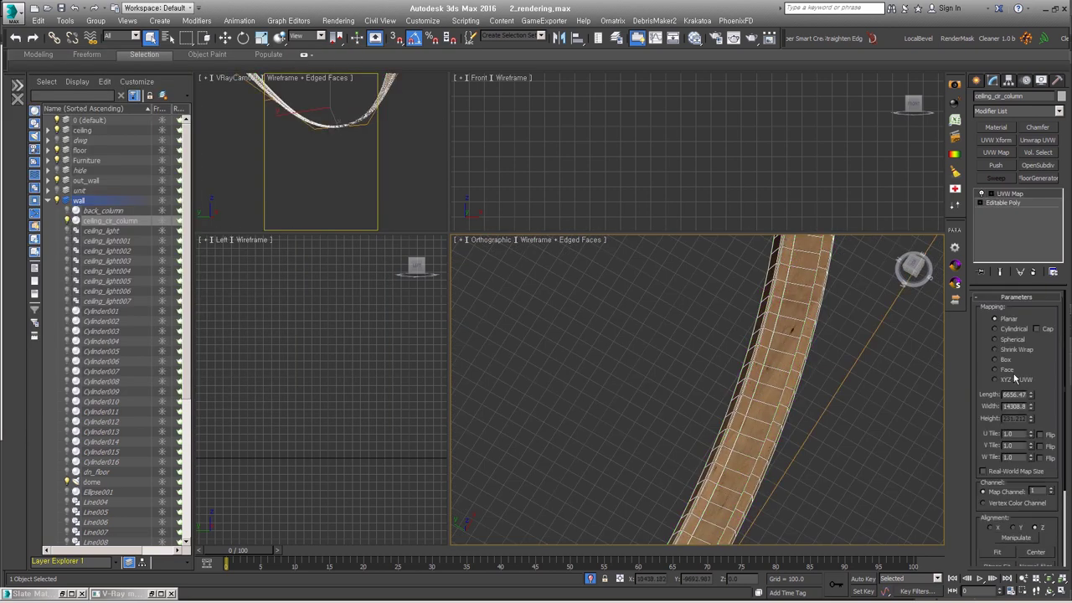
scroll(779, 447, "up", 3)
scroll(779, 446, "down", 2)
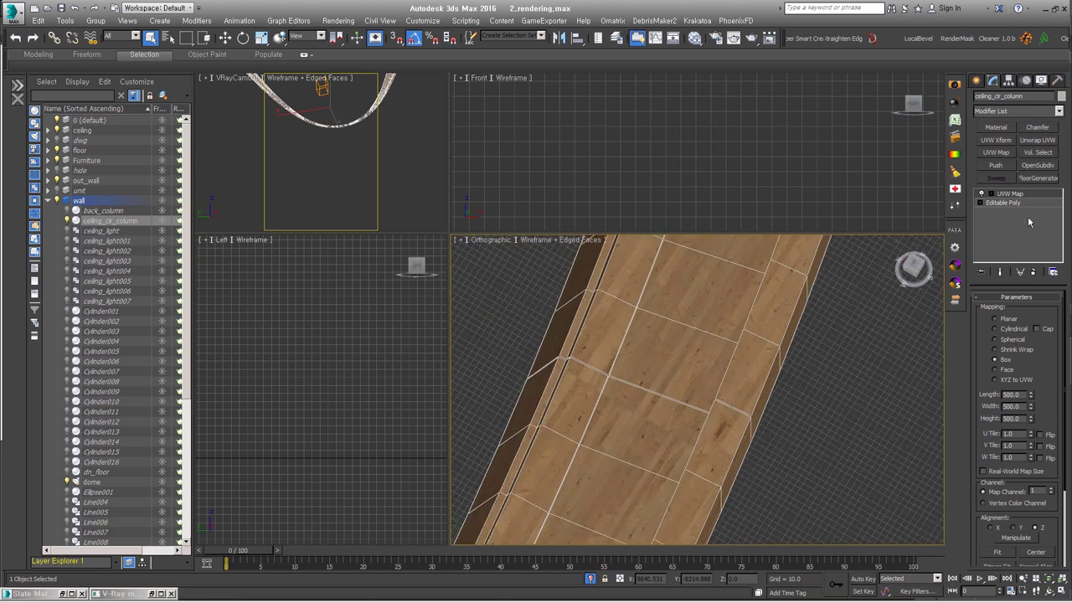
left_click(1037, 140)
scroll(876, 376, "down", 1)
Select all the column's faces and apply Flatten Mapping in the UV editor
left_click(1014, 193)
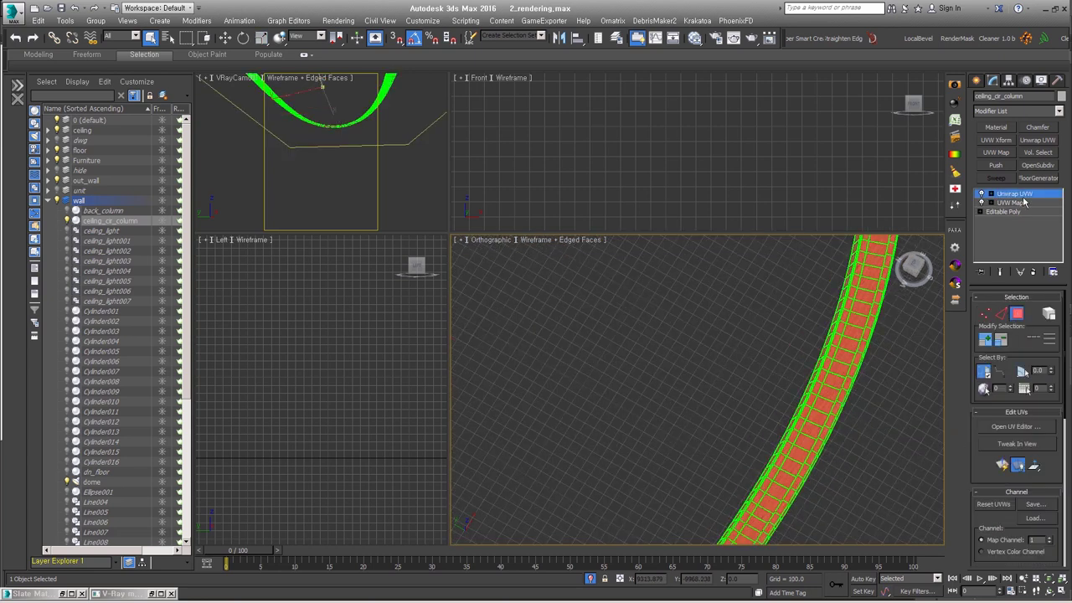
left_click(1016, 426)
left_click(111, 62)
left_click(147, 75)
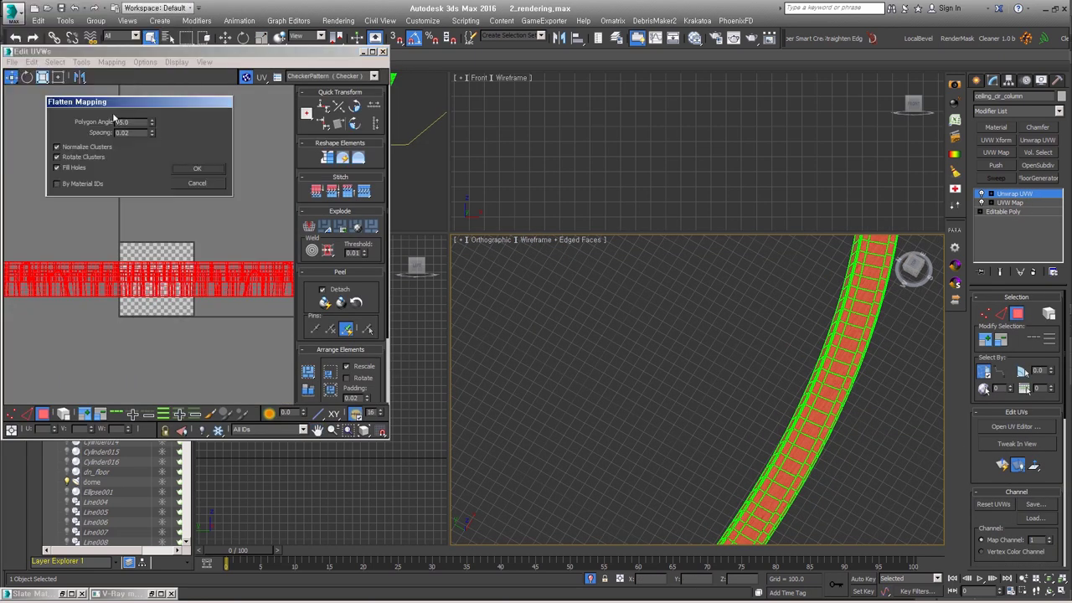
left_click(197, 171)
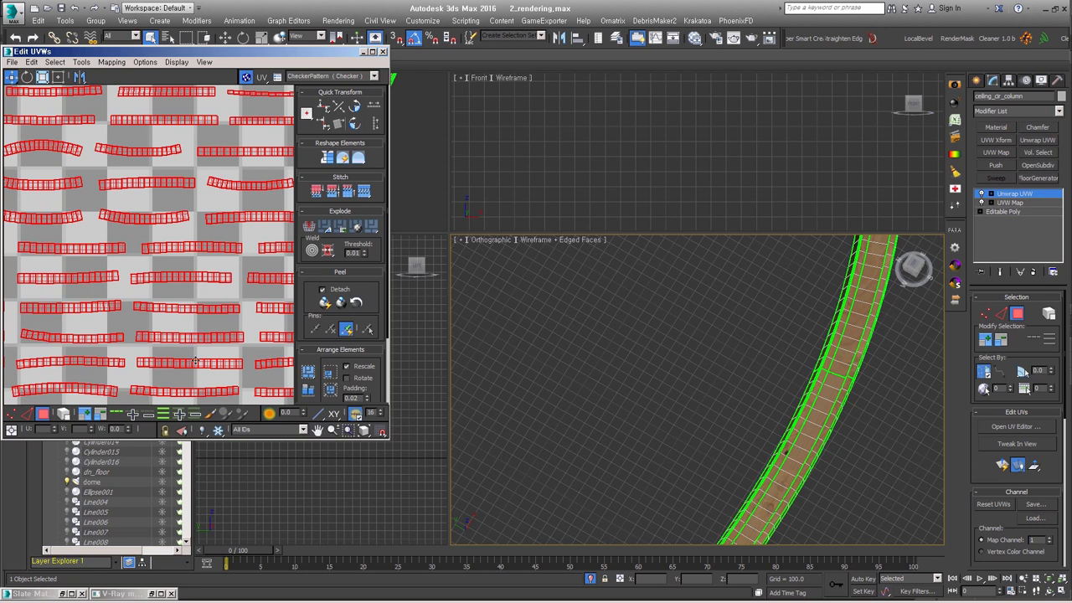
Pack, straighten and repack the column's UV strips, then close the editor and select a ceiling light group
left_click(309, 372)
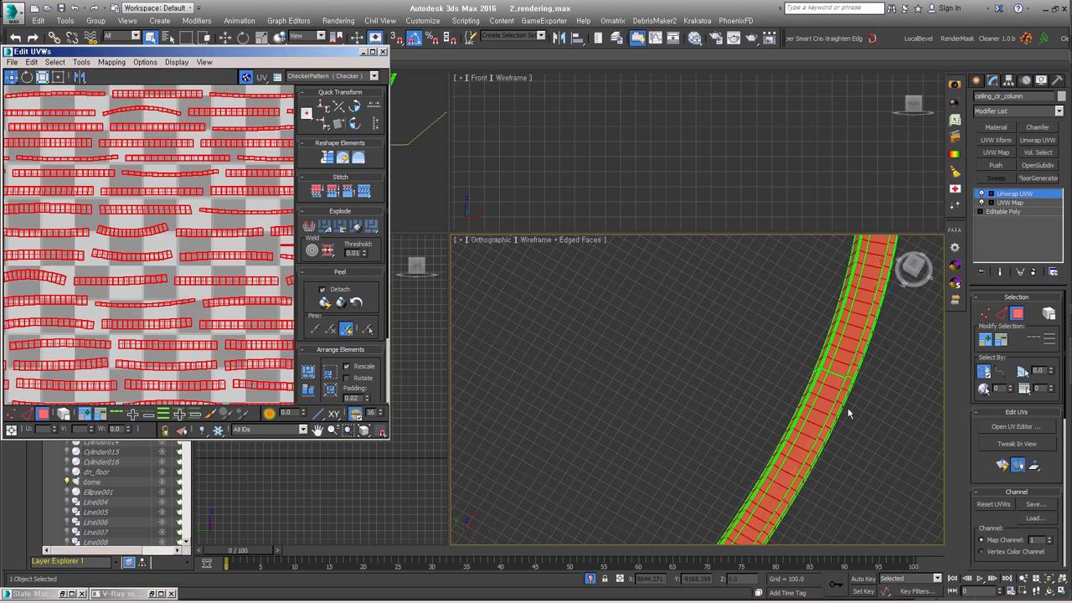
left_click(327, 157)
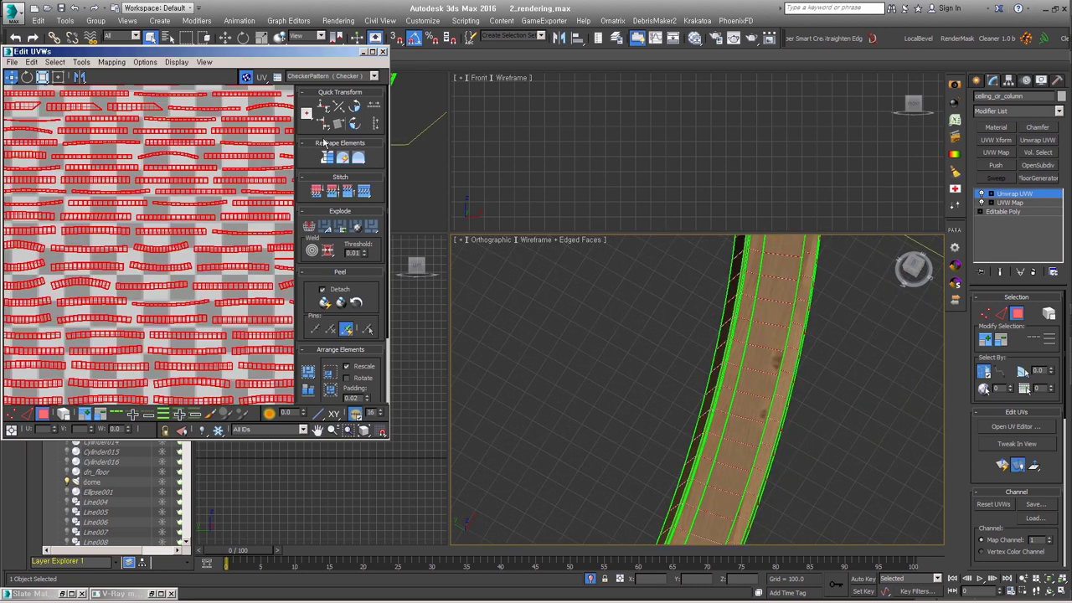
left_click(307, 376)
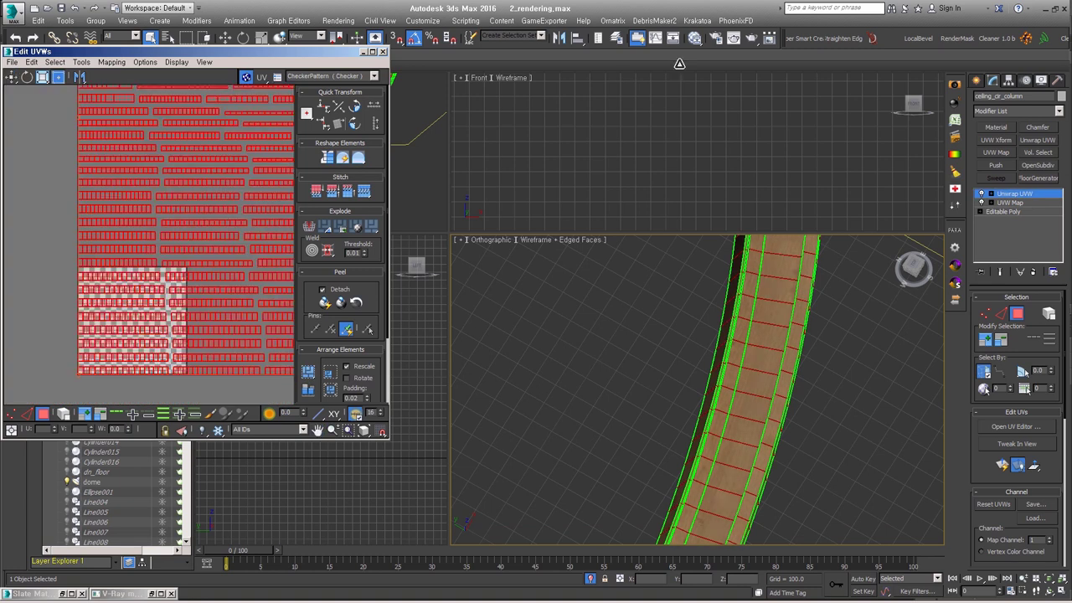
left_click(383, 51)
scroll(844, 417, "down", 5)
scroll(694, 390, "down", 3)
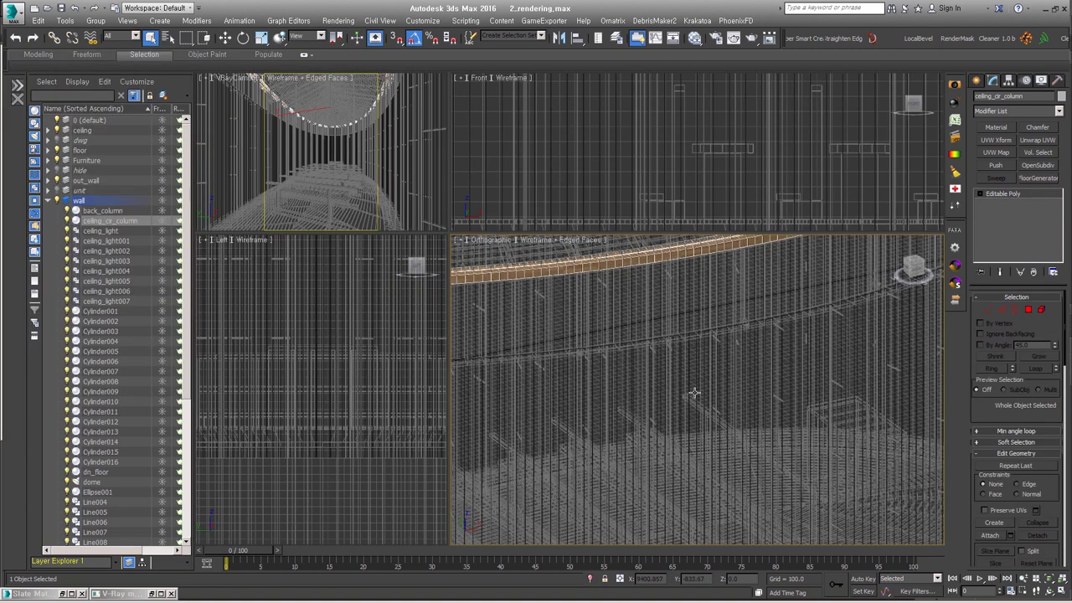
left_click(616, 373)
right_click(615, 373)
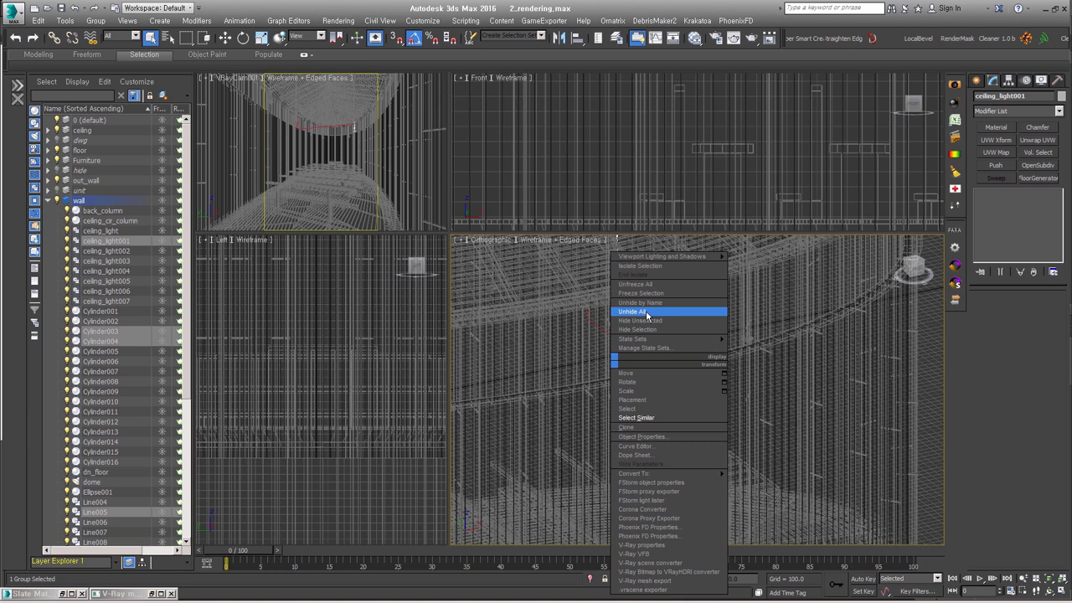
left_click(640, 320)
key("z")
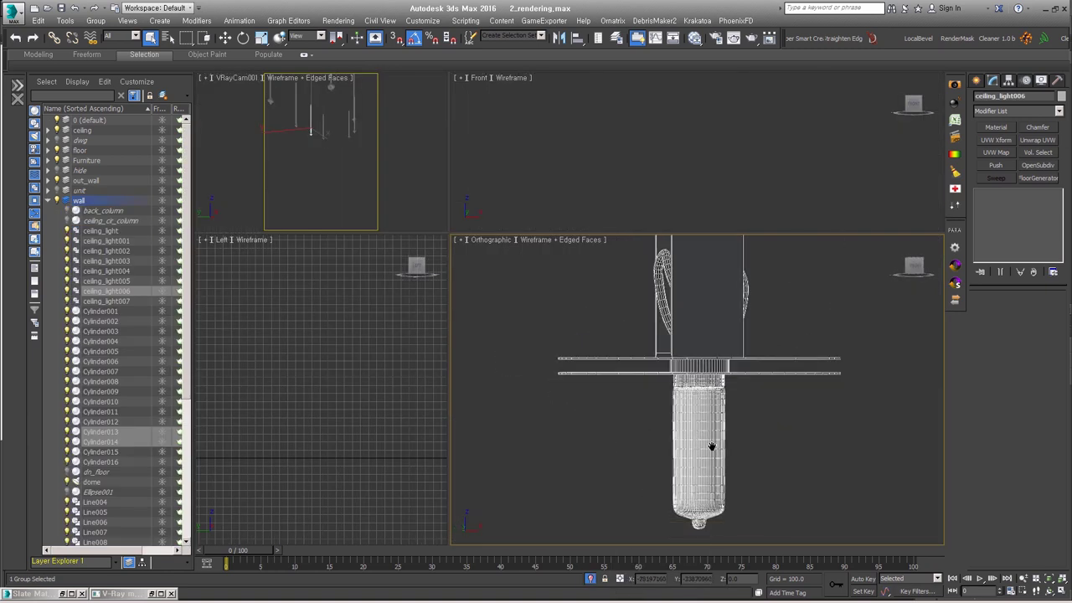
middle_click_drag(711, 446, 719, 377, "alt")
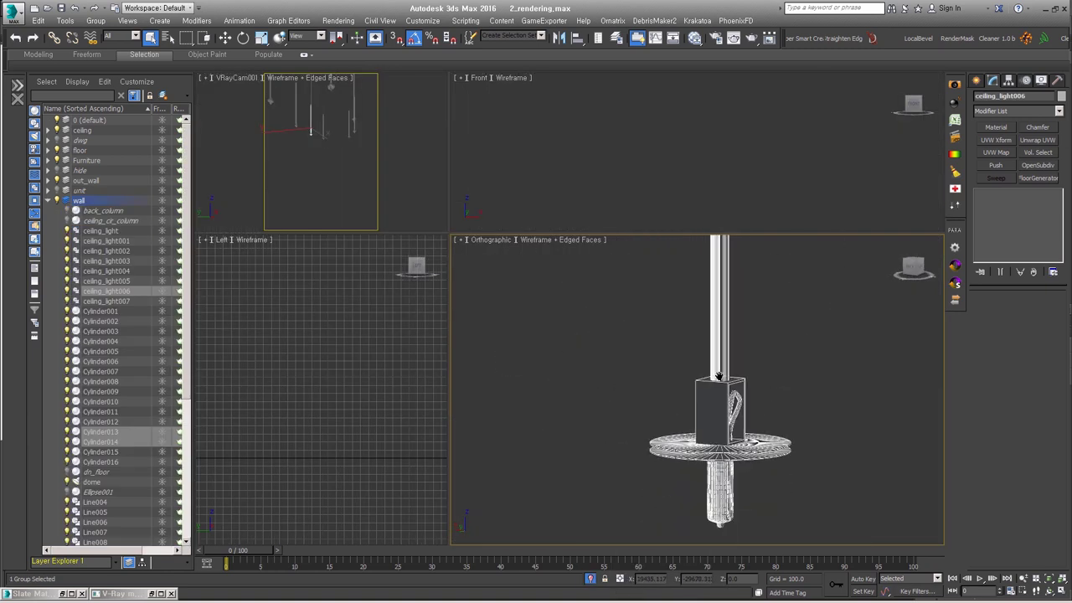
key("alt+q")
middle_click_drag(759, 415, 788, 461, "alt")
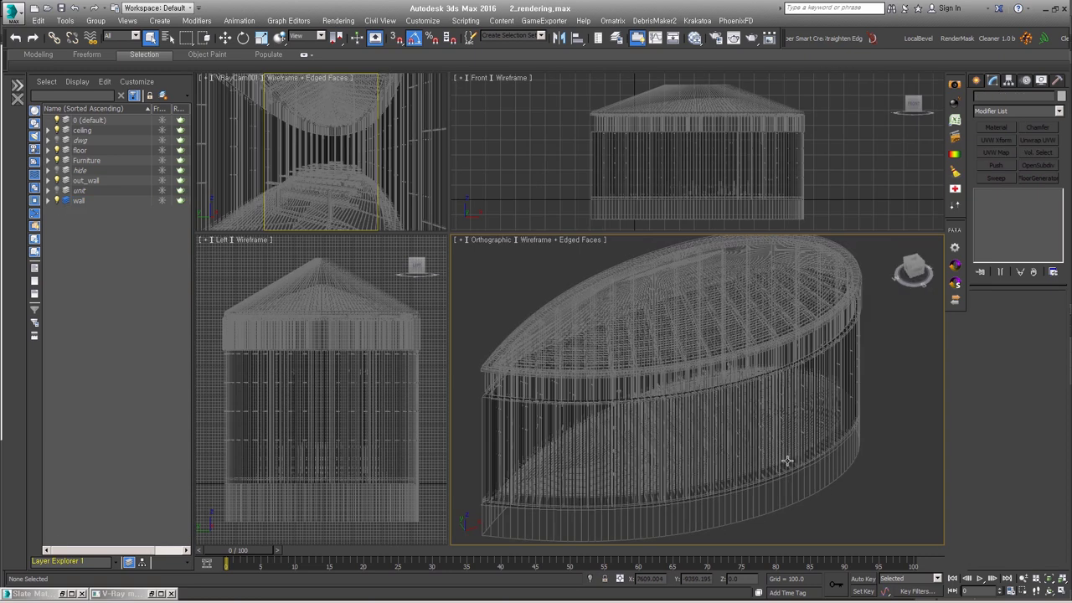
left_click(788, 460)
key("alt+q")
key("t")
left_click(802, 508)
mouse_move(802, 508)
middle_mouse_down()
mouse_move(688, 359)
mouse_move(788, 410)
middle_mouse_up()
key("alt+q")
double_click(86, 200)
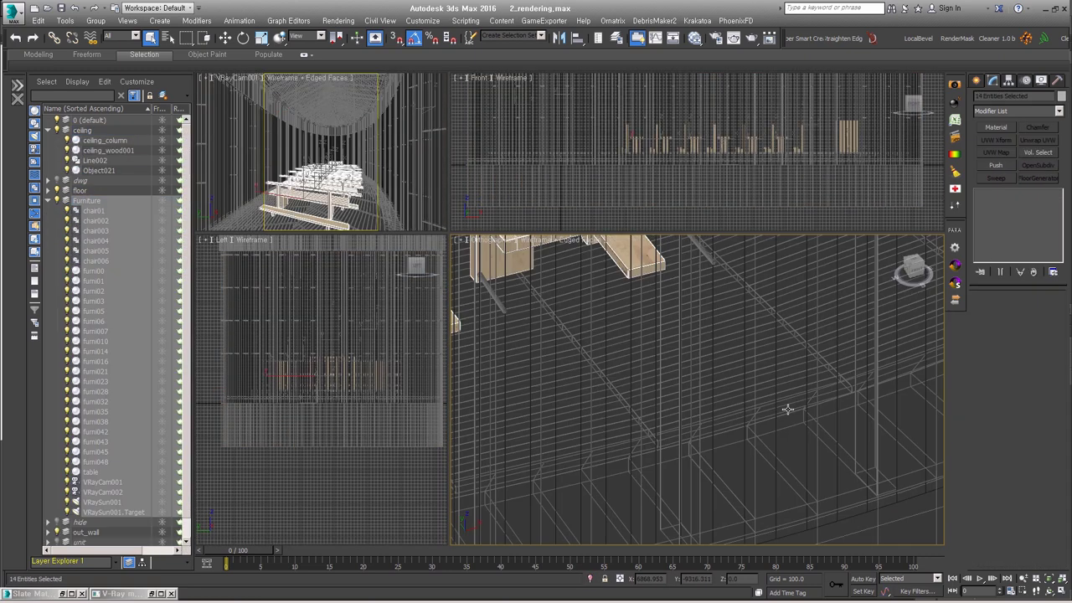
key("t")
left_click(796, 484)
key("z")
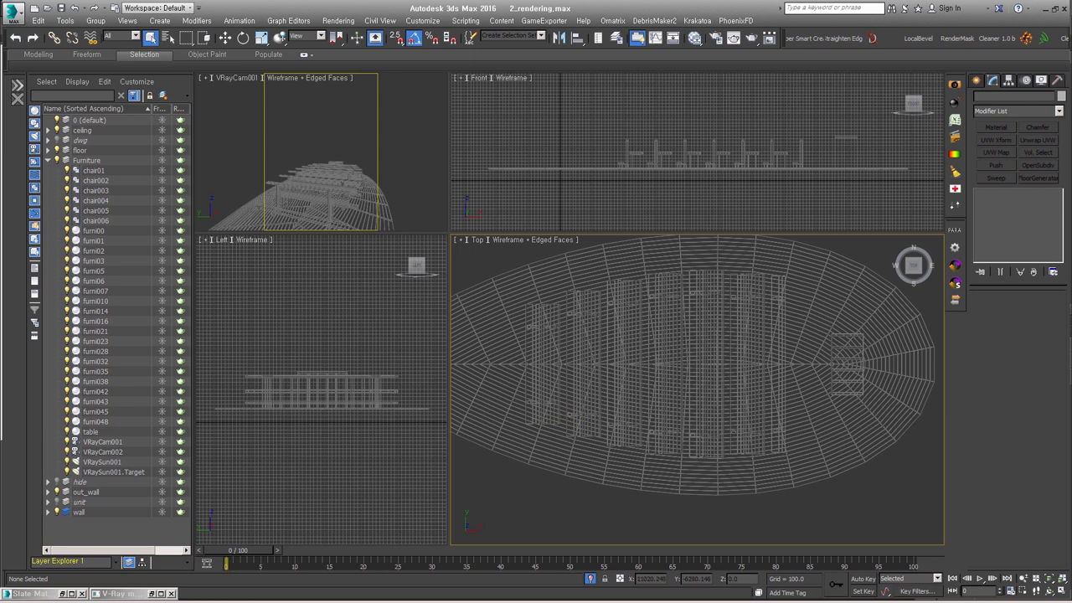
Select the floor mesh, try an Unwrap UVW, then undo it to keep UVW Map channel 2
left_click_drag(881, 442, 826, 411)
key("z")
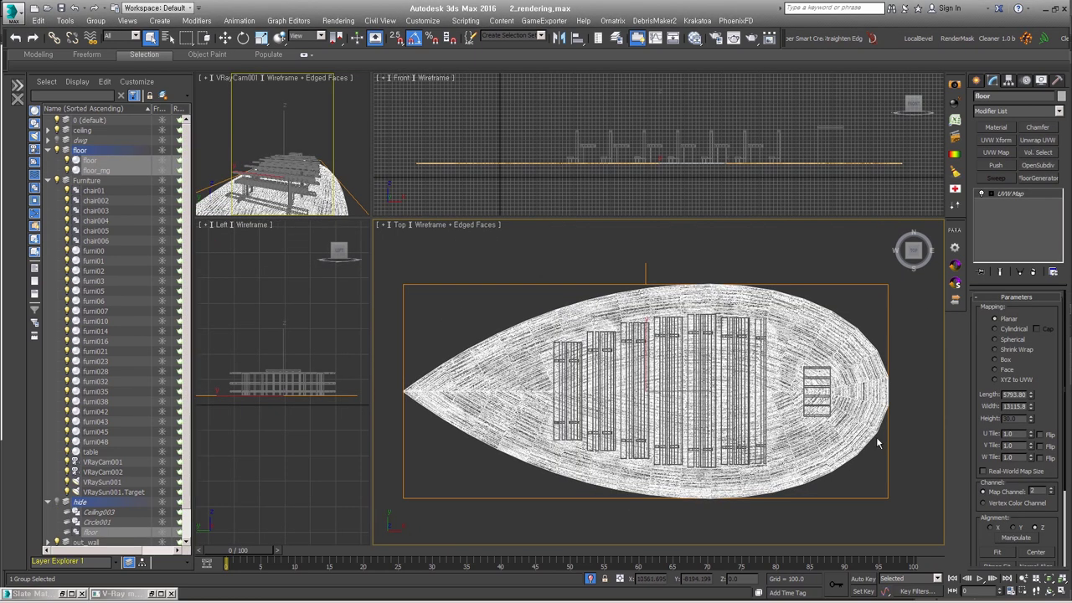
left_click(855, 432)
left_click(1037, 140)
left_click(1017, 427)
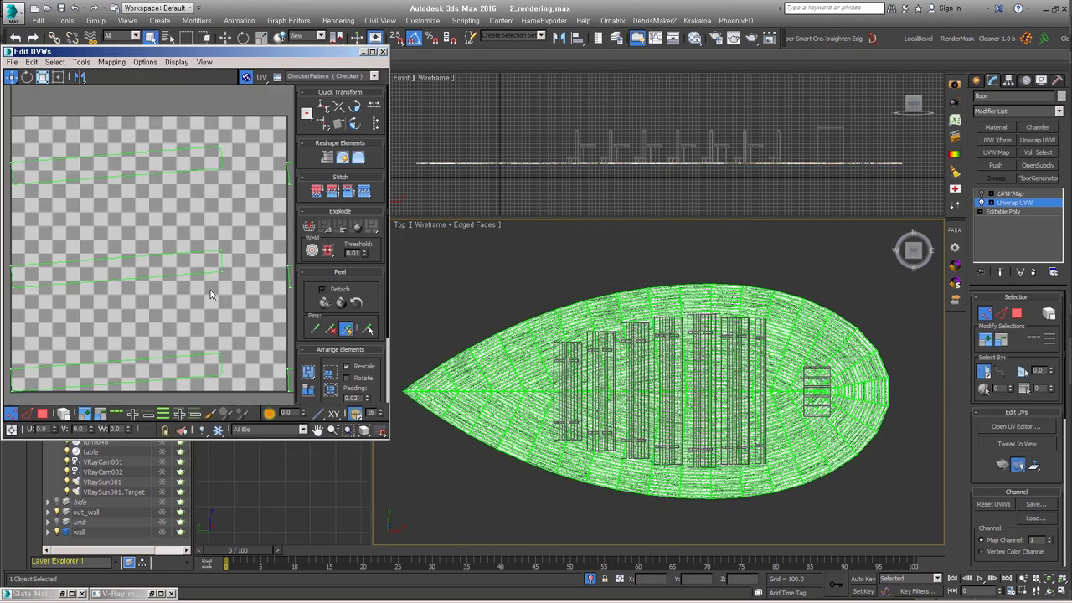
scroll(525, 362, "up", 2)
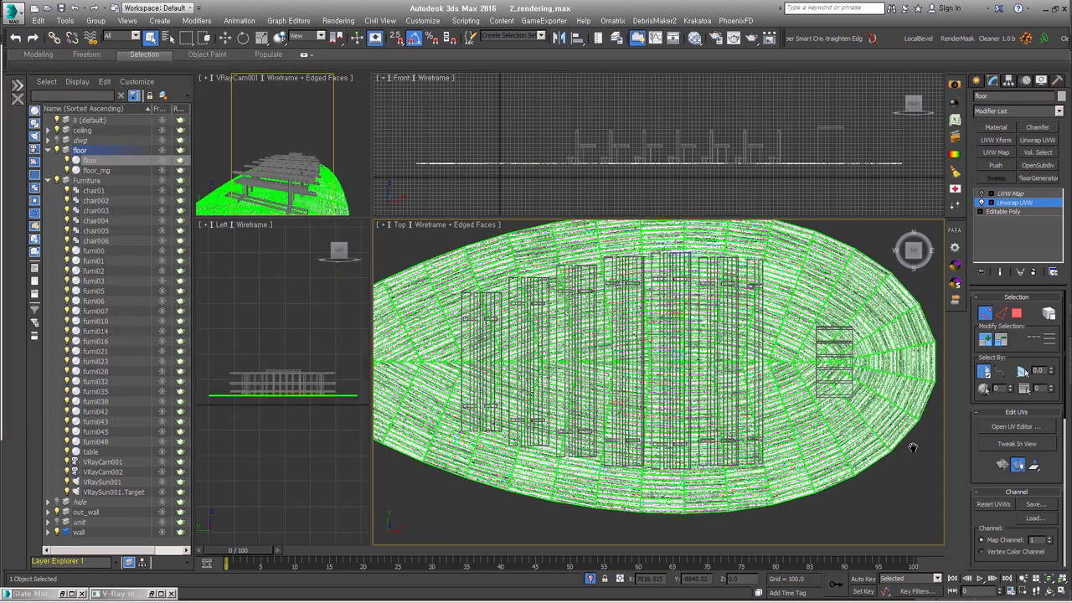
scroll(67, 352, "up", 3)
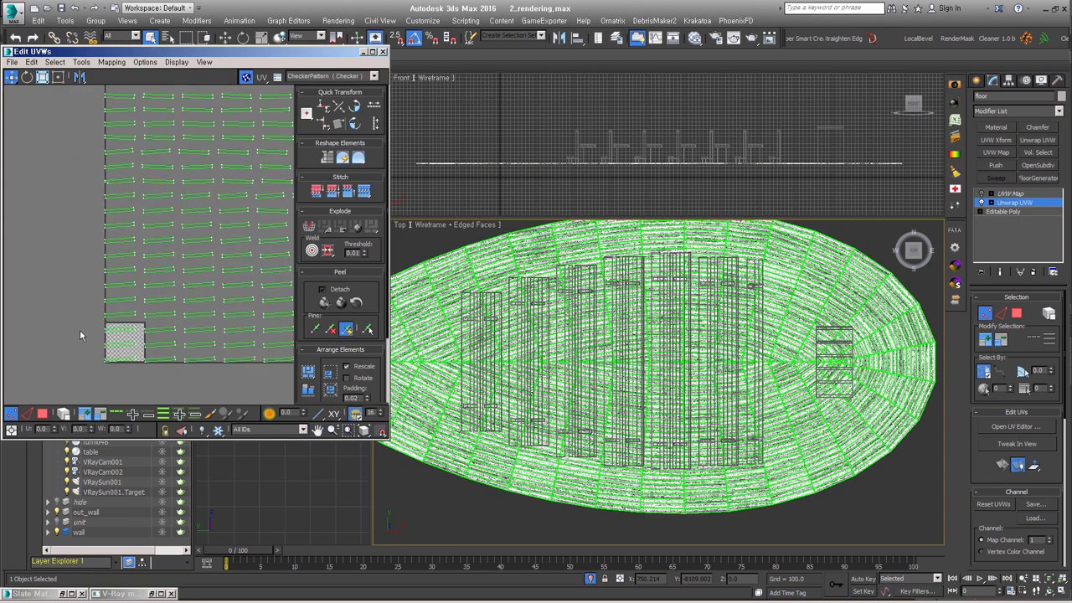
key("ctrl+z")
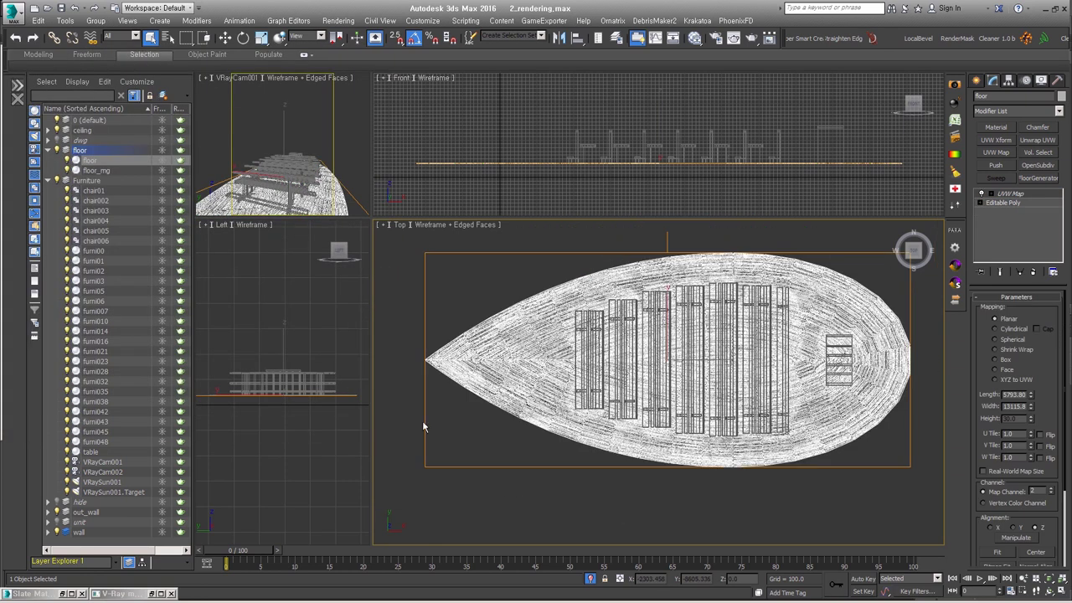
scroll(997, 402, "down", 3)
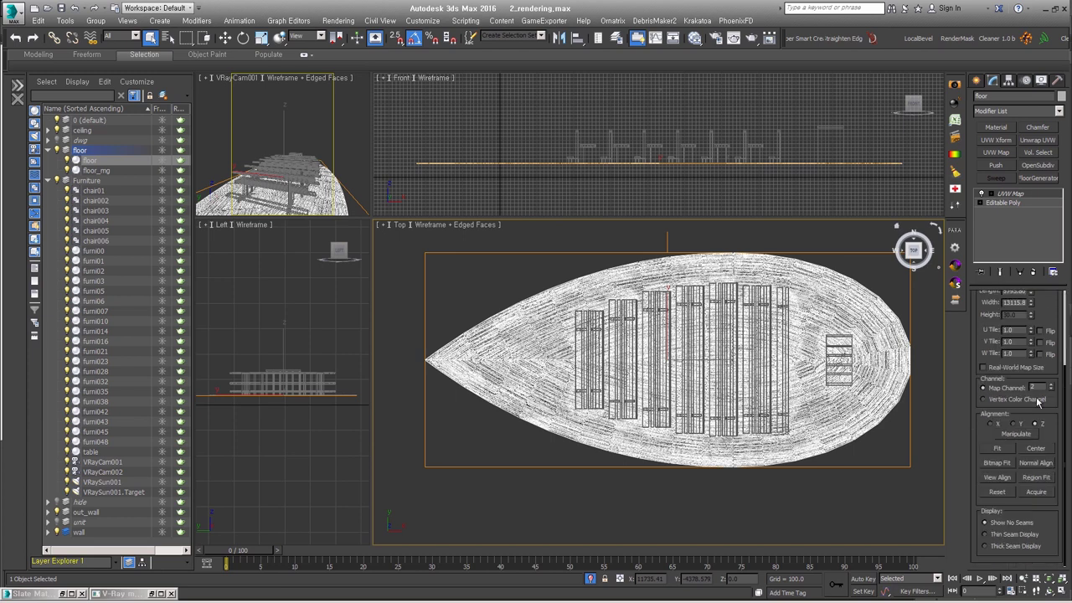
Maximize the Top view of the floor and switch to Expert Mode
middle_click_drag(854, 411, 837, 442)
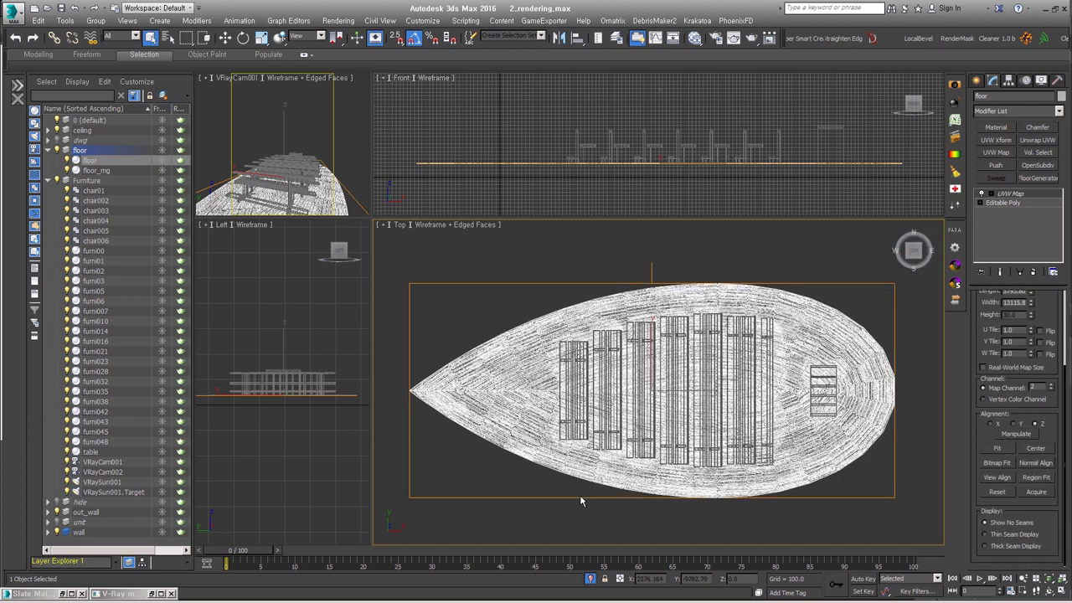
key("alt+w")
key("ctrl+x")
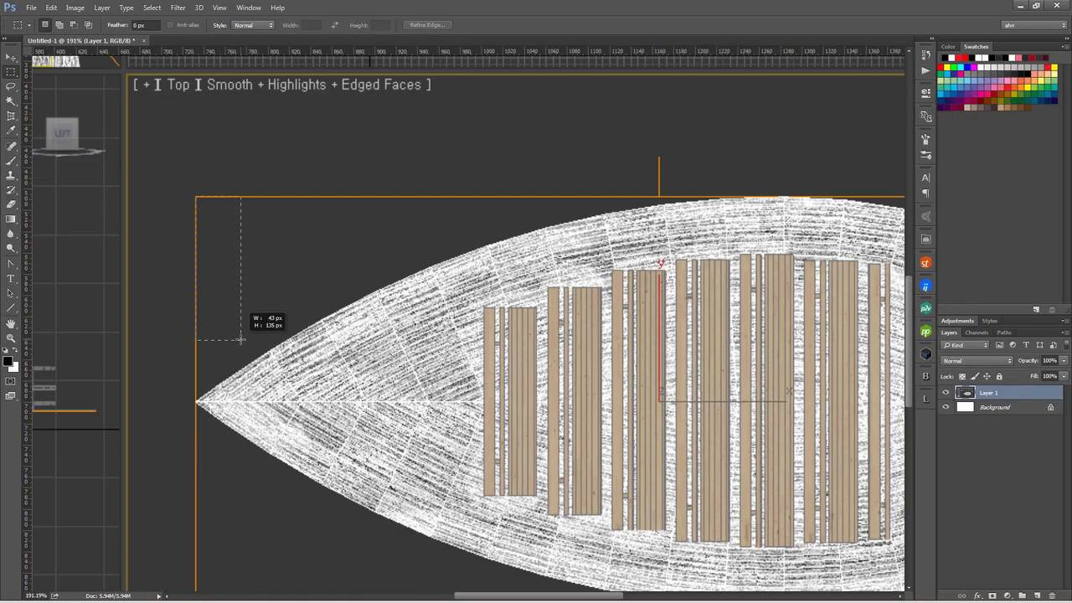
Crop the image to the area around the floor outline
left_click_drag(241, 339, 662, 435)
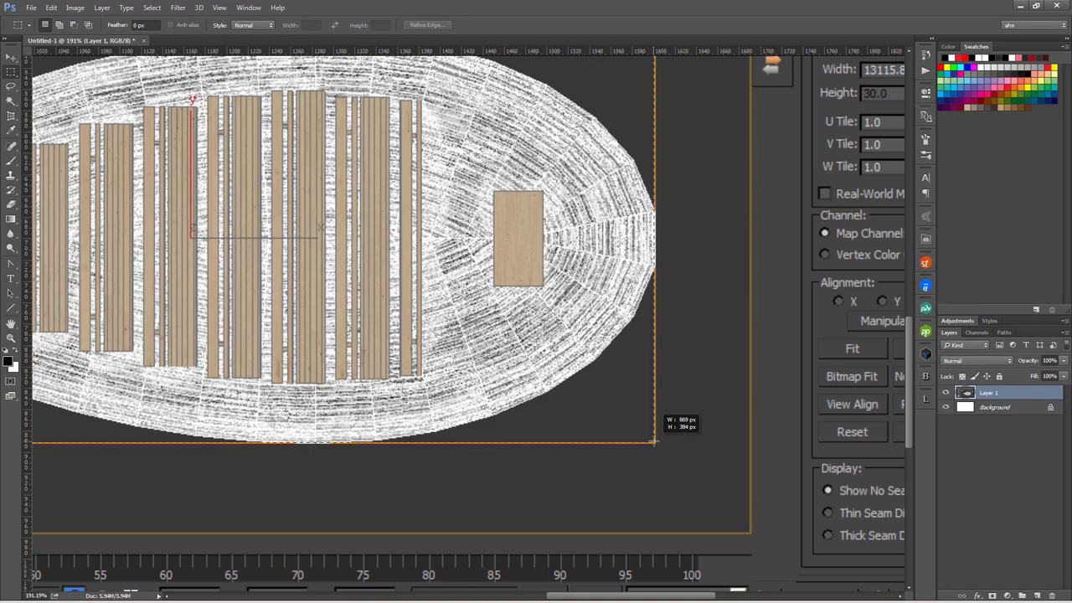
left_click(74, 8)
left_click(95, 105)
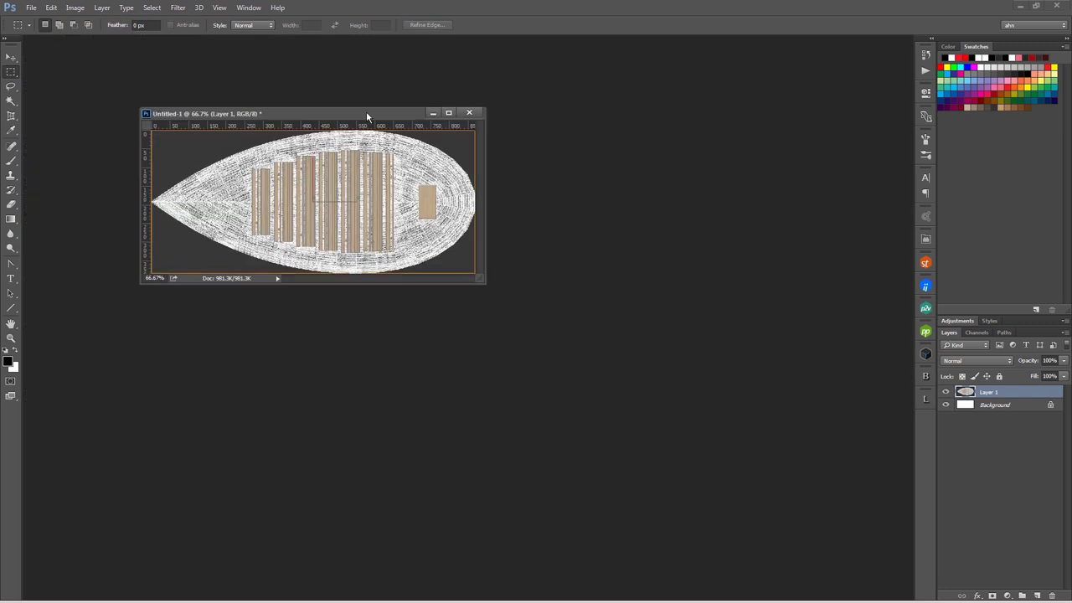
left_click_drag(366, 112, 537, 172)
Resize the image to 2000 px wide
key("ctrl+alt+i")
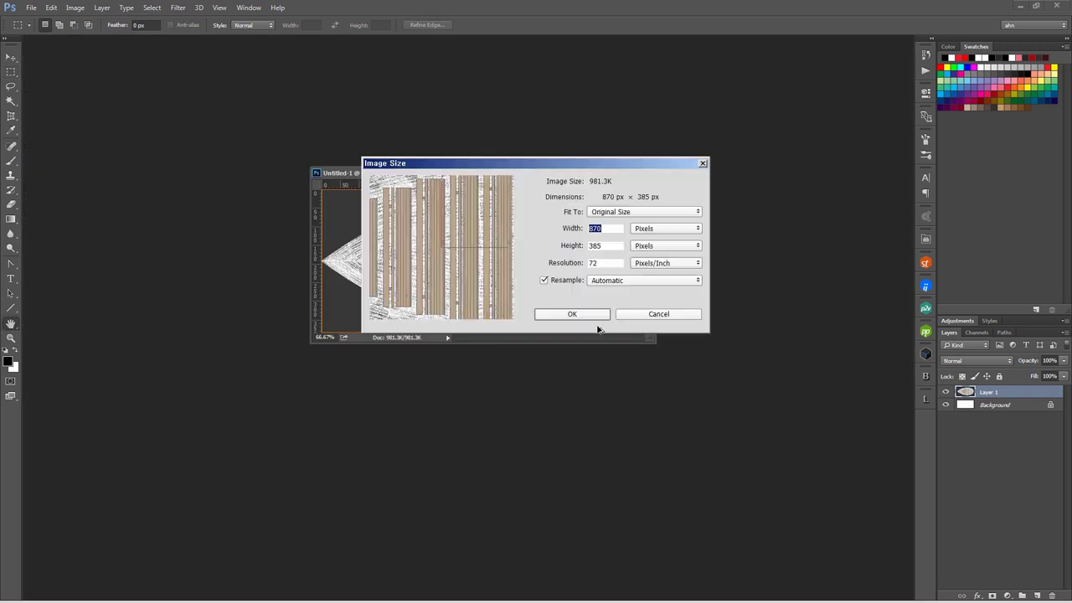
type("2000")
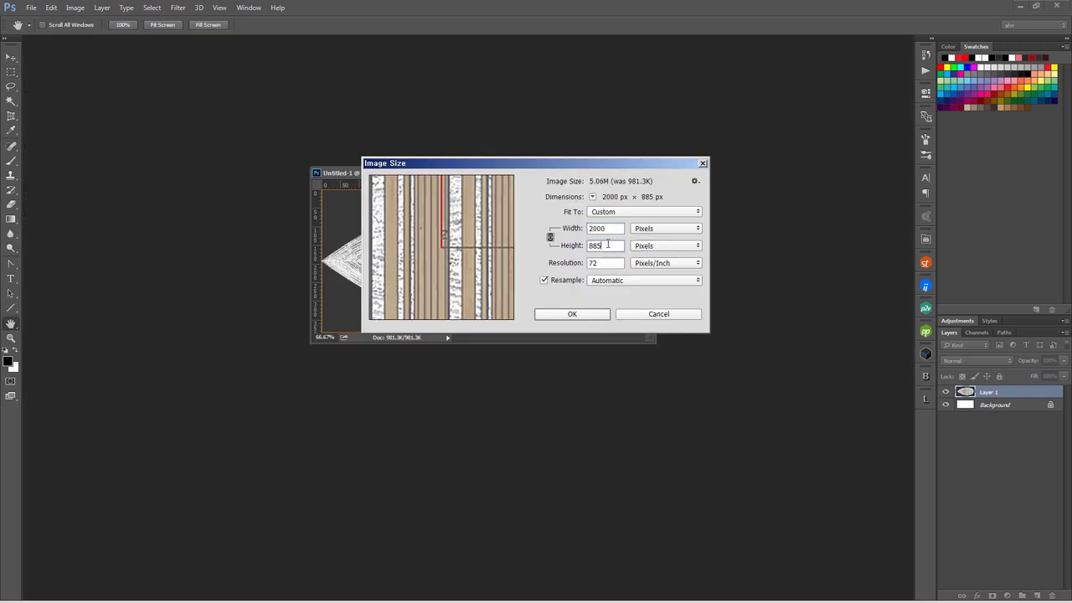
left_click(587, 314)
key("ctrl+minus")
key("ctrl+minus")
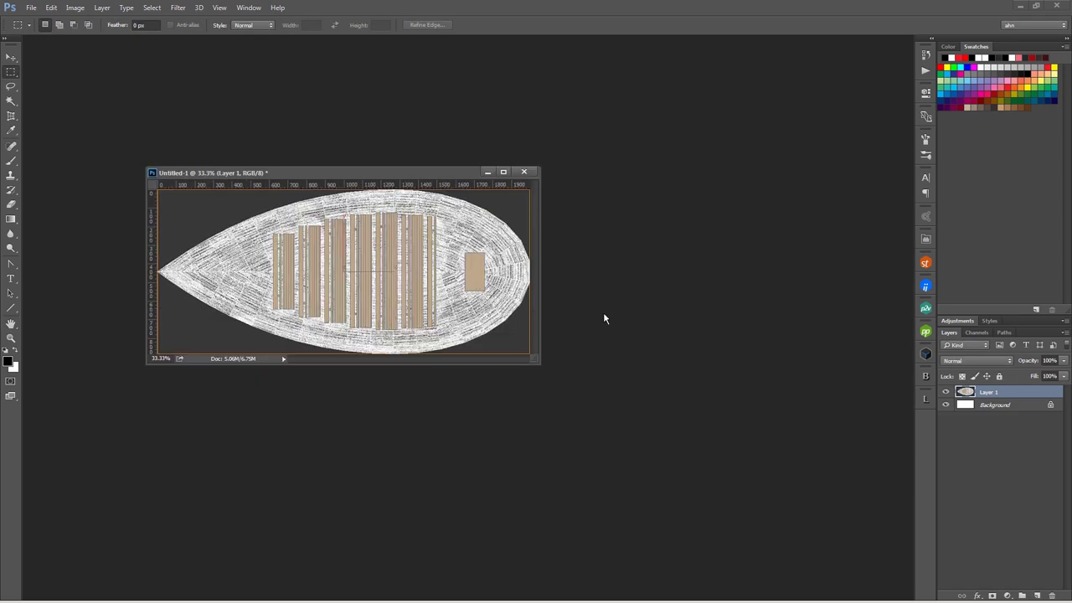
left_click_drag(973, 314, 976, 190)
Paint soft black shading along the boat's edges with the brush
key("b")
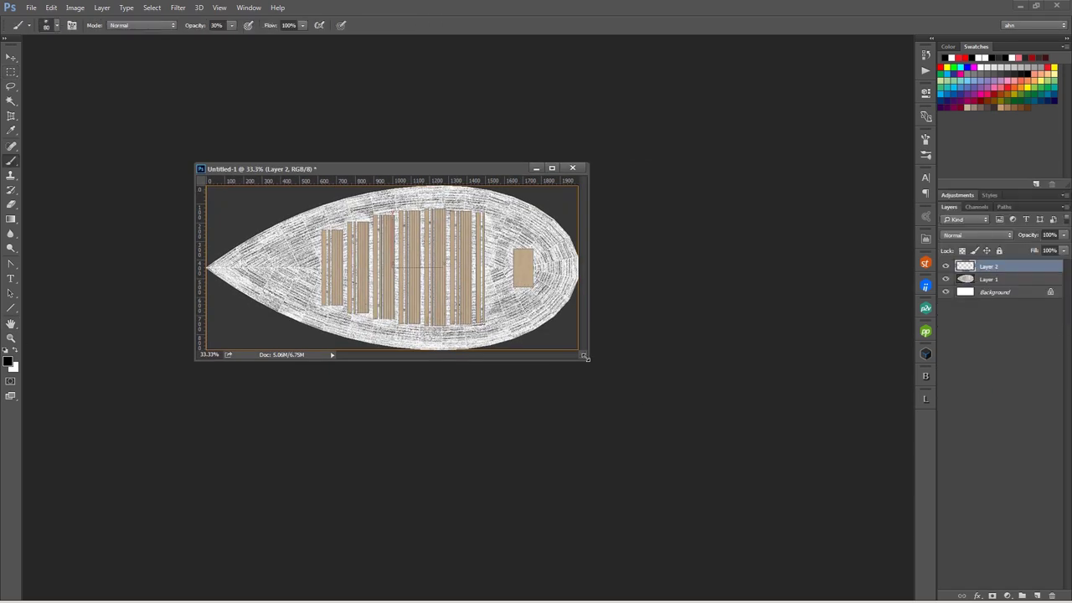
left_click_drag(585, 357, 683, 442)
key("bracketright")
key("bracketright")
key("bracketright")
mouse_move(351, 279)
left_mouse_down()
mouse_move(310, 352)
mouse_move(343, 317)
mouse_move(345, 344)
mouse_move(520, 381)
mouse_move(544, 277)
mouse_move(579, 259)
mouse_move(597, 309)
mouse_move(335, 265)
mouse_move(439, 344)
mouse_move(518, 251)
mouse_move(560, 318)
left_mouse_up()
key("bracketleft")
key("bracketleft")
key("bracketleft")
Add a new layer above Layer 1 and fill it with the background colour
left_click(992, 292)
left_click(1037, 596)
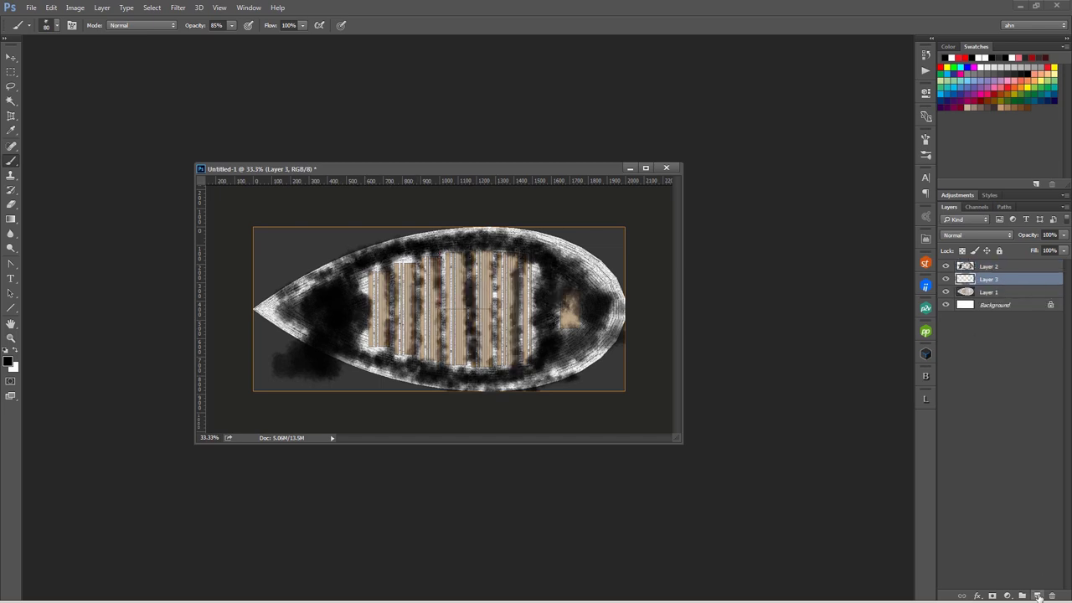
key("ctrl+BackSpace")
Close the Untitled-1 boat mask and the spec2 and other birch wood texture documents
left_click(667, 169)
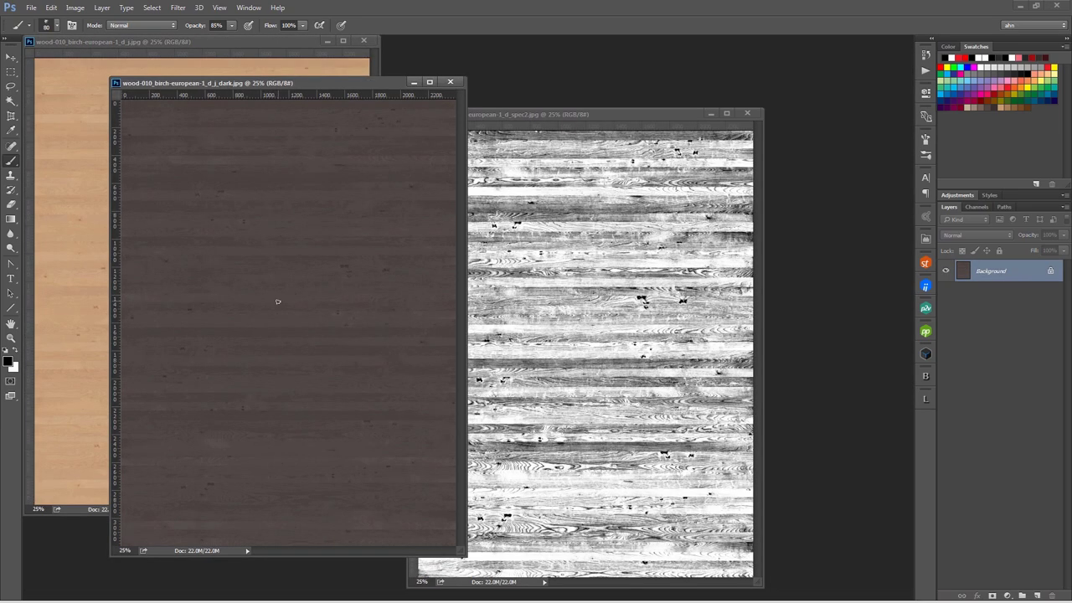
left_click_drag(601, 114, 662, 95)
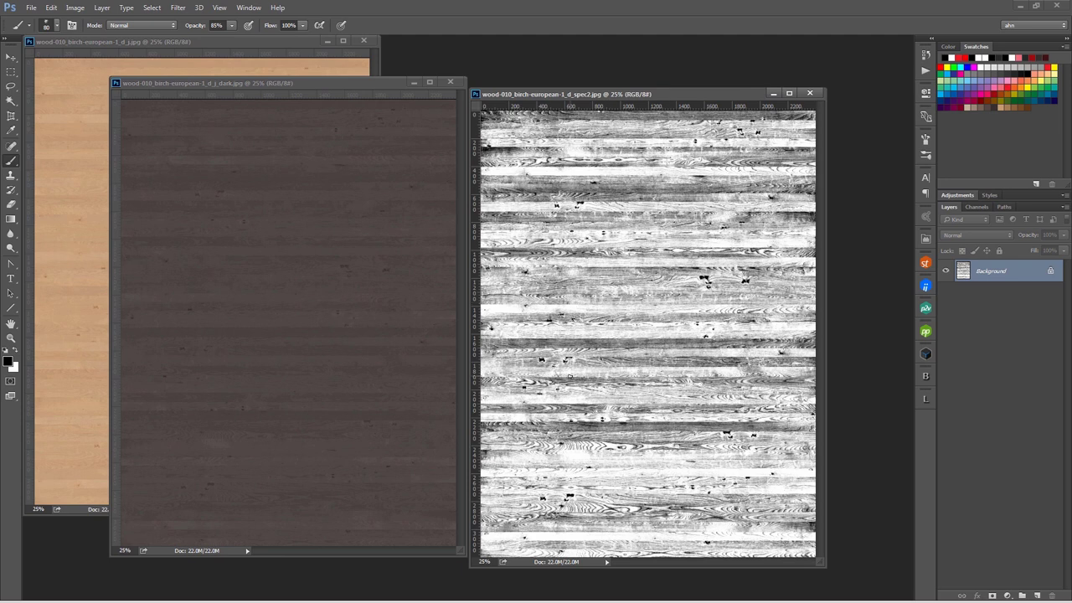
left_click(811, 97)
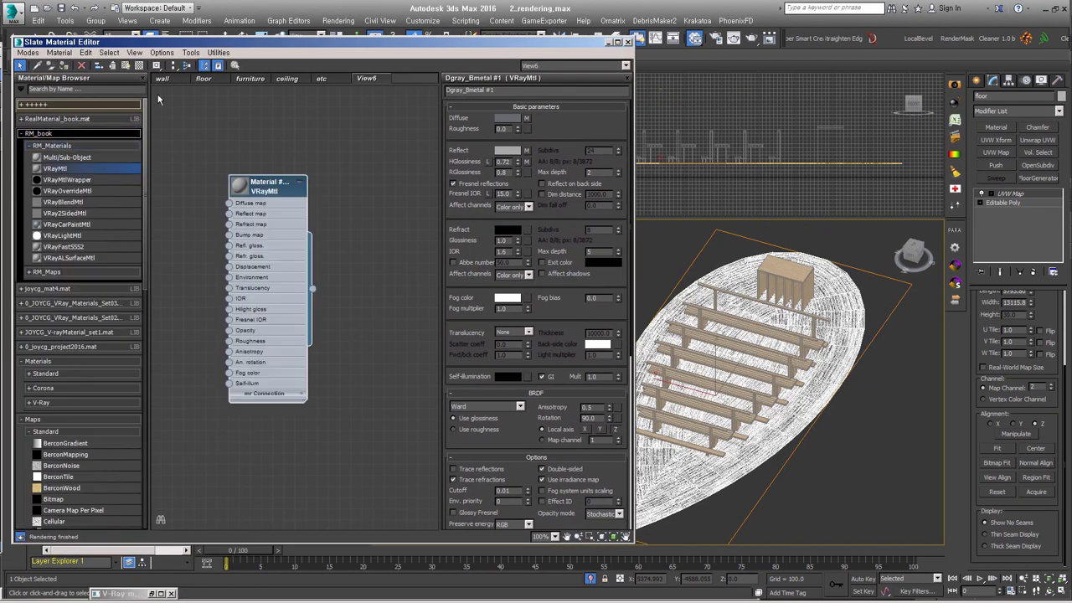
Give the material a tan diffuse and build a VRayBlendMtl with tan base and dark Coat 1
left_click(506, 117)
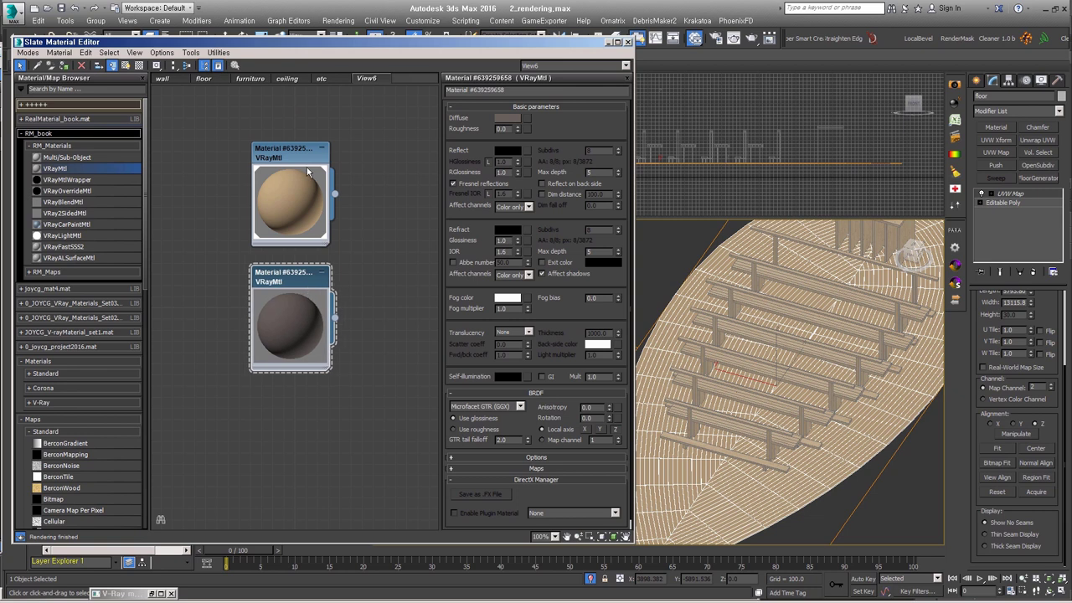
left_click_drag(317, 345, 317, 314)
right_click(332, 193)
left_click(369, 212)
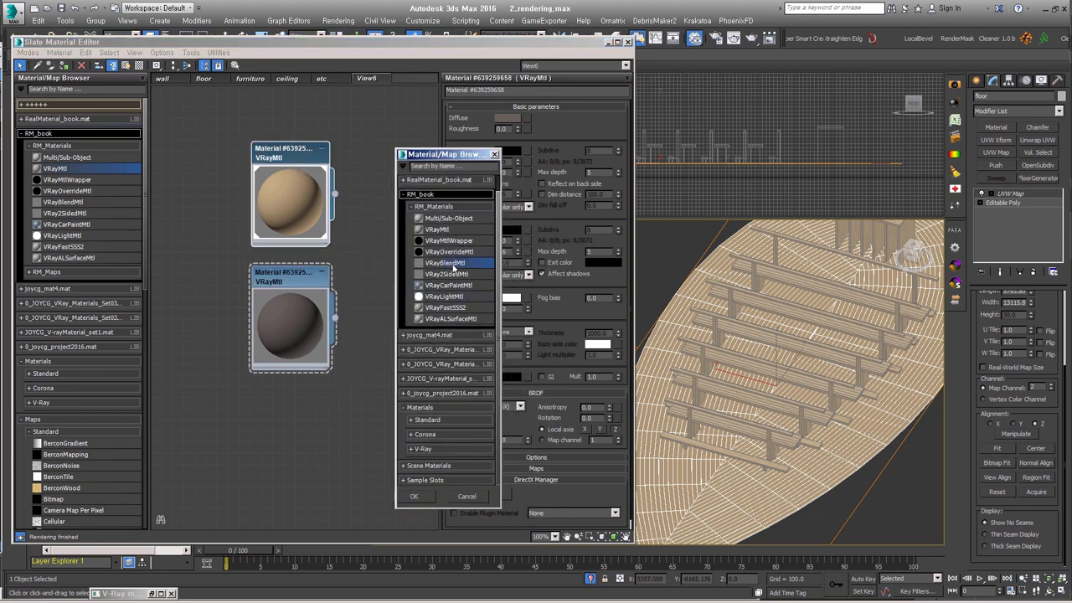
double_click(454, 265)
left_click(504, 370)
left_click_drag(286, 325, 355, 271)
Connect the floor_mask bitmap to Blend 1 and invert it in its Output settings
scroll(269, 300, "up", 2)
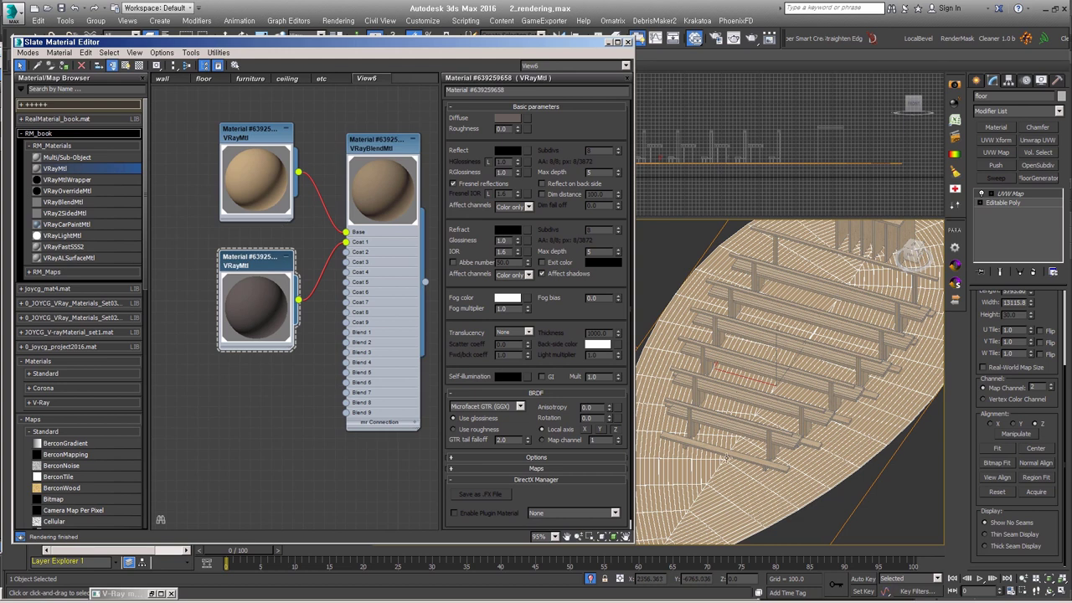
left_click(29, 271)
mouse_move(53, 306)
left_mouse_down()
mouse_move(249, 379)
mouse_move(216, 379)
left_mouse_up()
key("Return")
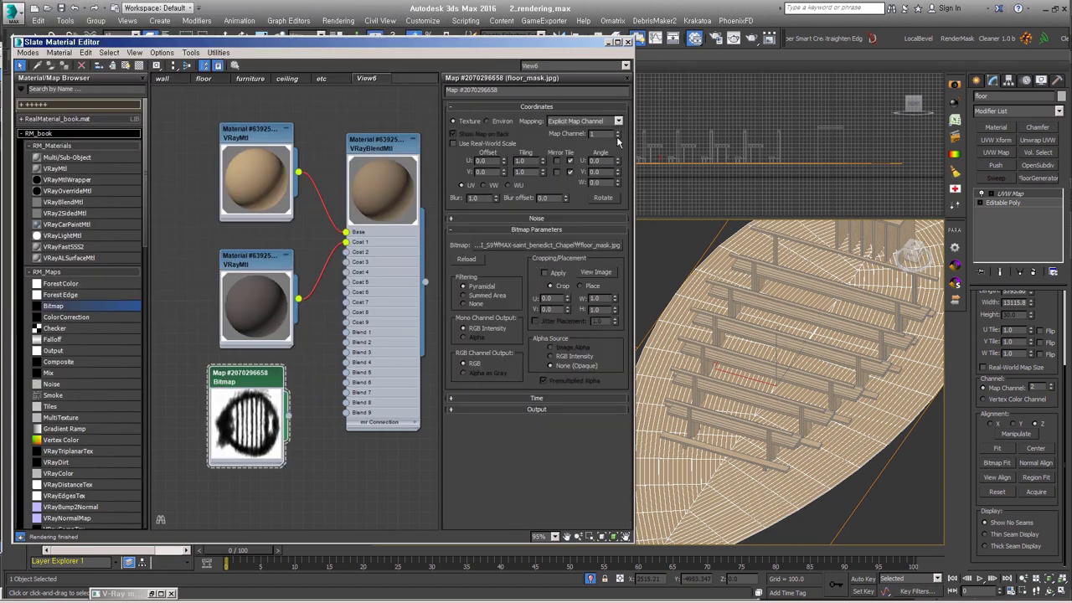
left_click_drag(287, 416, 346, 332)
left_click_drag(259, 382, 269, 382)
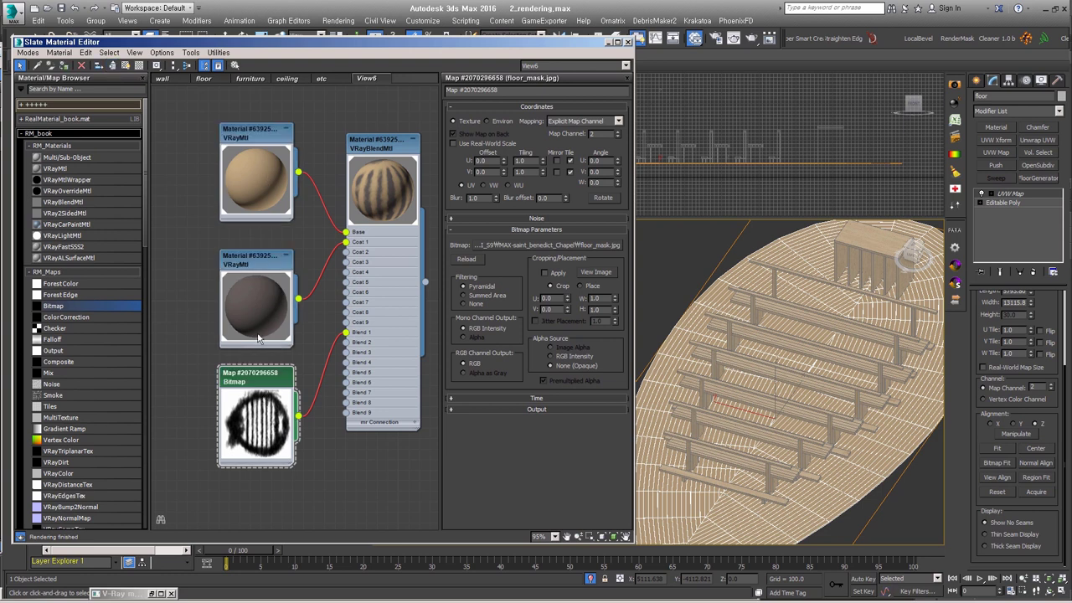
left_click(536, 409)
left_click(479, 289)
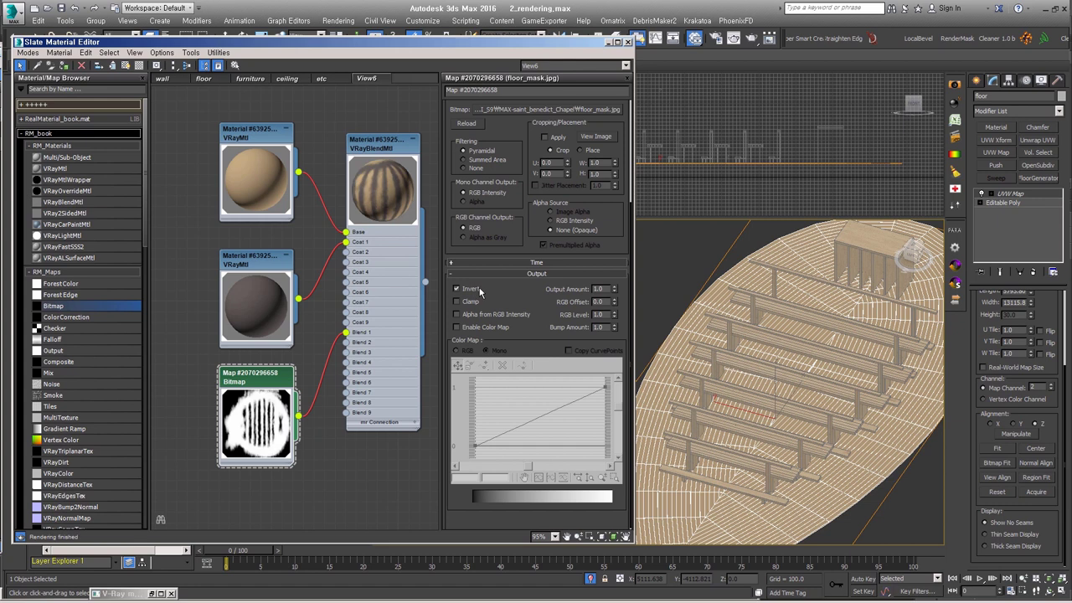
Hide the Slate Material Editor to review the blended floor in the viewports
left_click(609, 42)
scroll(802, 458, "up", 3)
scroll(802, 458, "up", 5)
scroll(803, 458, "down", 8)
left_click(338, 20)
left_click(352, 115)
Close the environment settings and render the floor view
key("8")
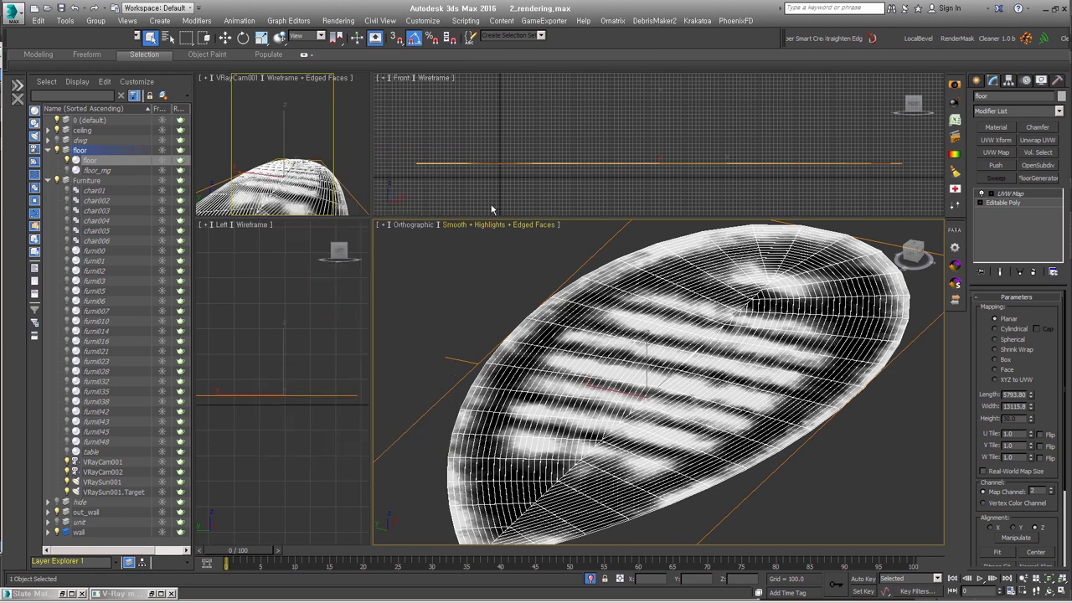
scroll(653, 352, "up", 3)
left_click(716, 39)
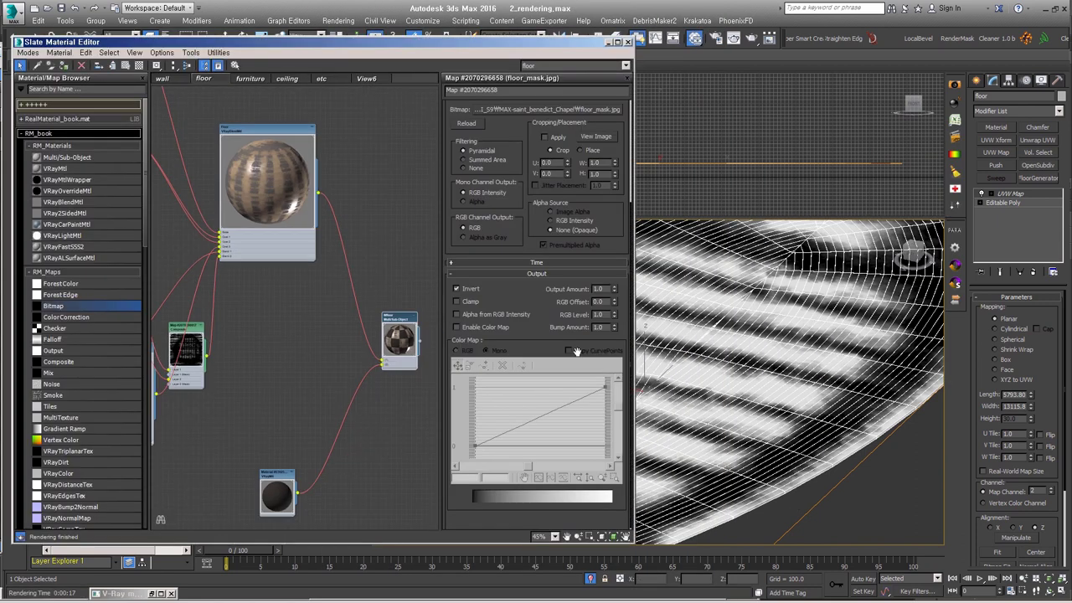
scroll(206, 162, "up", 3)
scroll(205, 161, "up", 2)
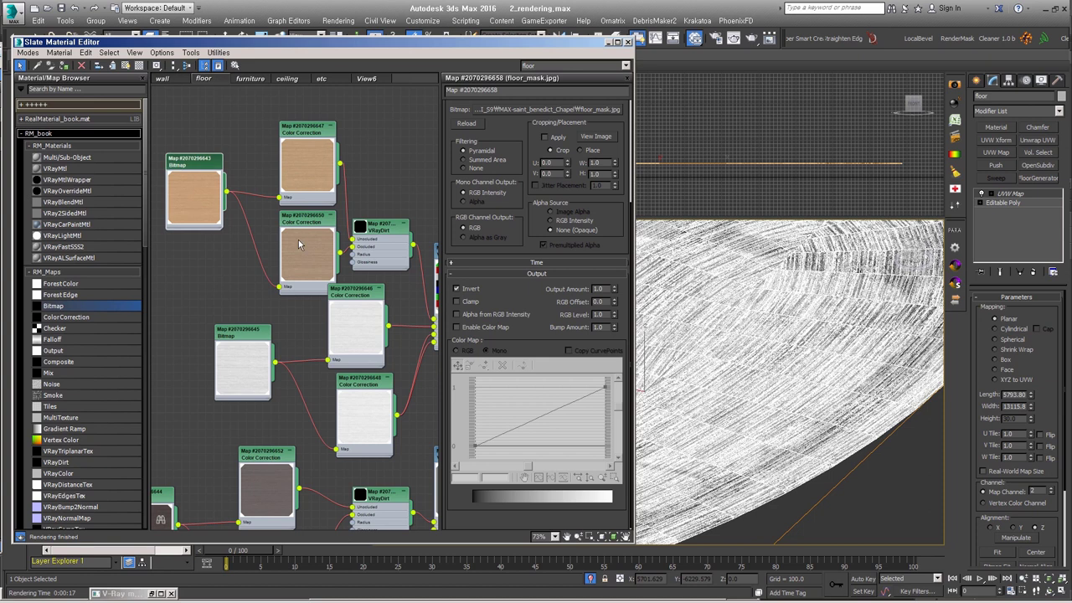
scroll(327, 167, "up", 1)
double_click(327, 167)
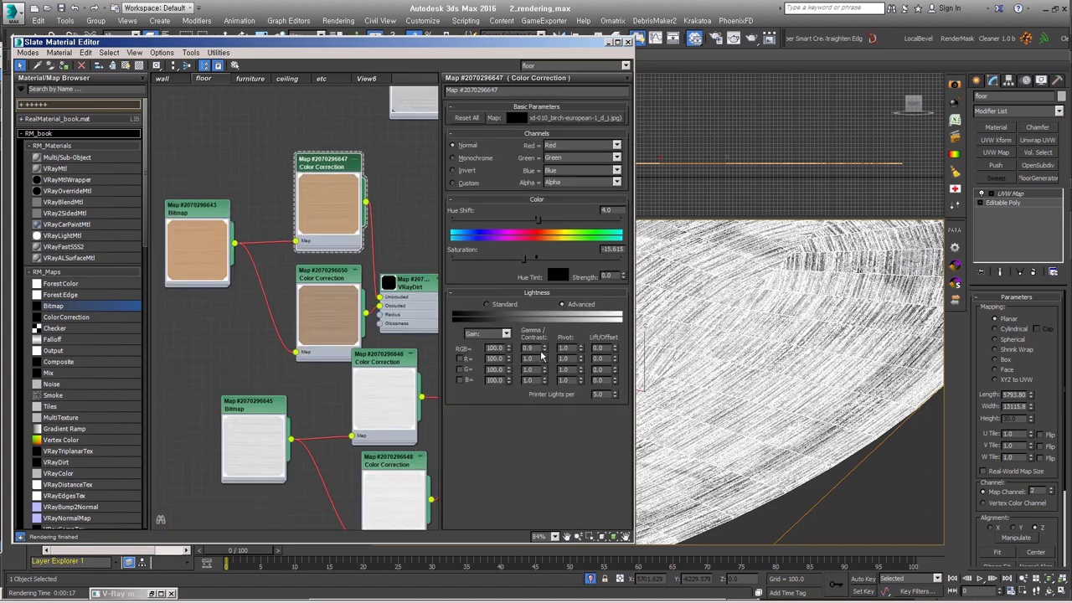
middle_click_drag(402, 360, 347, 373)
scroll(746, 398, "up", 3)
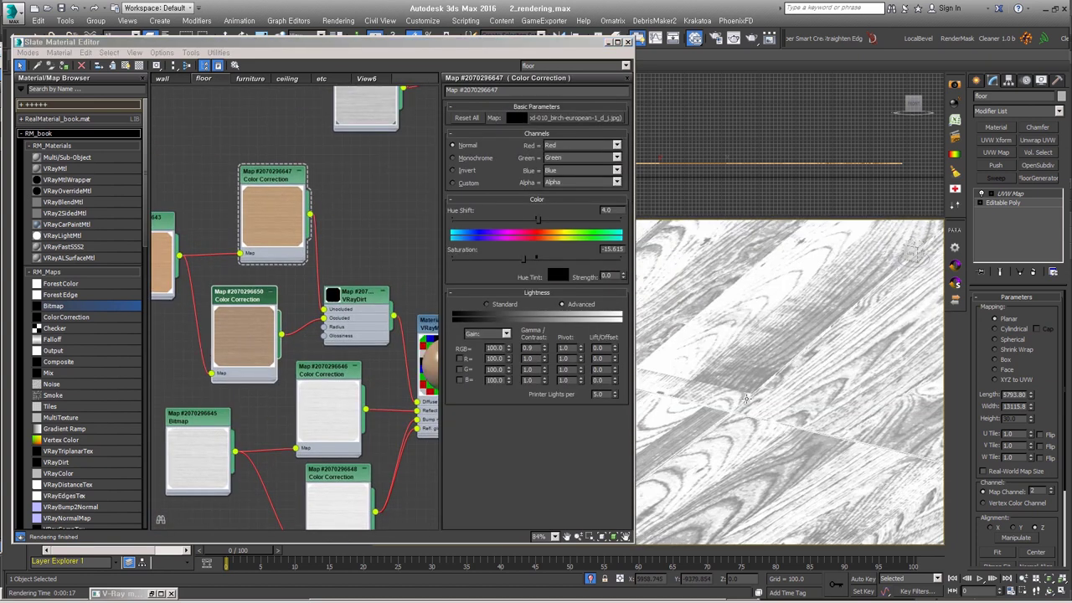
double_click(272, 327)
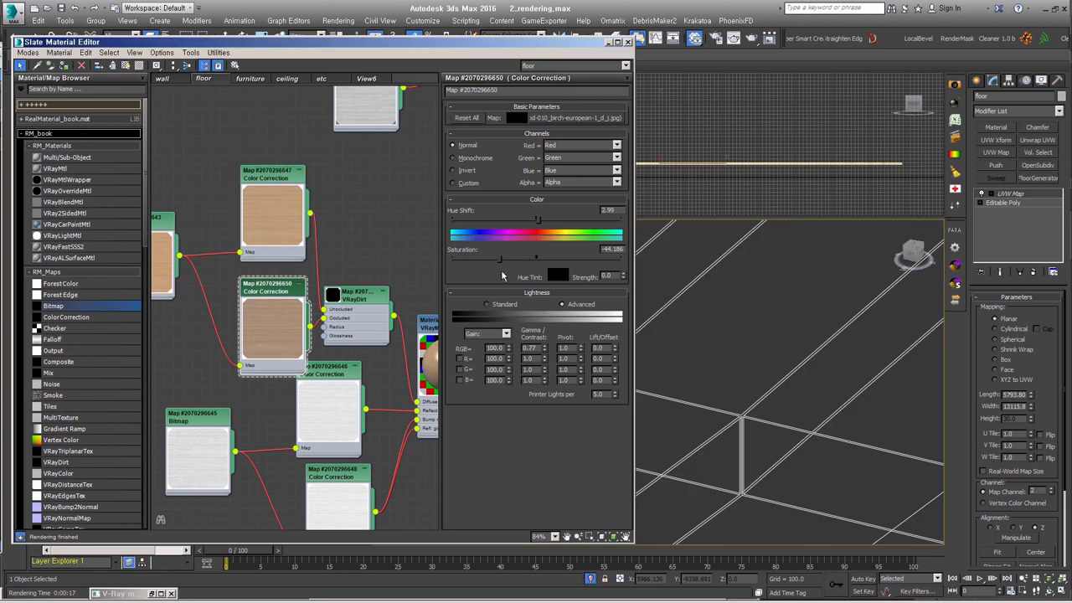
double_click(375, 243)
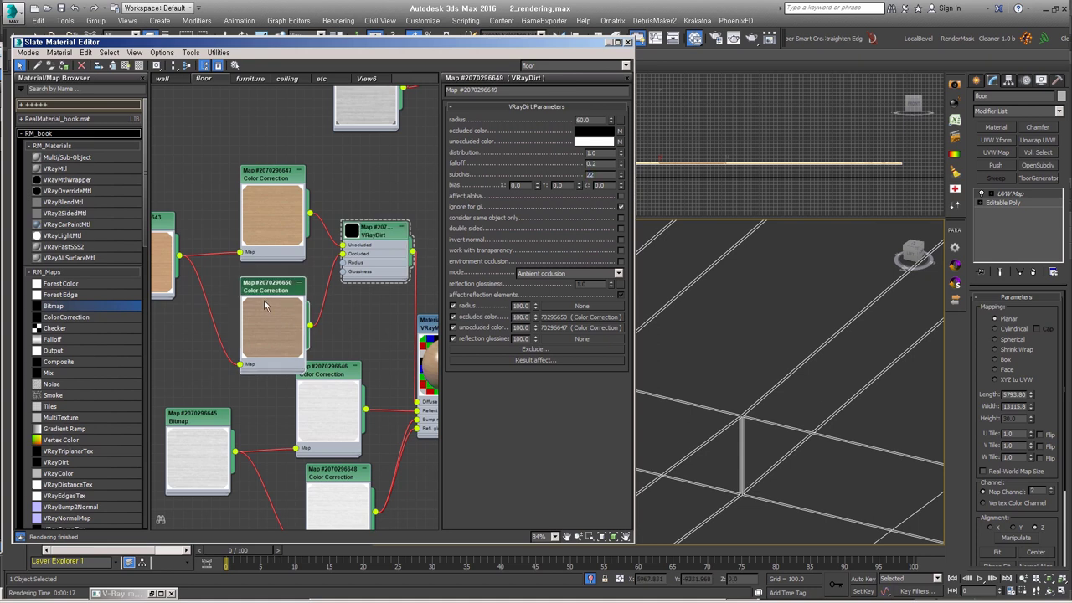
scroll(285, 303, "down", 1)
Inspect the wood VRayMtl material's settings in the floor node graph
middle_click_drag(285, 304, 329, 295)
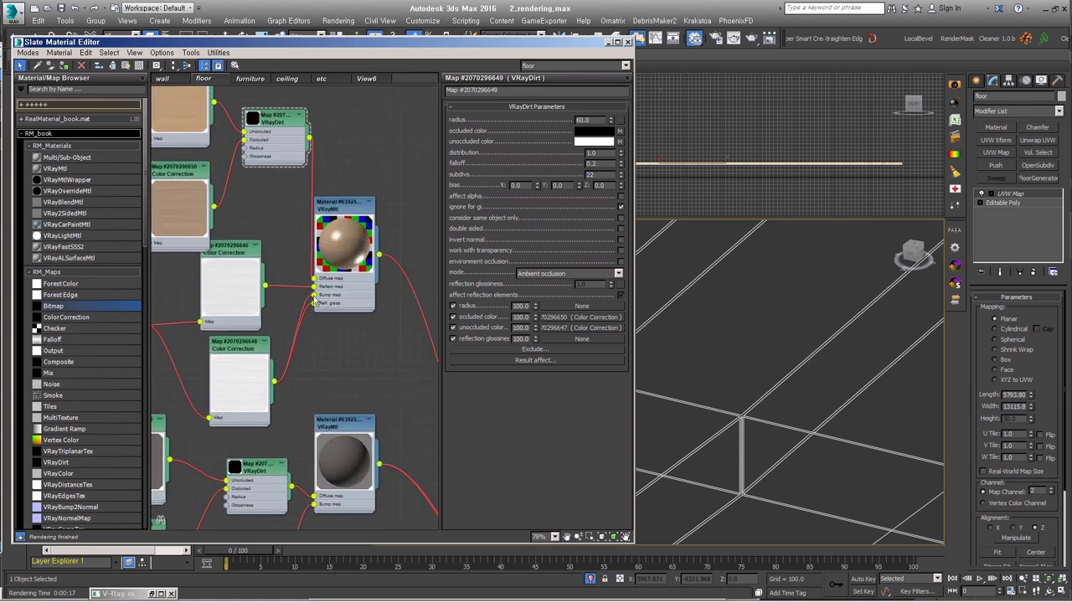
scroll(335, 300, "up", 3)
scroll(335, 300, "up", 2)
double_click(338, 181)
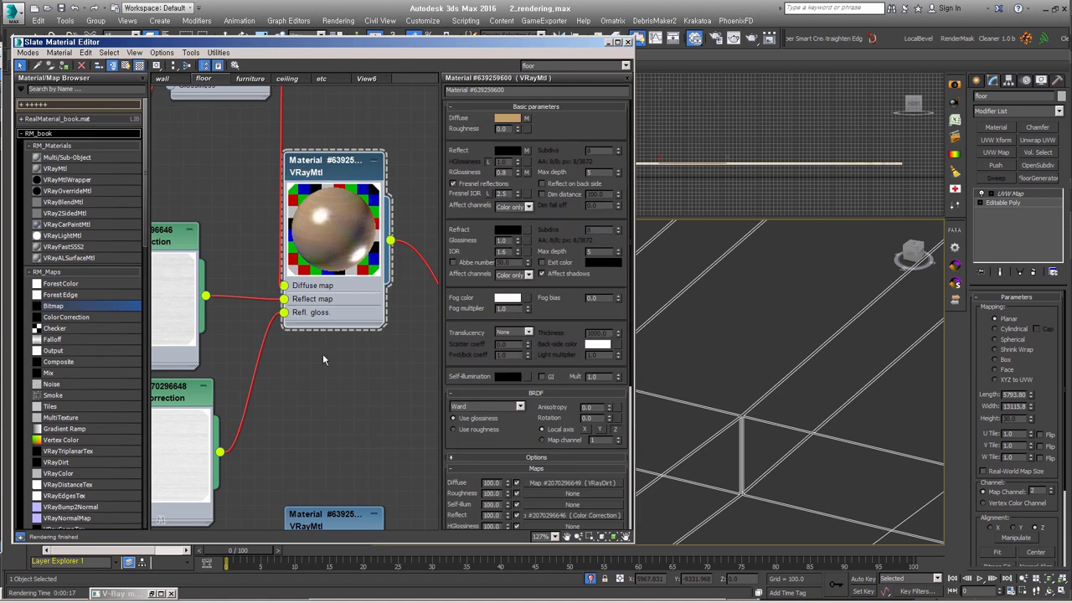
scroll(323, 360, "down", 2)
middle_click_drag(380, 388, 268, 369)
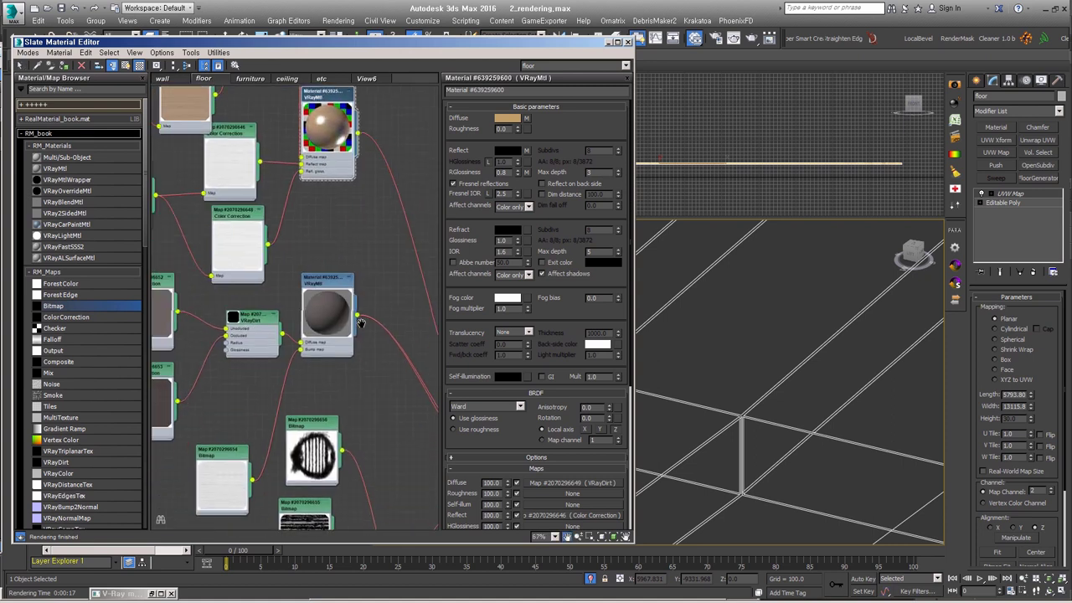
scroll(252, 365, "down", 3)
scroll(211, 359, "down", 2)
scroll(211, 359, "up", 1)
Inspect the second VRayDirt, the dark VRayMtl and Material #639259600, then view the Floor blend
double_click(339, 299)
middle_click_drag(323, 322, 273, 281)
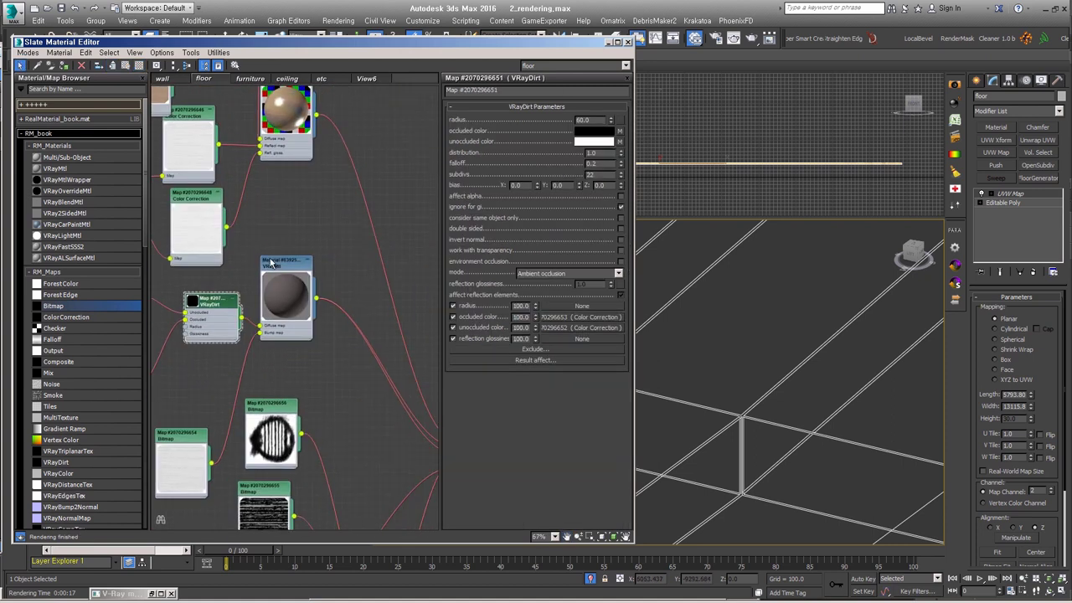
double_click(344, 289)
middle_click_drag(352, 327, 282, 318)
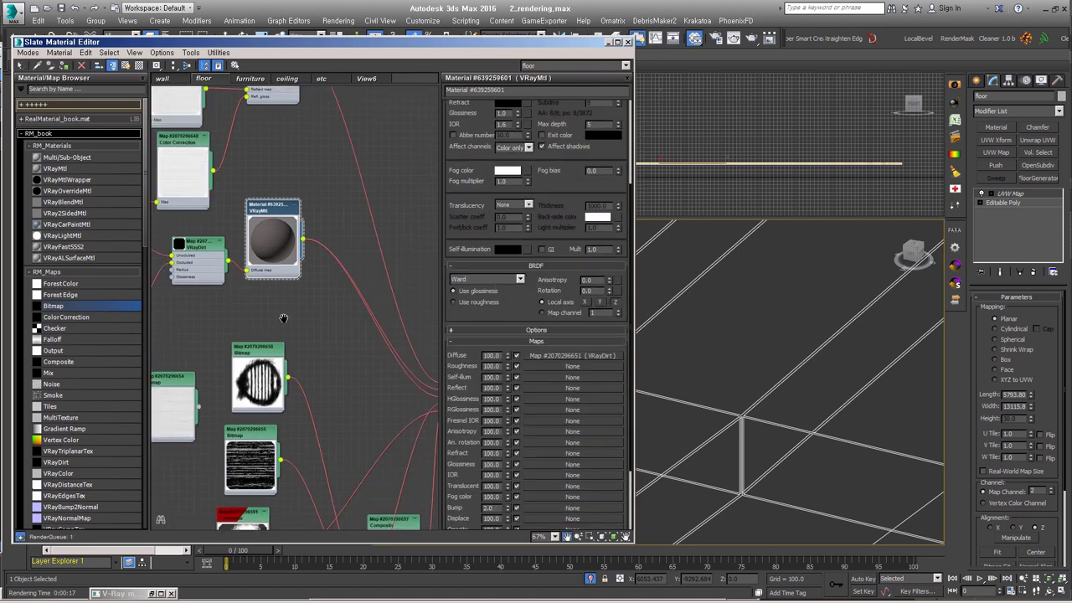
double_click(259, 285)
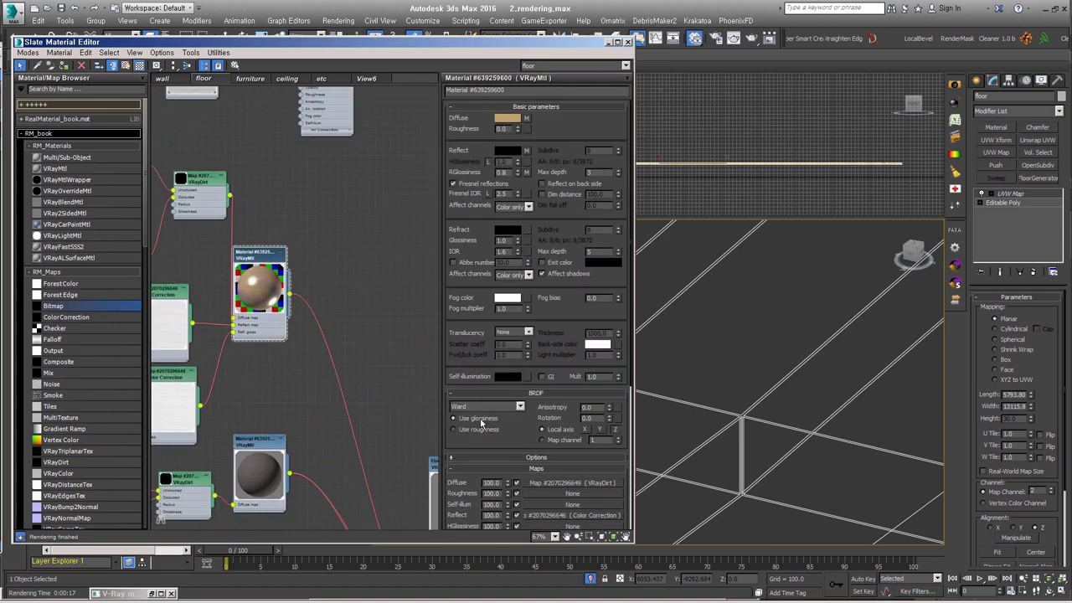
scroll(259, 285, "down", 3)
mouse_move(278, 316)
middle_mouse_down()
mouse_move(274, 302)
mouse_move(284, 315)
mouse_move(111, 323)
middle_mouse_up()
scroll(293, 319, "up", 3)
Open the Floor blend material and delete the unused bitmap nodes feeding its Composite map
double_click(327, 293)
left_click(529, 170)
left_click(442, 162)
scroll(328, 306, "down", 2)
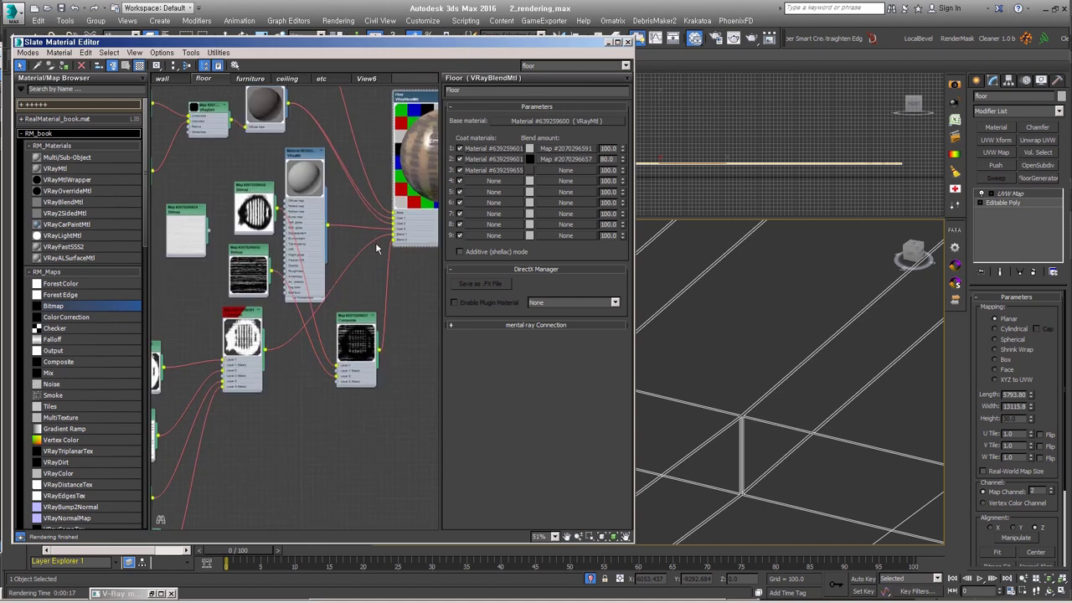
middle_click_drag(297, 331, 295, 399)
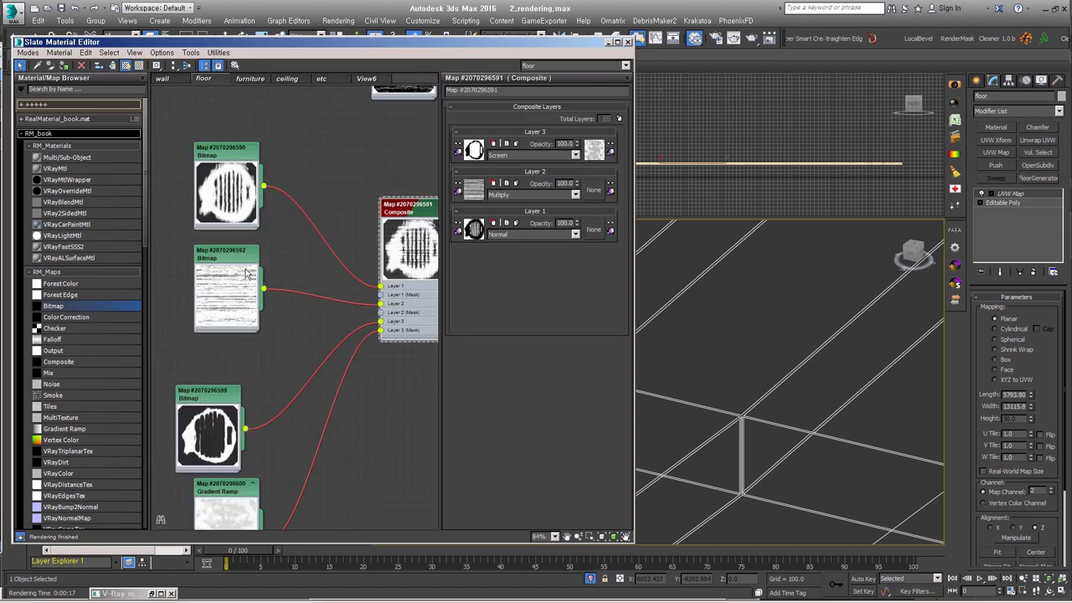
middle_click_drag(247, 273, 296, 352)
scroll(388, 339, "down", 3)
key("Delete")
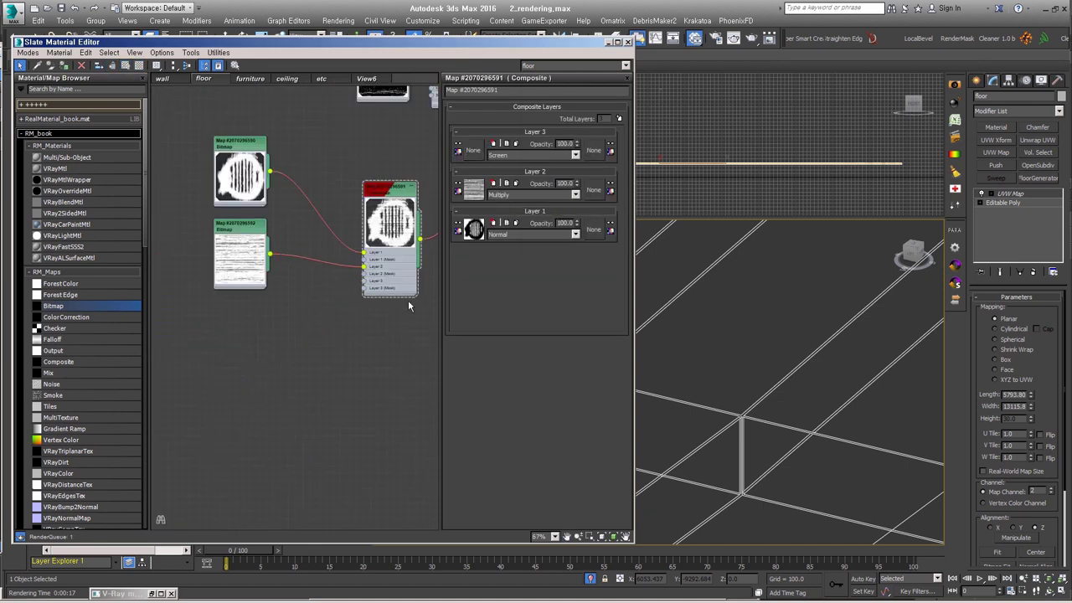
scroll(409, 306, "up", 3)
Select the do_floor object and orbit to an angled view of the curved floor
middle_click_drag(435, 260, 353, 256)
middle_click_drag(315, 353, 371, 327)
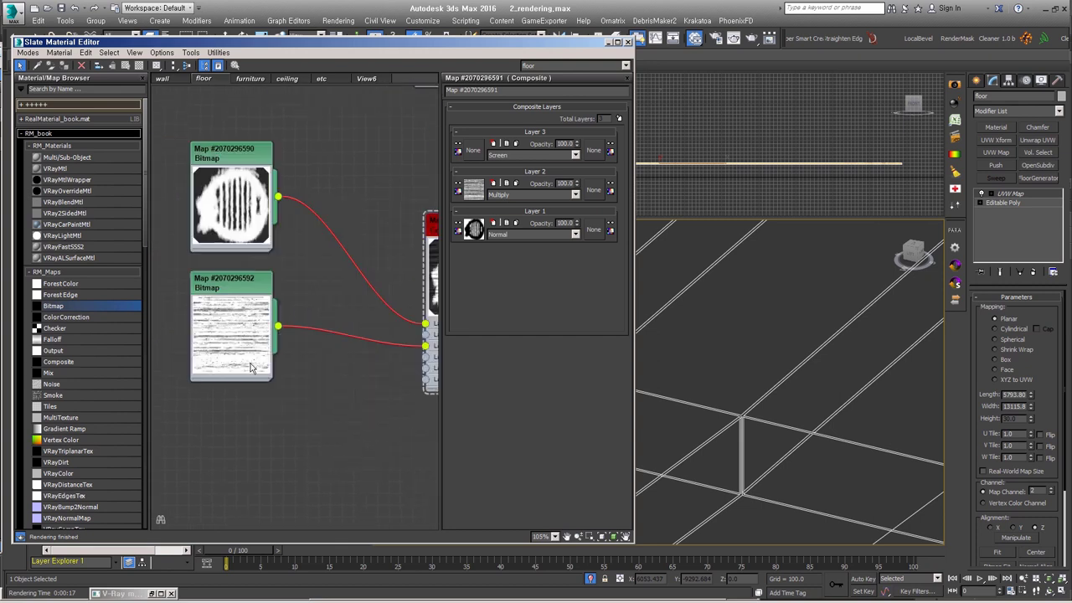
scroll(308, 352, "down", 3)
scroll(329, 252, "down", 3)
scroll(195, 253, "up", 4)
middle_click_drag(687, 318, 778, 364)
left_click(777, 363)
mouse_move(819, 319)
middle_mouse_down("alt")
mouse_move(760, 322)
mouse_move(855, 325)
mouse_move(754, 364)
mouse_move(681, 324)
middle_mouse_up("alt")
left_click(754, 364, "ctrl")
middle_click_drag(285, 299, 249, 317)
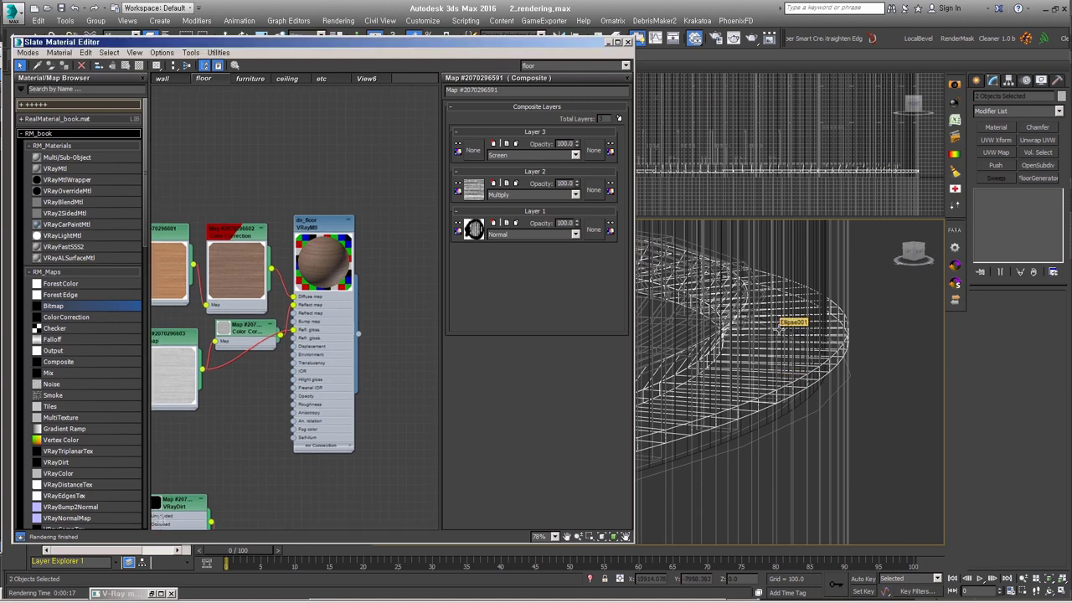
In the furniture graph, inspect the bitmap and the wood Color Correction settings
left_click(249, 78)
double_click(191, 214)
mouse_move(277, 168)
middle_mouse_down()
mouse_move(279, 203)
mouse_move(255, 171)
middle_mouse_up()
double_click(270, 146)
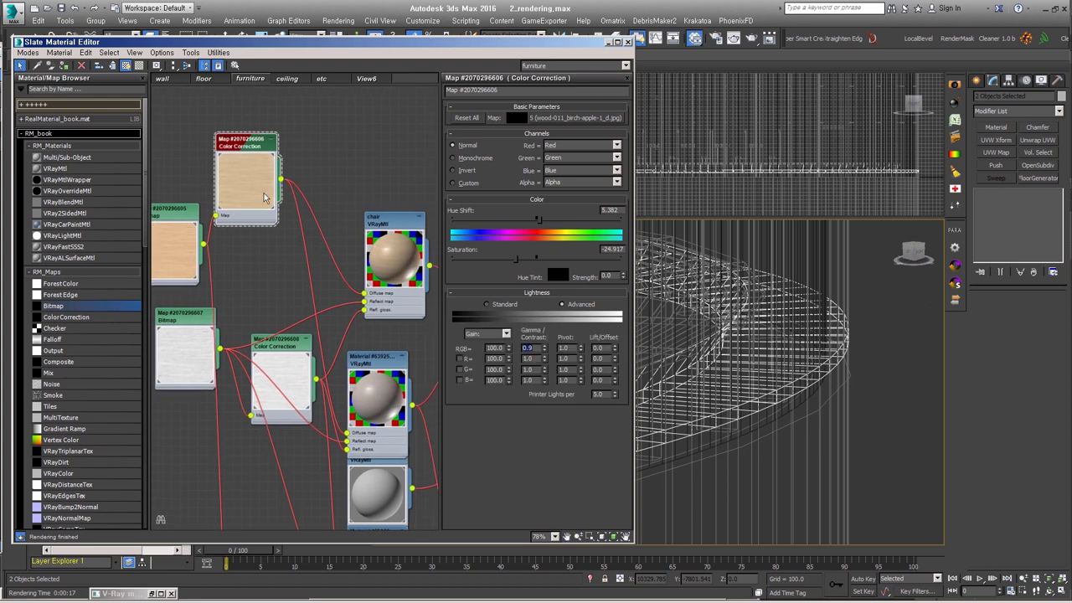
scroll(259, 257, "up", 1)
Review the second furniture VRayMtl's parameters and its VRayDirt map
middle_click_drag(259, 257, 294, 172)
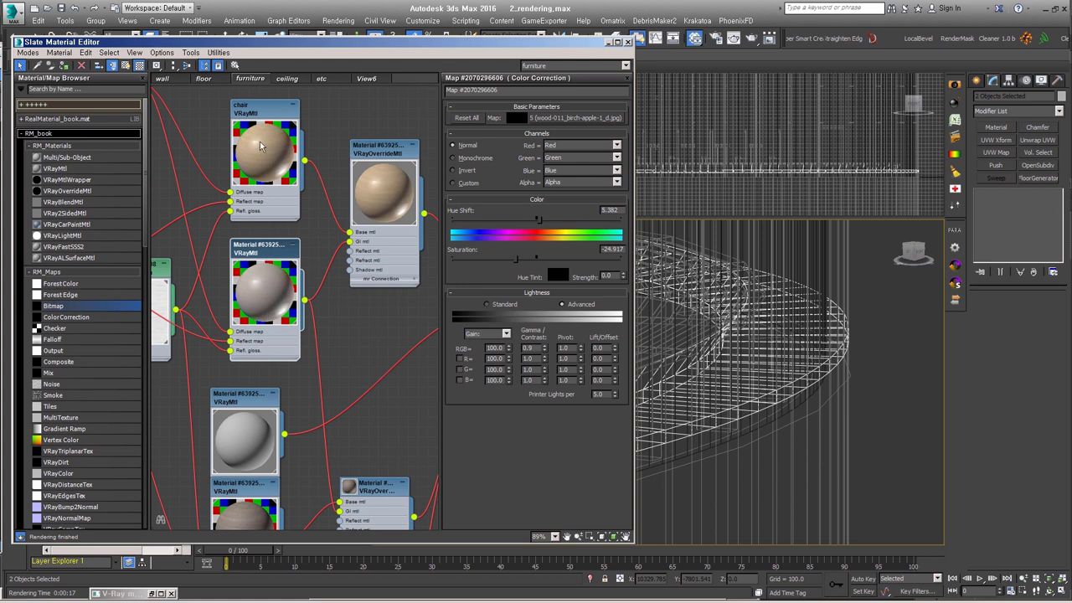
middle_click_drag(260, 147, 287, 169)
double_click(289, 302)
scroll(540, 460, "down", 10)
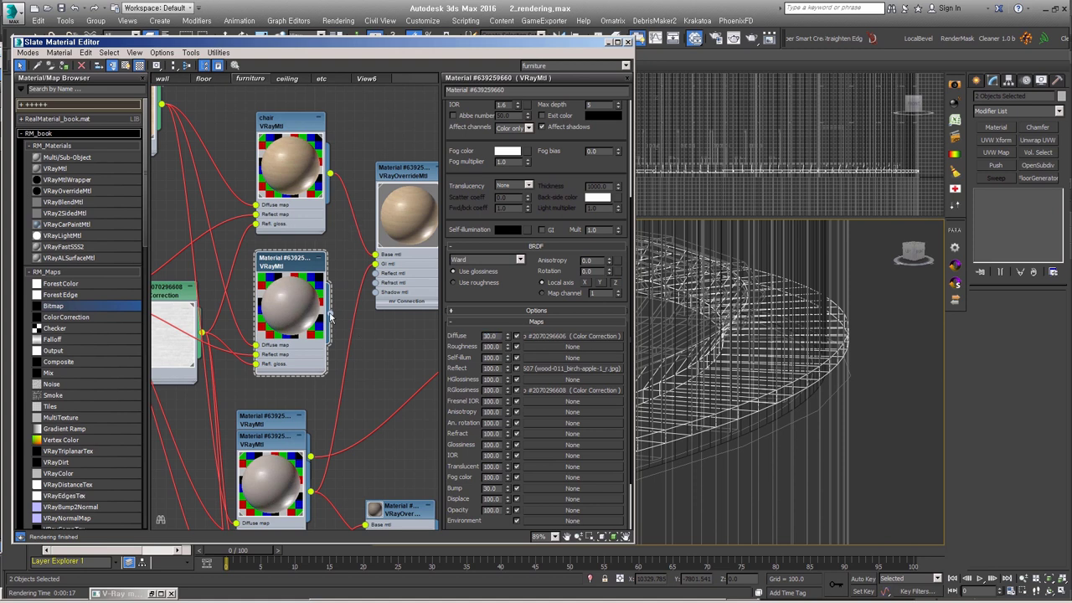
scroll(346, 343, "down", 5)
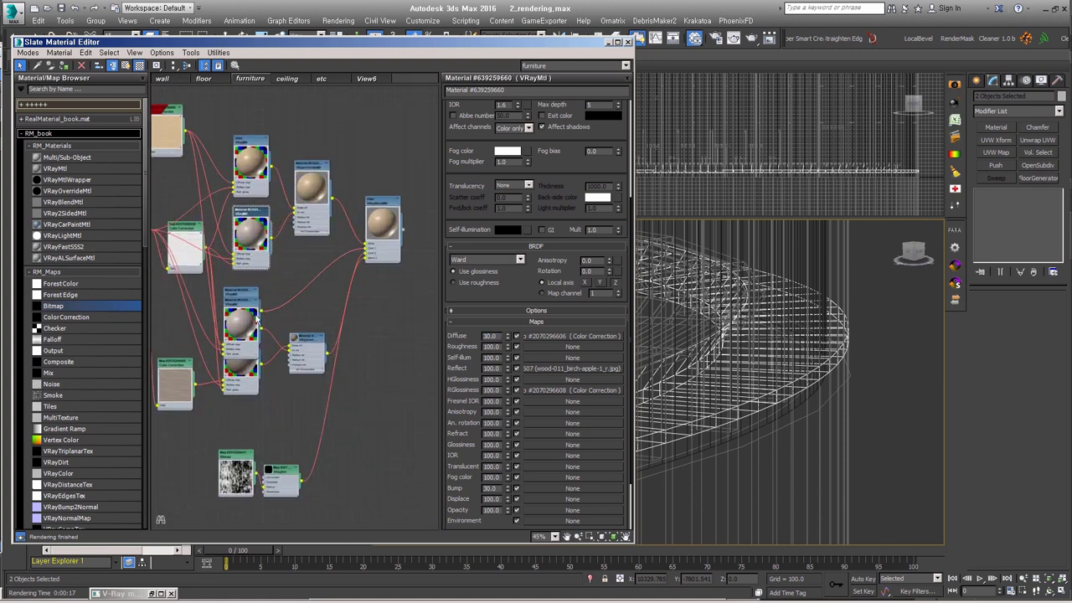
scroll(258, 319, "up", 2)
scroll(268, 314, "up", 2)
scroll(286, 307, "up", 2)
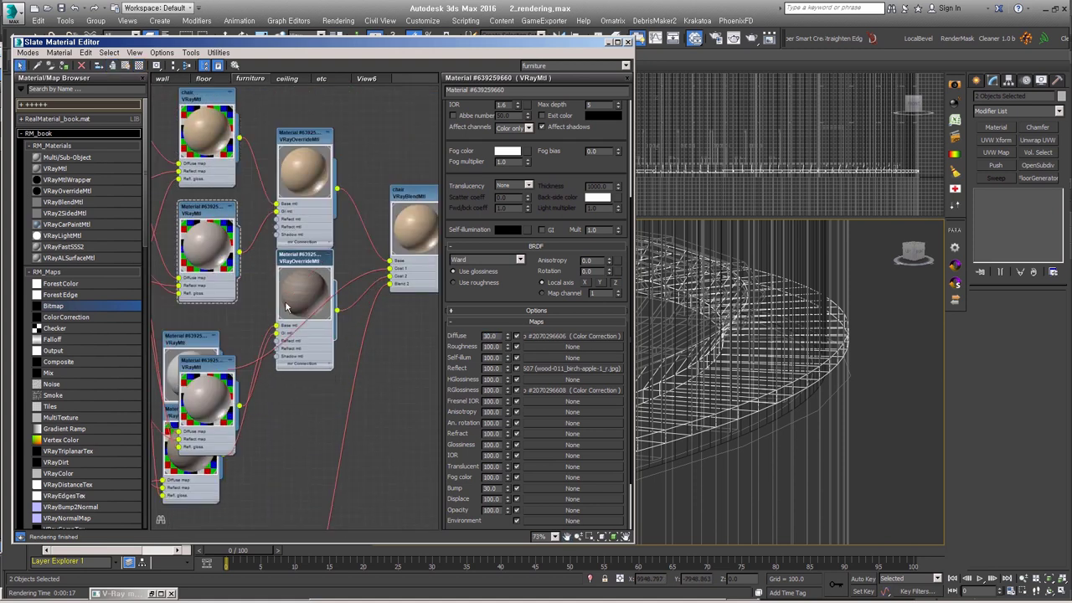
scroll(306, 280, "up", 2)
scroll(275, 358, "down", 4)
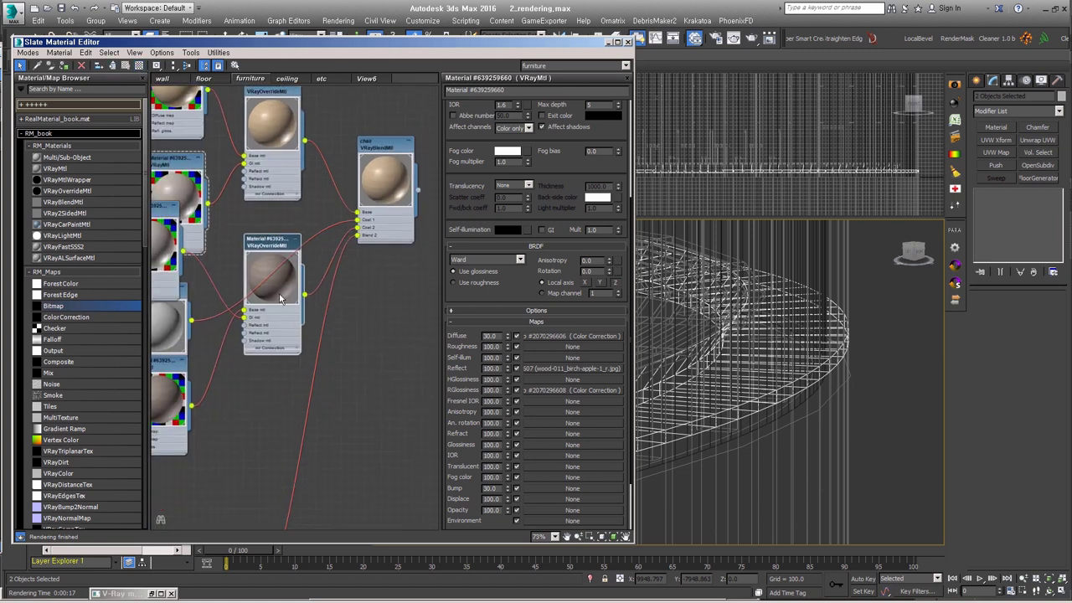
double_click(277, 410)
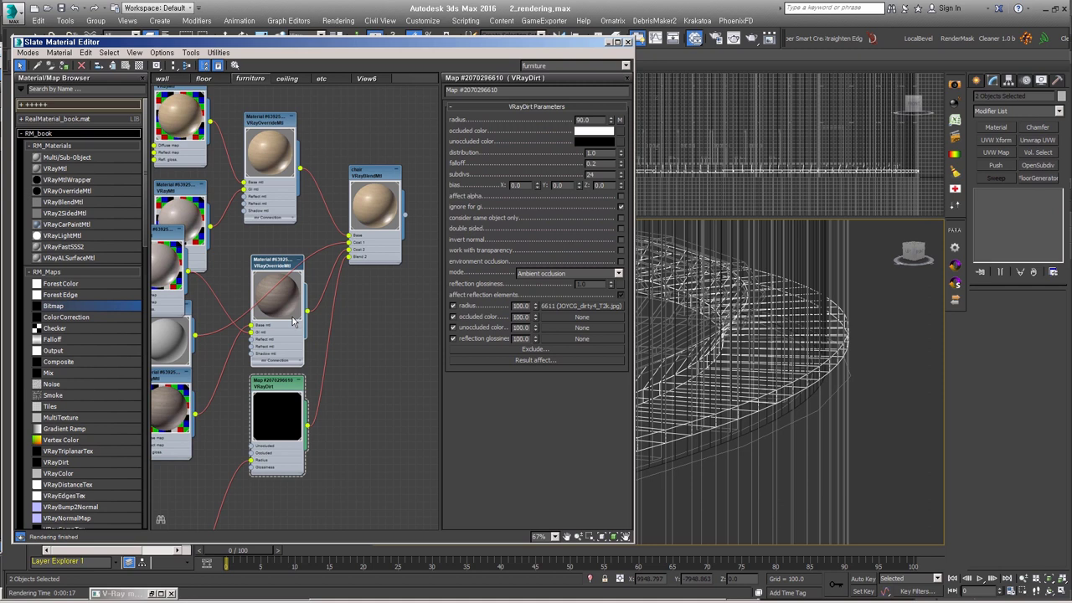
Show the ceiling graph's Color Correction, desaturating the birch-apple wood bitmap to -44.85
left_click(287, 78)
scroll(276, 277, "down", 2)
double_click(270, 180)
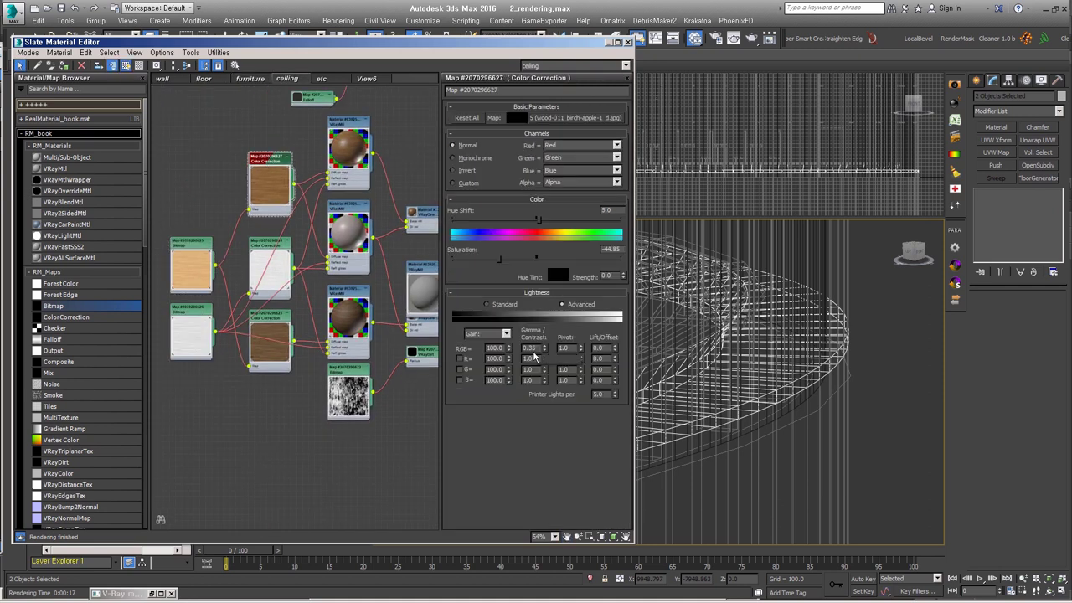
Inspect the ceiling VRayOverrideMtl and the lower ceiling VRayMtl parameters
mouse_move(356, 166)
middle_mouse_down()
mouse_move(328, 366)
mouse_move(356, 335)
mouse_move(311, 383)
middle_mouse_up()
double_click(356, 401)
scroll(355, 400, "up", 1)
middle_click_drag(205, 325, 233, 331)
double_click(233, 332)
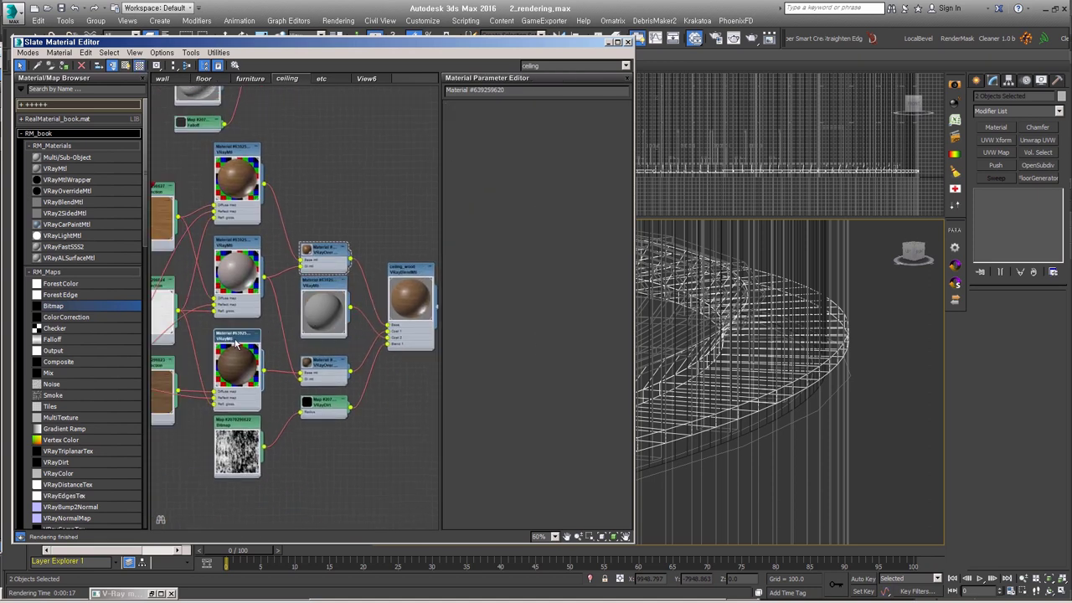
scroll(242, 350, "up", 2)
scroll(273, 383, "up", 1)
scroll(273, 383, "down", 5)
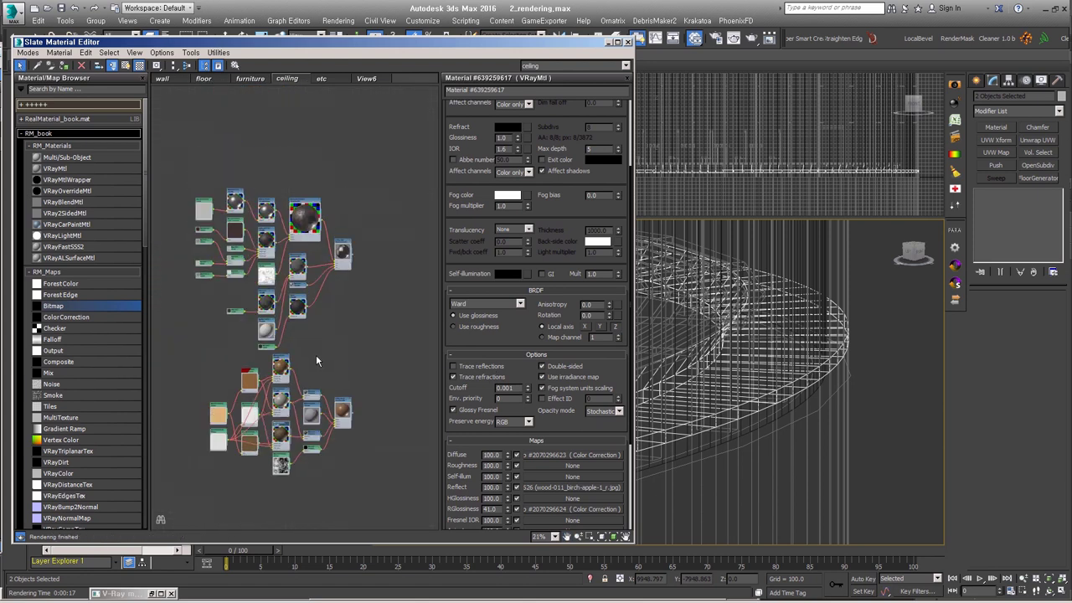
scroll(316, 355, "up", 5)
Open the dirt_base.jpg bitmap and expand its Output rollout to see the curve
middle_click_drag(303, 231, 350, 233)
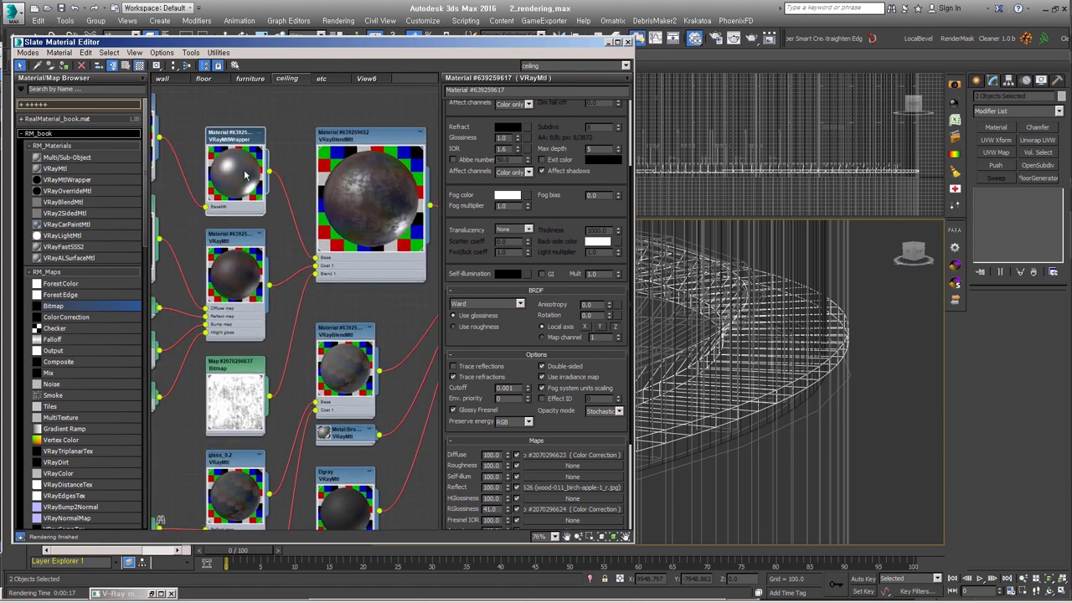
middle_click_drag(209, 160, 298, 176)
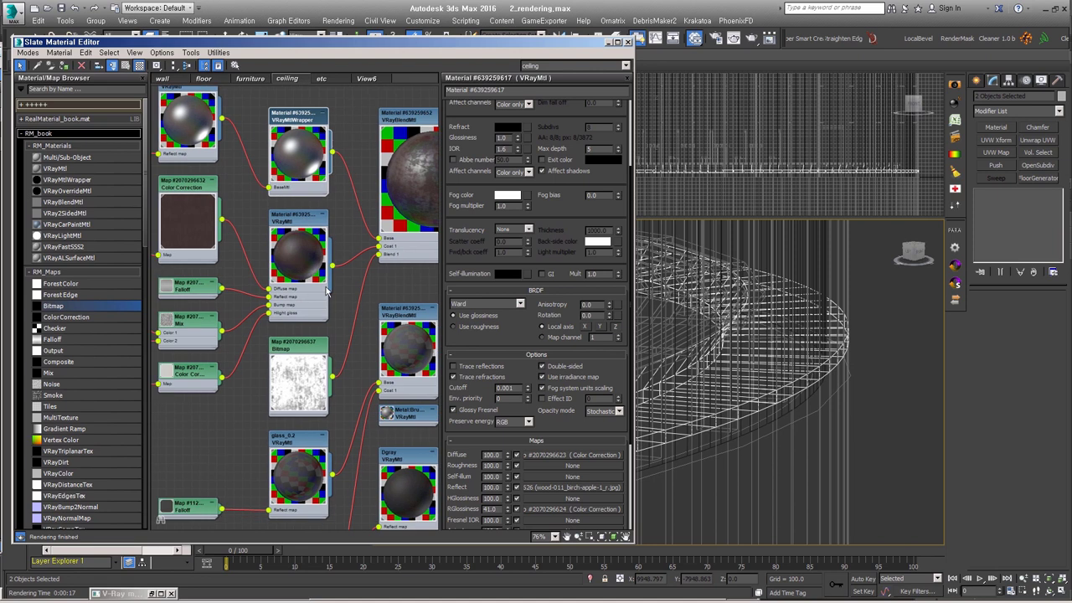
middle_click_drag(296, 383, 256, 360)
double_click(257, 361)
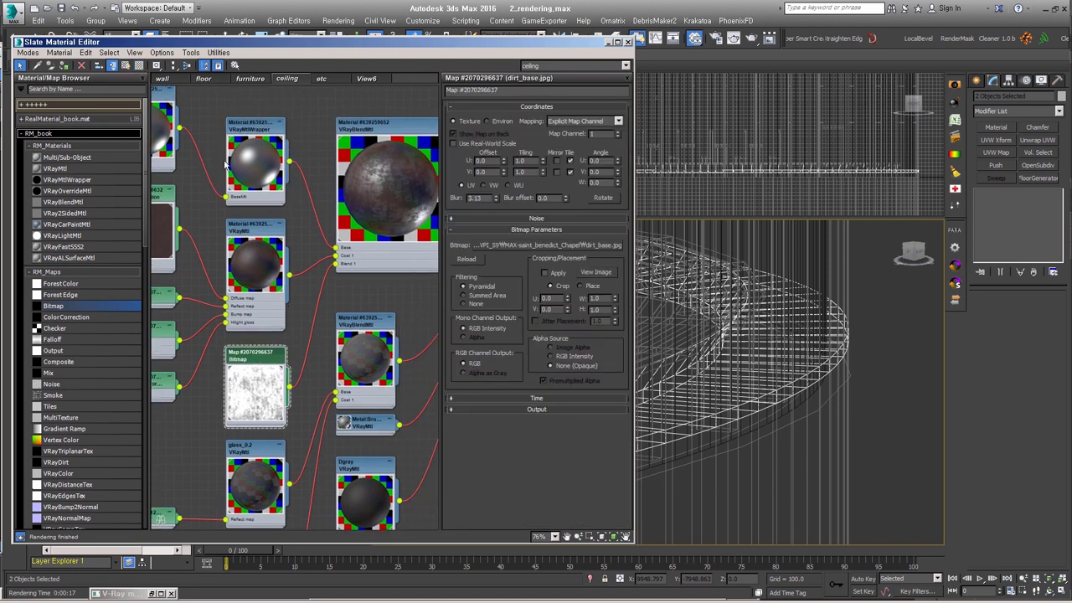
left_click(516, 409)
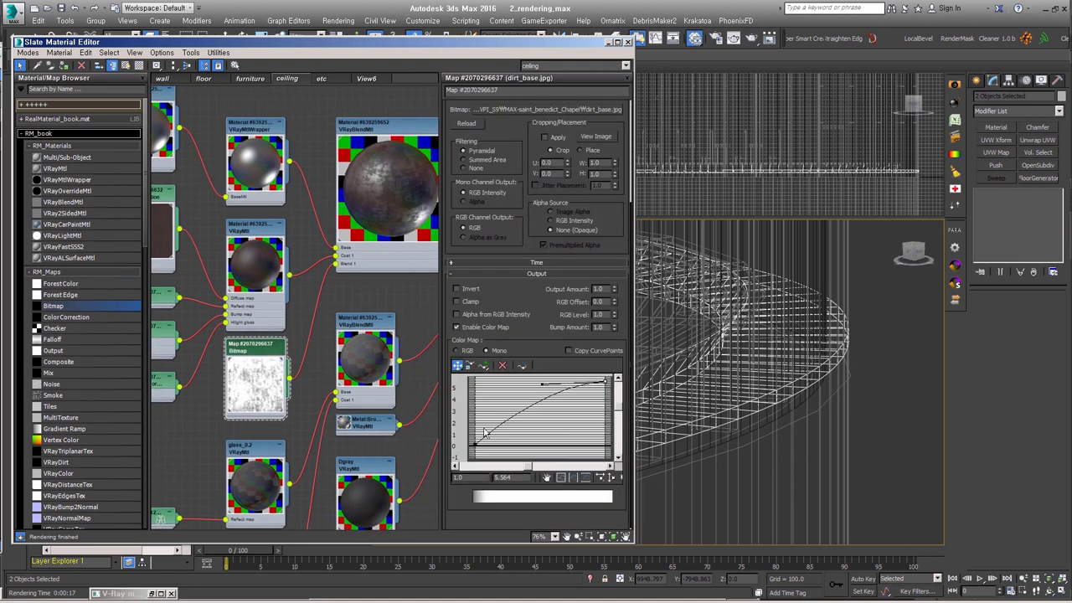
scroll(335, 205, "up", 2)
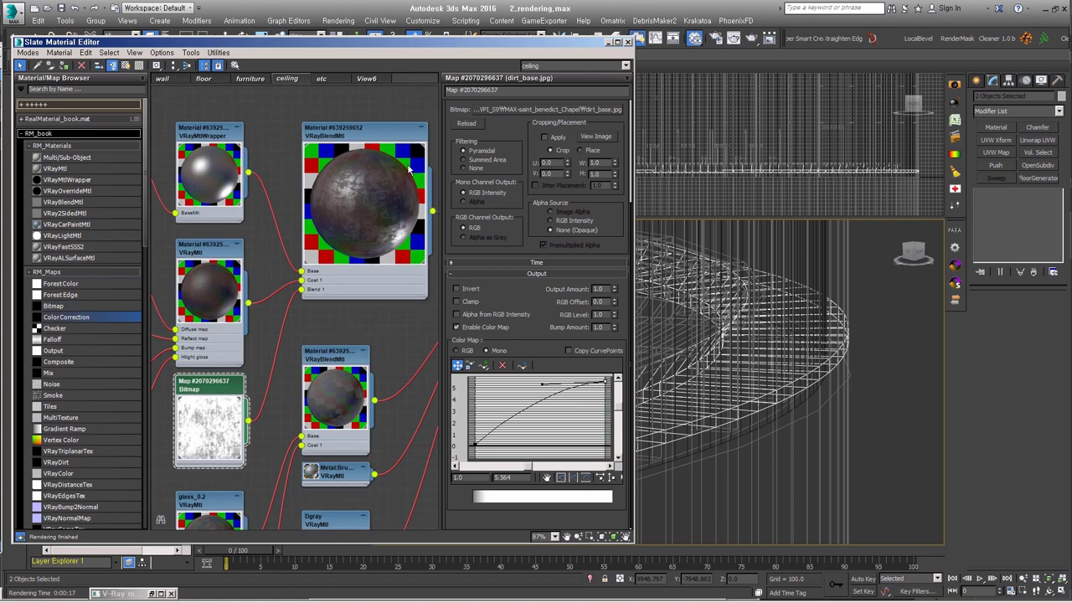
Review Material #639259650's parameters, then show the wall material graph
middle_click_drag(388, 260, 225, 434)
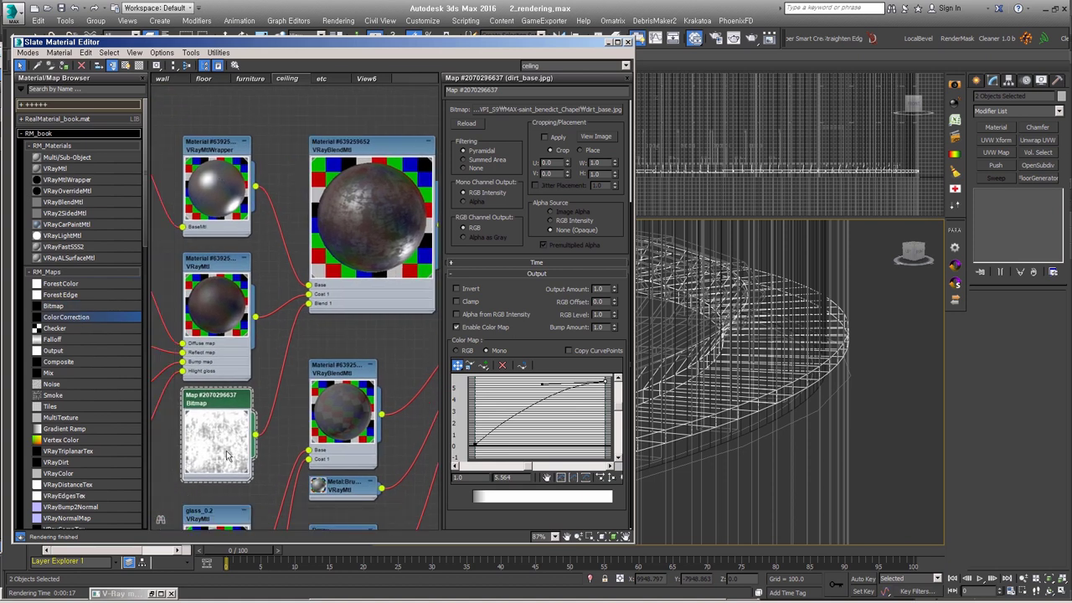
scroll(247, 436, "down", 2)
double_click(222, 373)
scroll(222, 372, "down", 2)
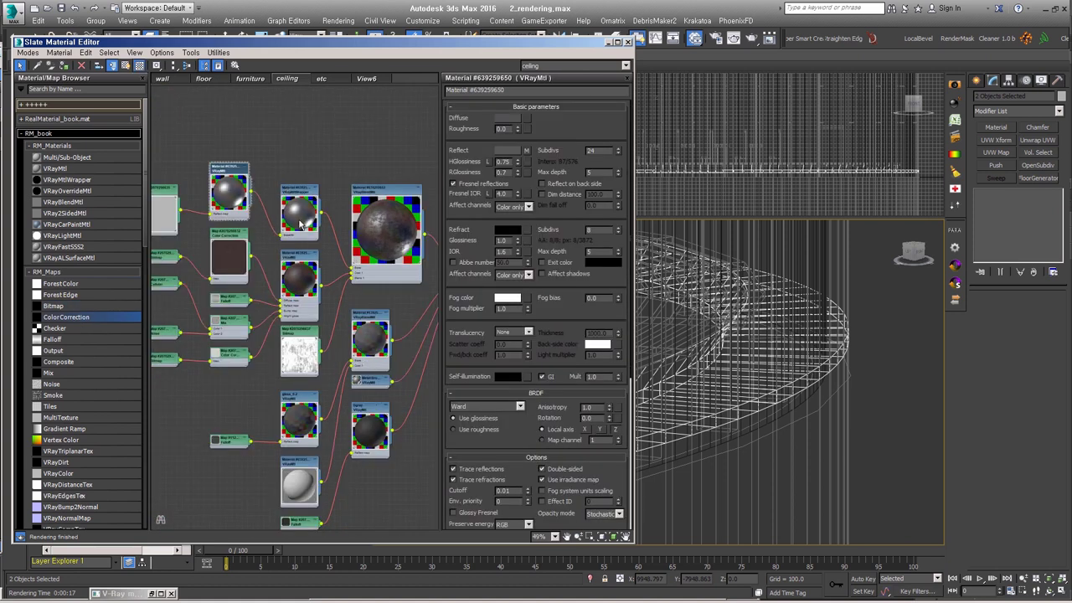
scroll(222, 373, "down", 2)
left_click(162, 78)
Look over the wall metal VRayMtl's Maps rollout and its feeding map nodes
scroll(251, 335, "up", 3)
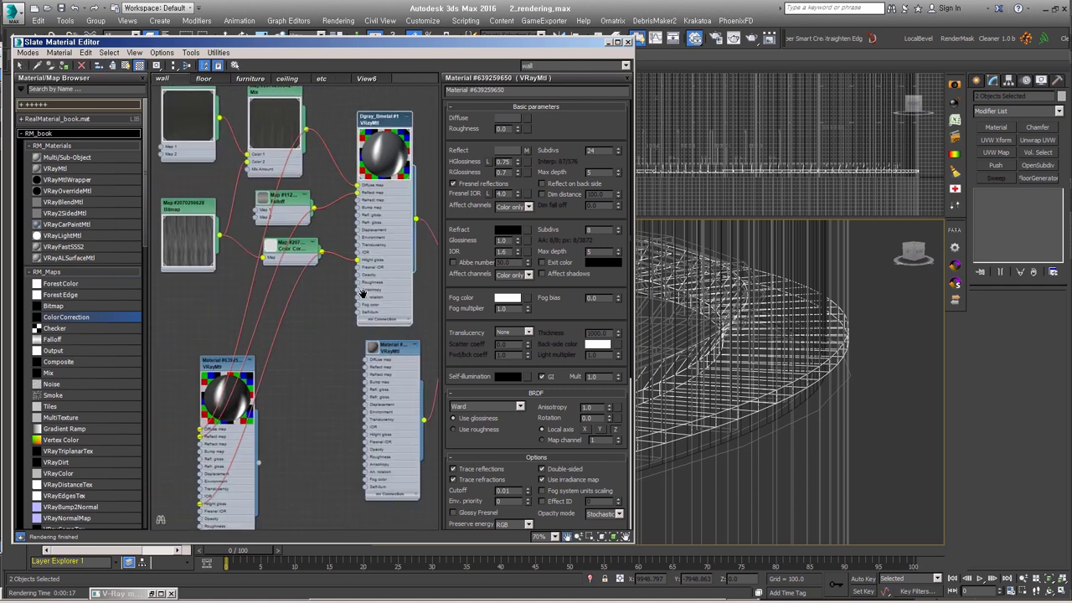
double_click(243, 368)
scroll(253, 358, "up", 2)
left_click_drag(335, 41, 144, 144)
left_click(545, 383)
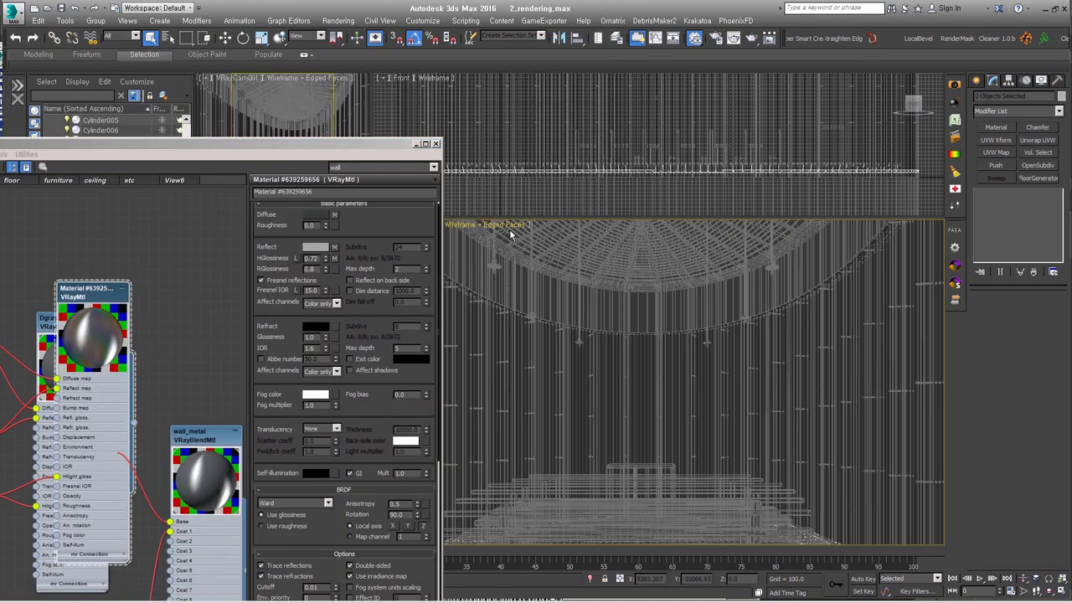
left_click_drag(251, 144, 379, 93)
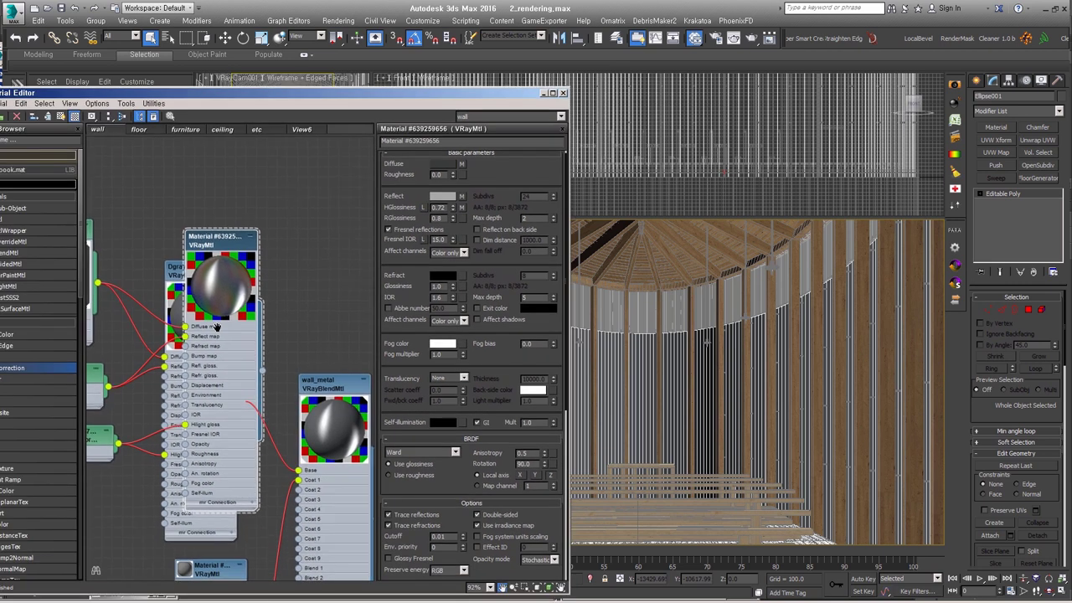
middle_click_drag(262, 360, 321, 392)
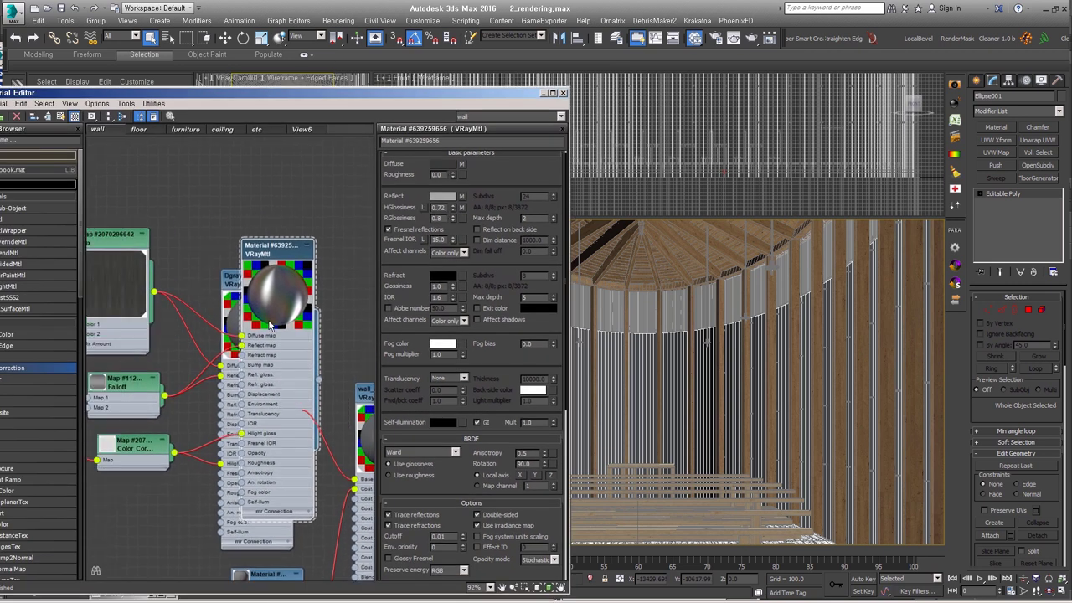
scroll(402, 331, "down", 5)
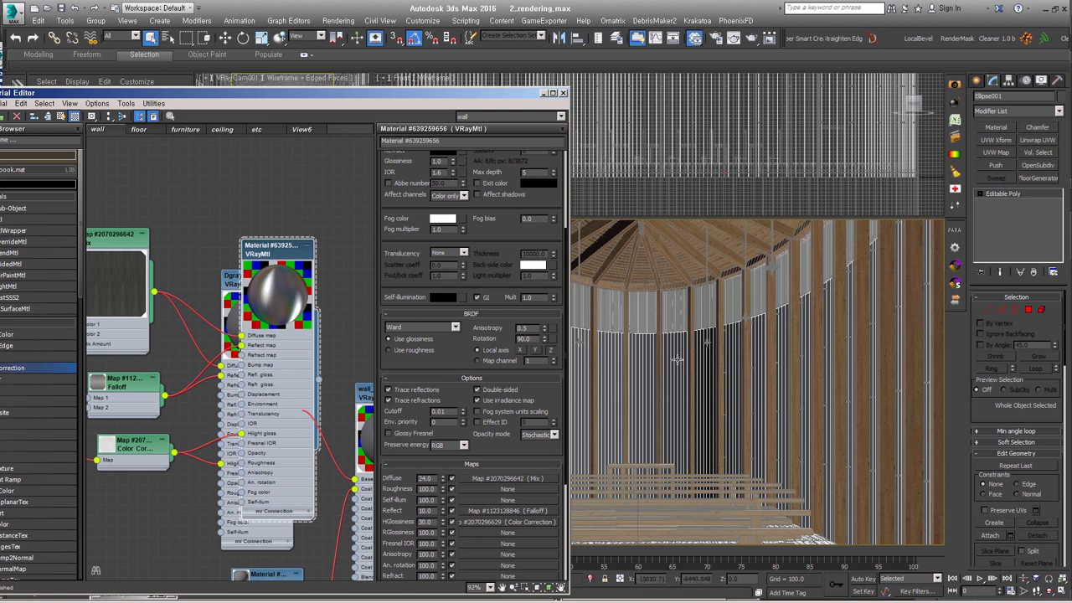
scroll(269, 303, "down", 5)
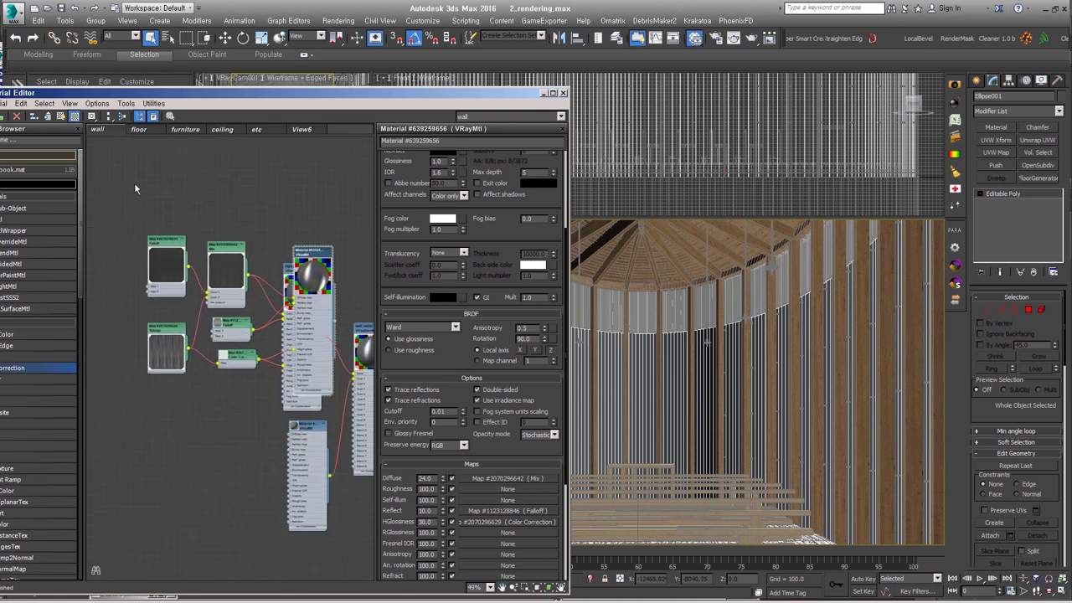
Show the etc environment nodes, zoom the viewport out and select the VRaySun
left_click(138, 129)
left_click(256, 129)
key("z")
middle_click_drag(873, 395, 708, 439)
left_click(788, 356)
middle_click_drag(801, 375, 772, 375)
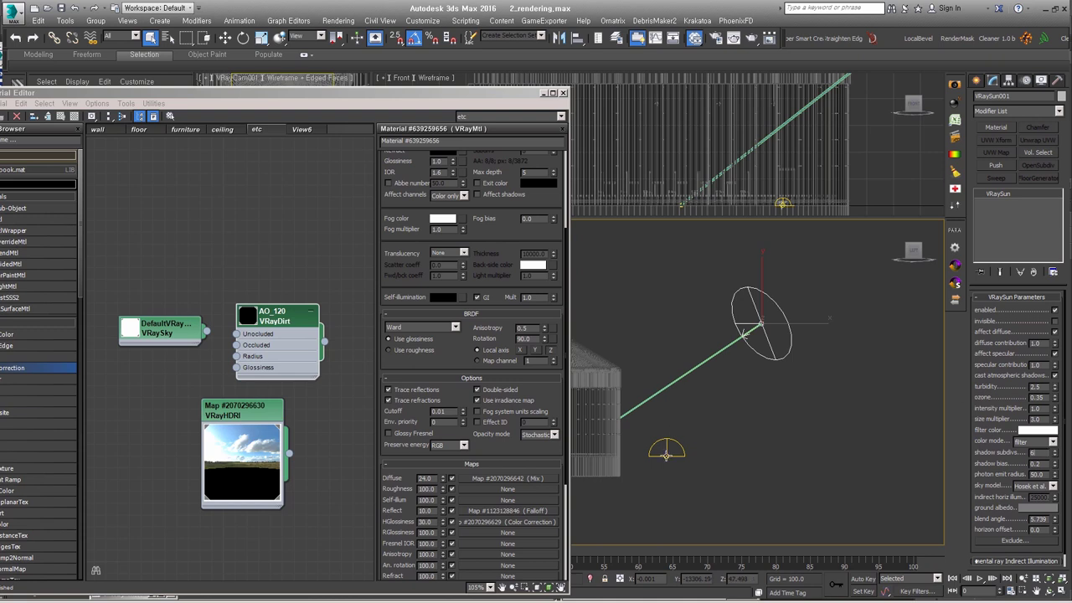
Select the dome light, inspect the VRayHDRI map's parameters, and select the camera
left_click(672, 435)
middle_click_drag(841, 423, 915, 380)
double_click(243, 409)
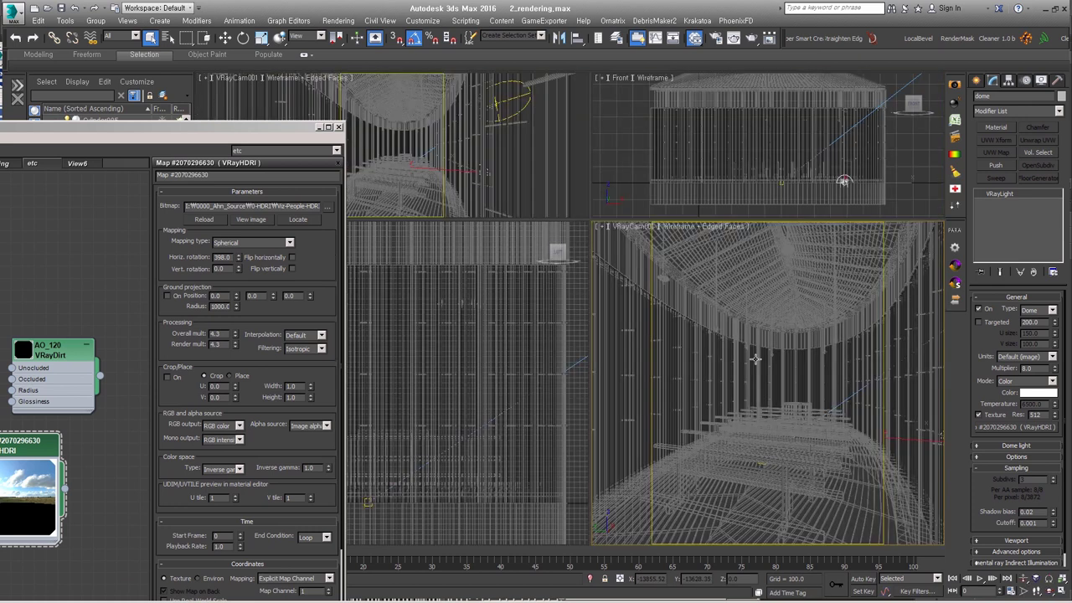
key("F3")
left_click(649, 226)
left_click(671, 409)
Instance the VRayHDRI map into the Environment Map slot of Environment and Effects
left_click_drag(231, 131, 364, 82)
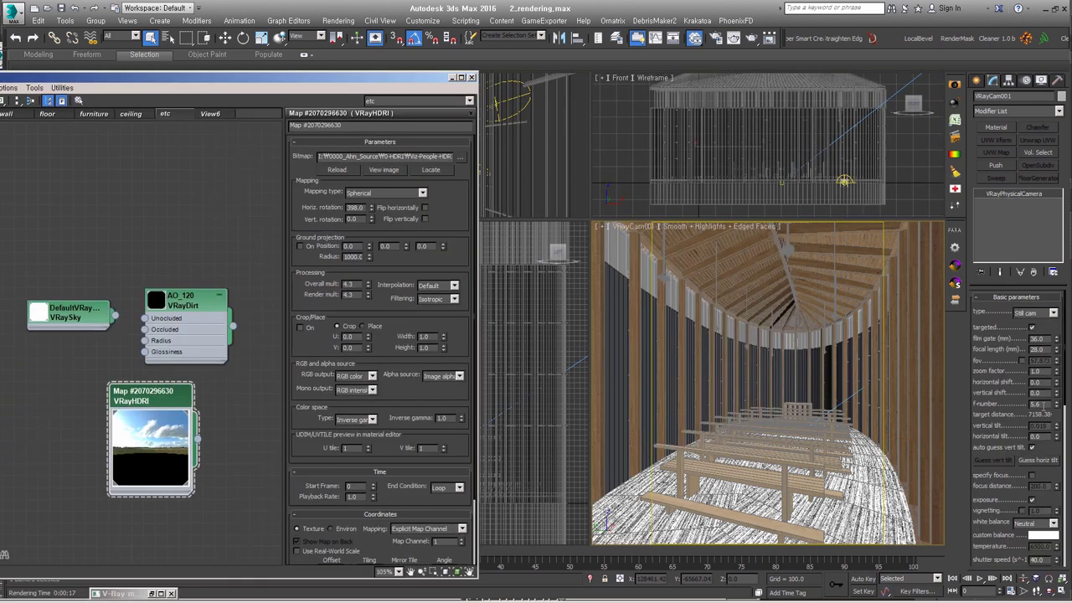
scroll(1041, 412, "down", 5)
key("F3")
key("8")
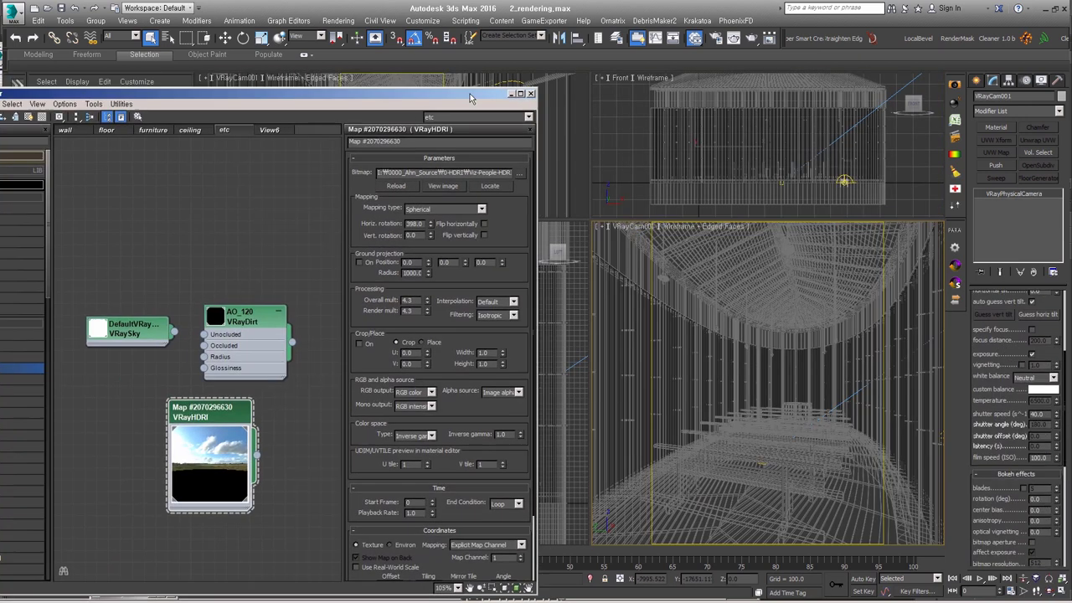
left_click_drag(256, 457, 458, 221)
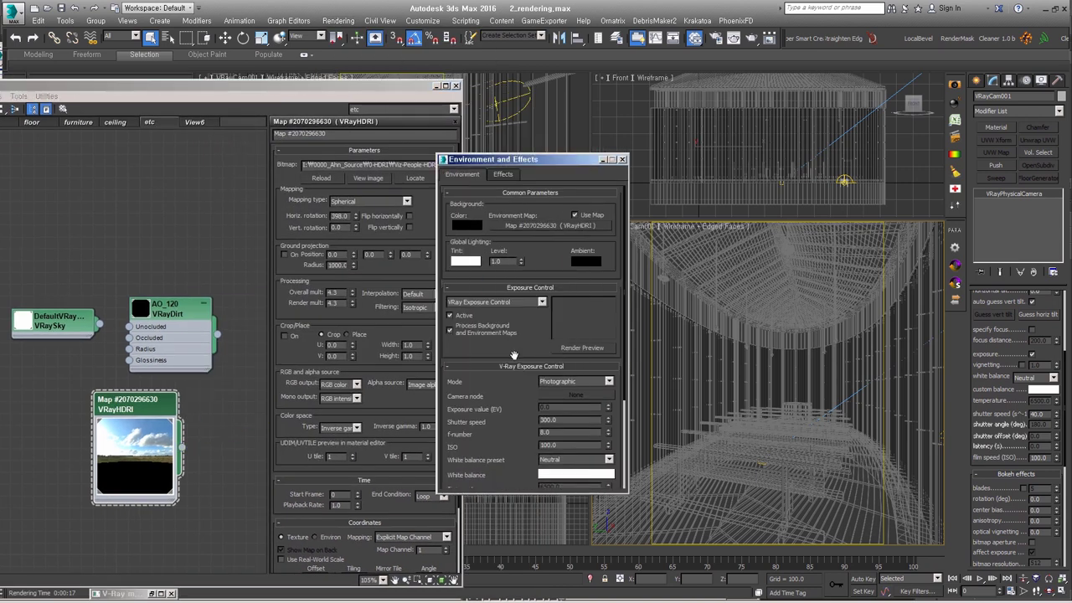
Show the HDRI environment background behind the camera viewport
key("alt+b")
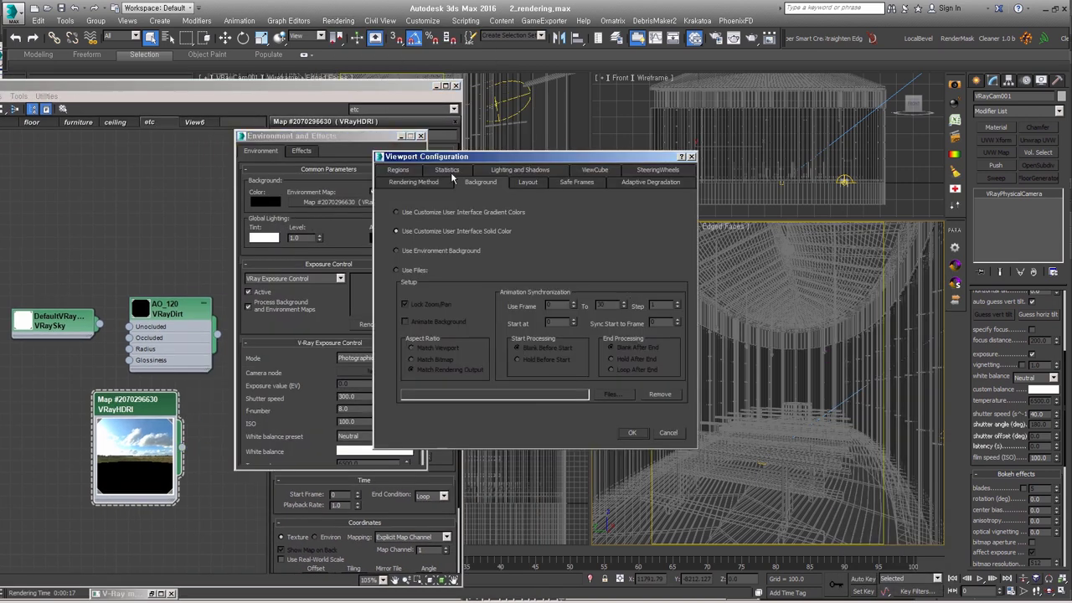
left_click(720, 423)
left_click_drag(331, 136, 167, 62)
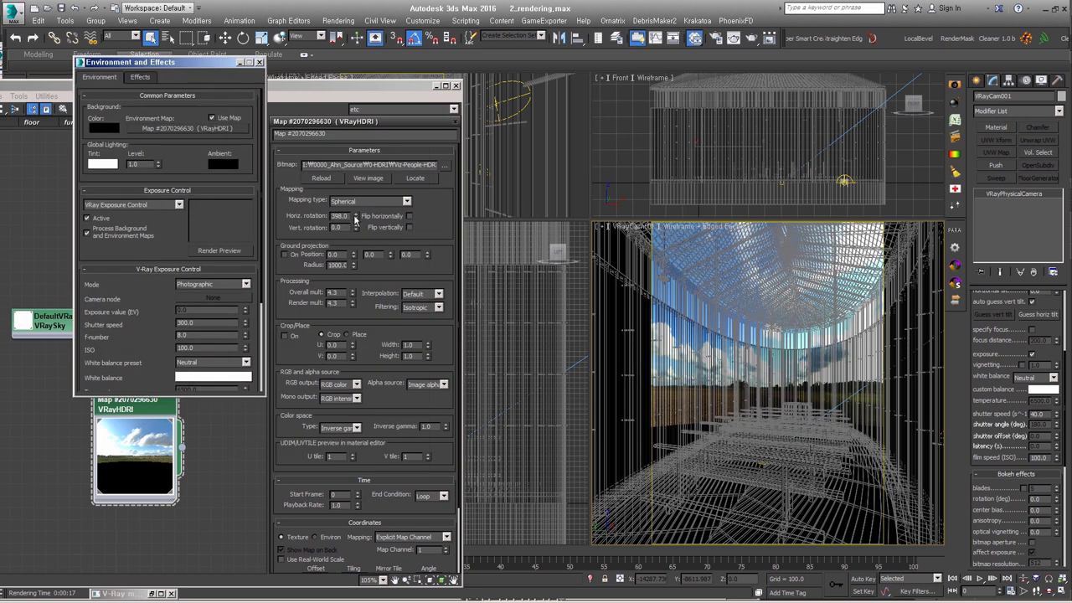
left_click(358, 216)
key("8")
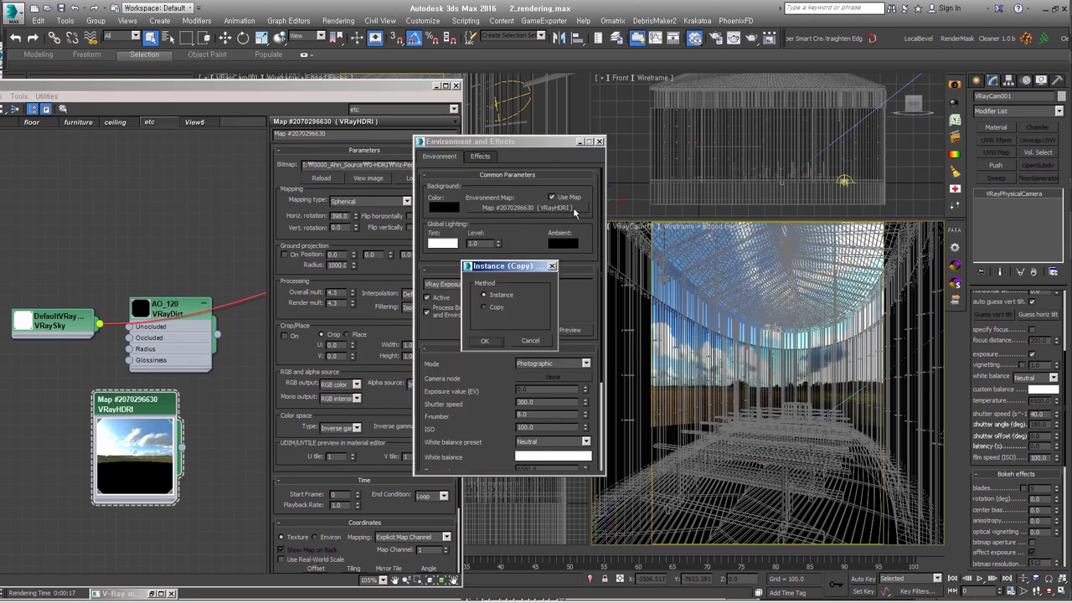
Restore the solid-colour viewport background and close Environment and Effects
key("alt+b")
left_click(423, 235)
left_click(632, 432)
left_click(599, 141)
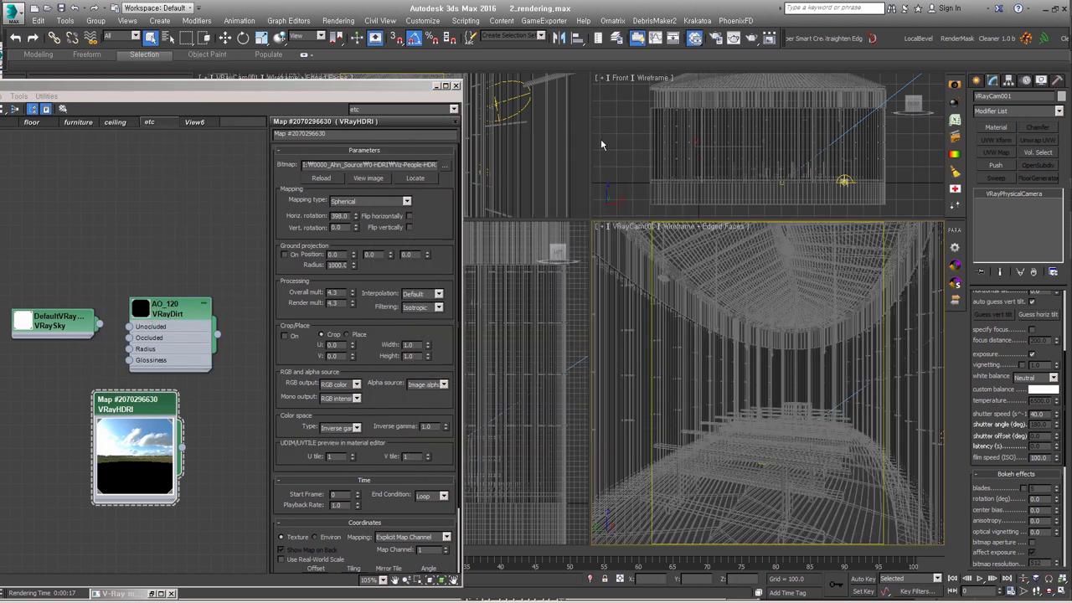
Close the material editor and review Render Setup's V-Ray tab, including the image filter
key("m")
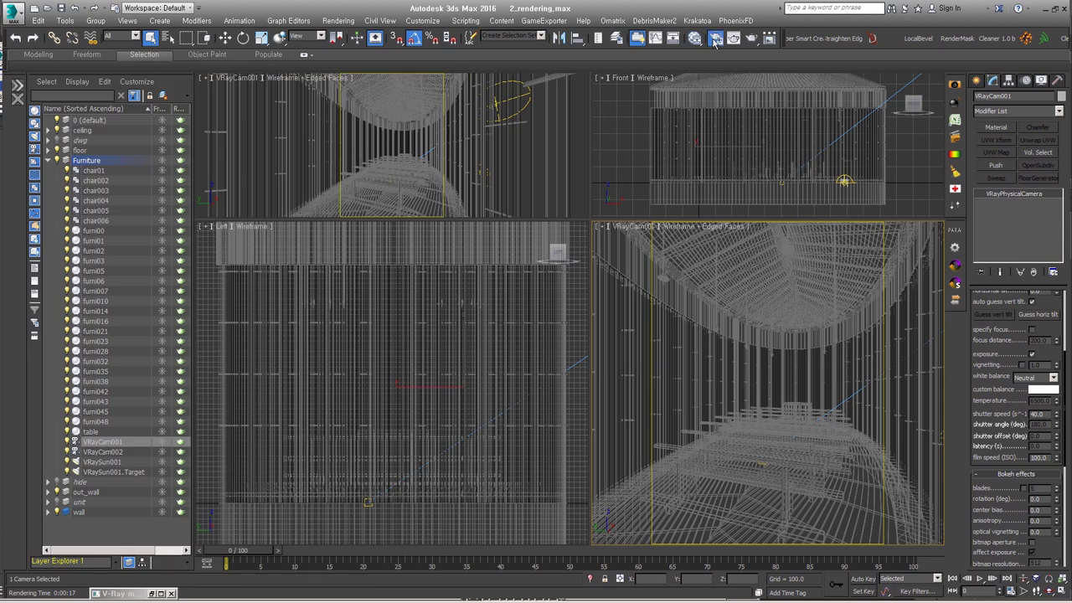
key("F10")
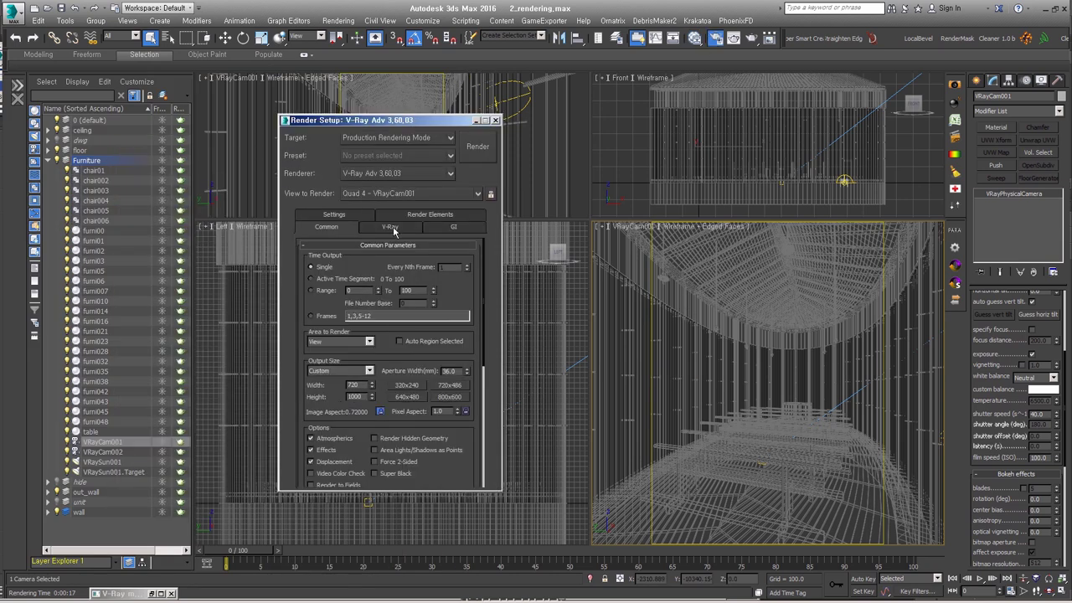
left_click(391, 227)
scroll(392, 318, "down", 3)
scroll(393, 319, "down", 5)
left_click(424, 335)
scroll(371, 358, "down", 2)
scroll(433, 362, "down", 3)
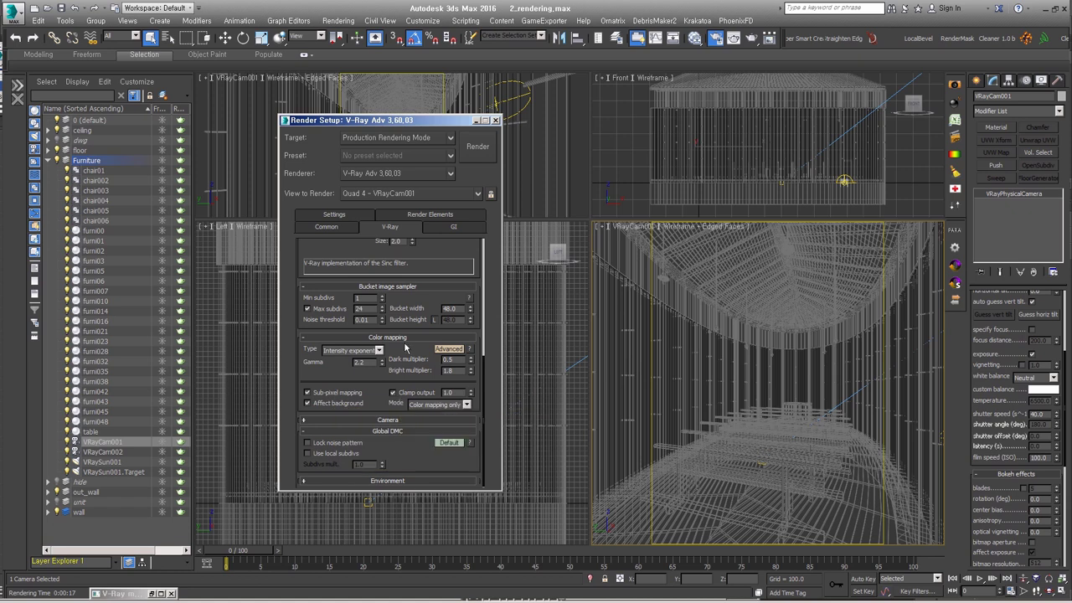
In the GI tab, raise Light cache Subdivs from 2000 to 4000
left_click(450, 230)
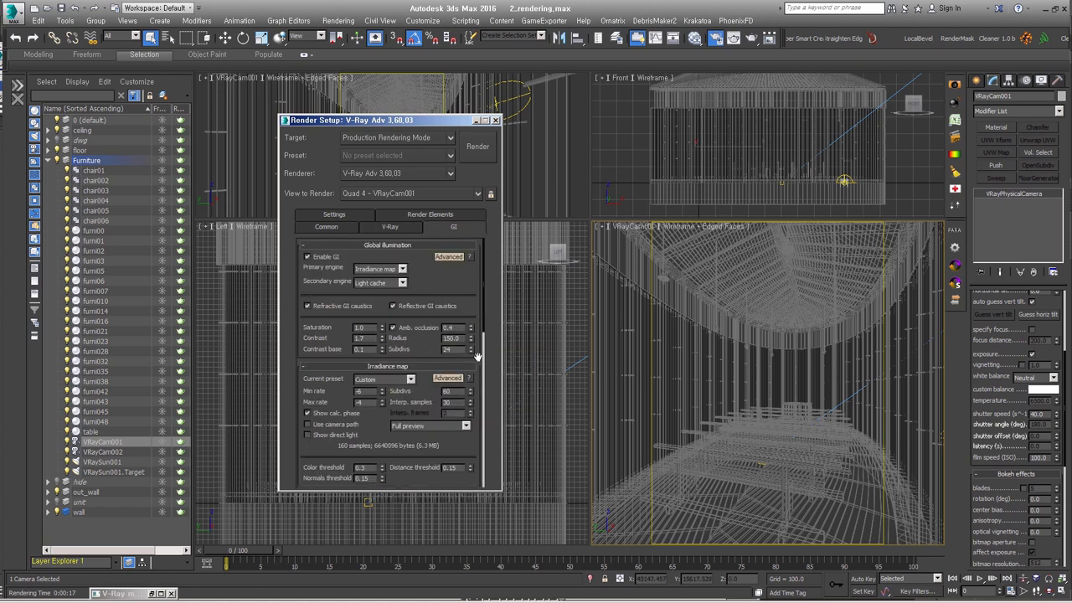
scroll(414, 353, "down", 3)
scroll(419, 318, "down", 2)
scroll(380, 331, "down", 2)
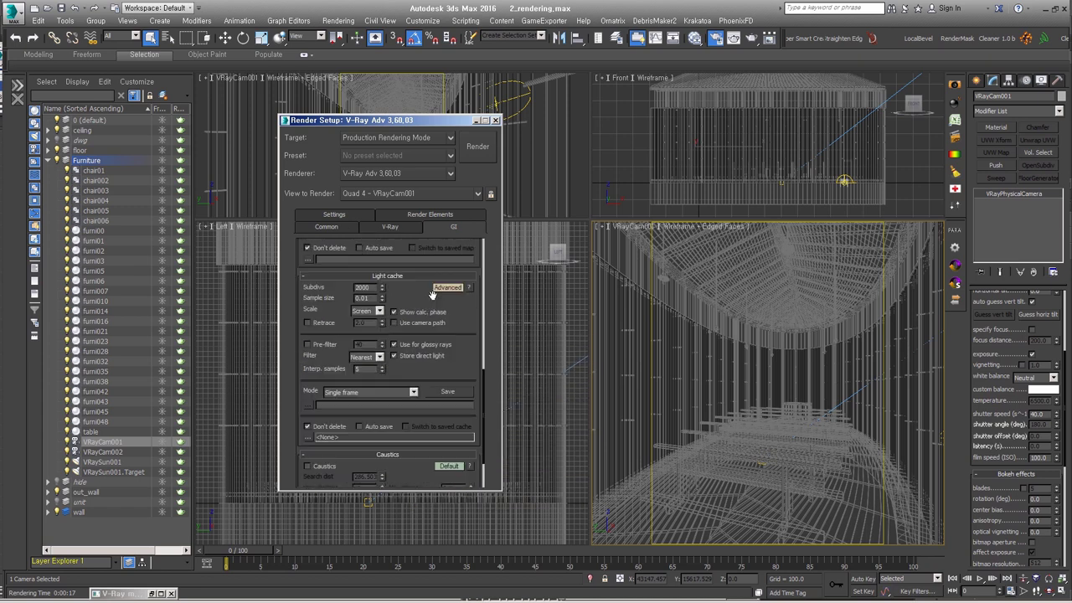
scroll(419, 402, "down", 2)
scroll(341, 304, "down", 4)
double_click(362, 258)
type("4000")
key("Return")
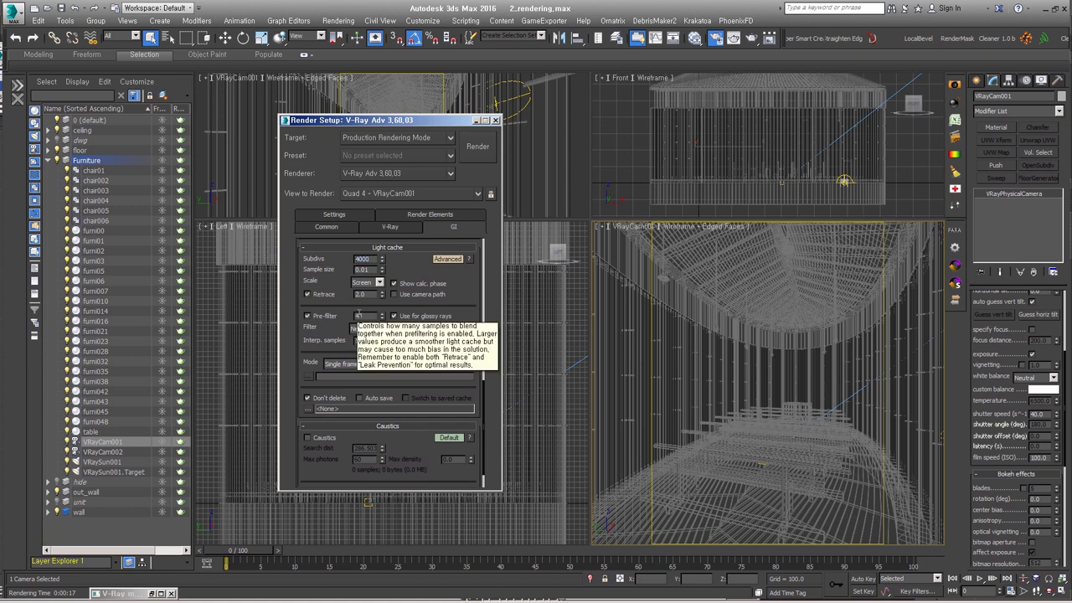
Look through the Render Elements list, including the VRayZDepth pass settings
left_click(355, 215)
left_click(420, 228)
left_click(331, 302)
left_click(325, 330)
left_click(453, 215)
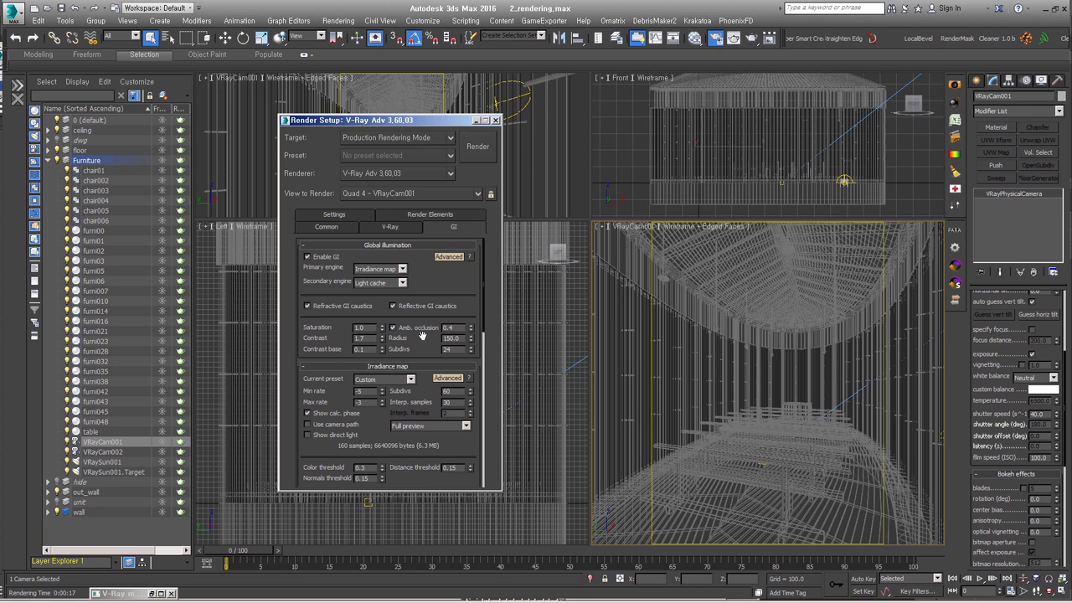
Check the AO_120 map in the material editor, then close Render Setup
key("m")
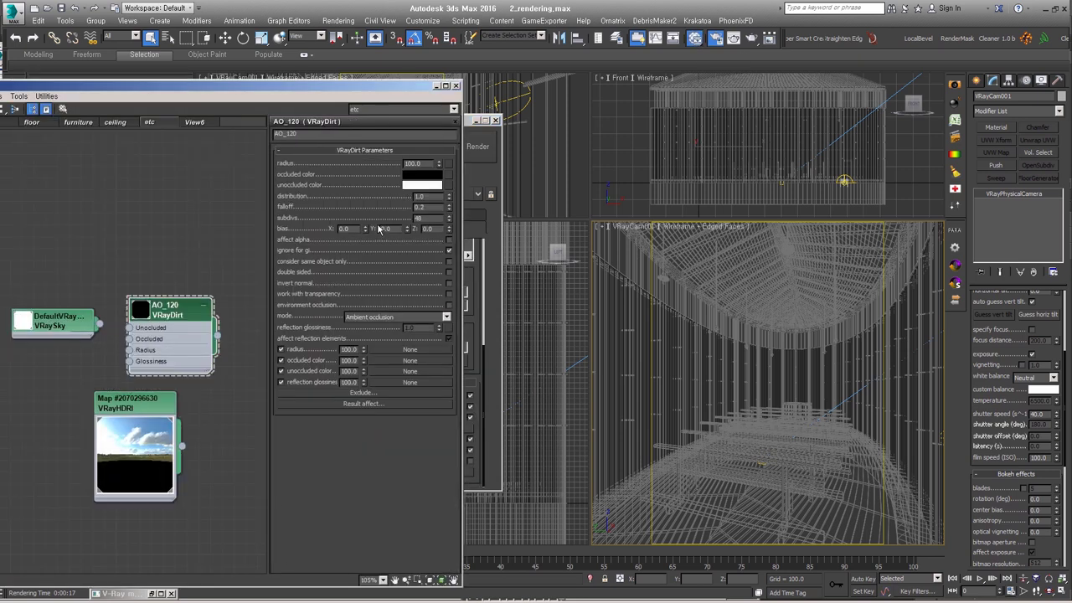
left_click(456, 85)
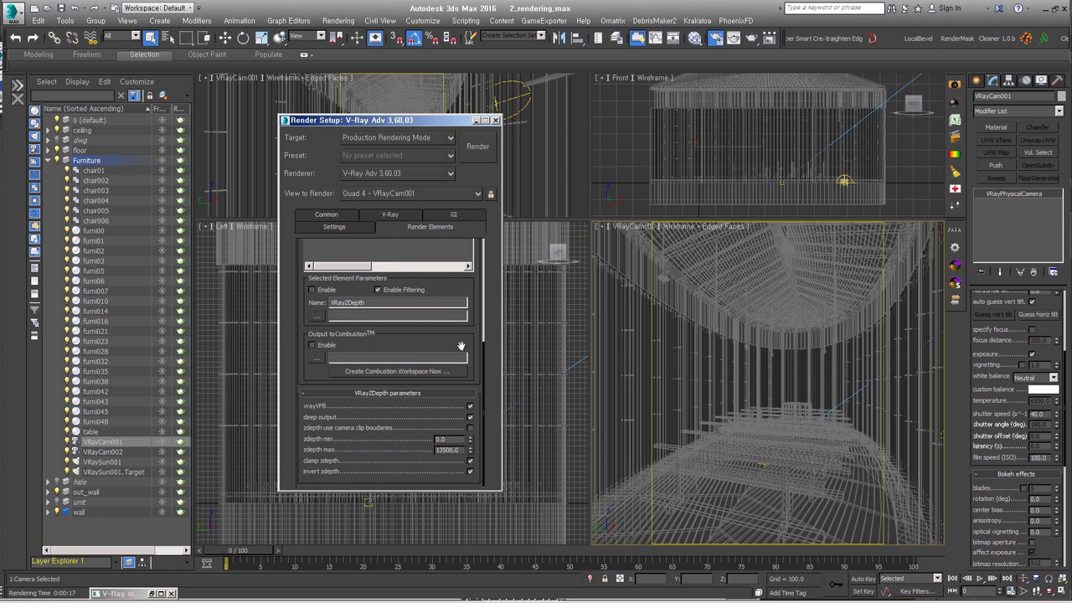
left_click(496, 122)
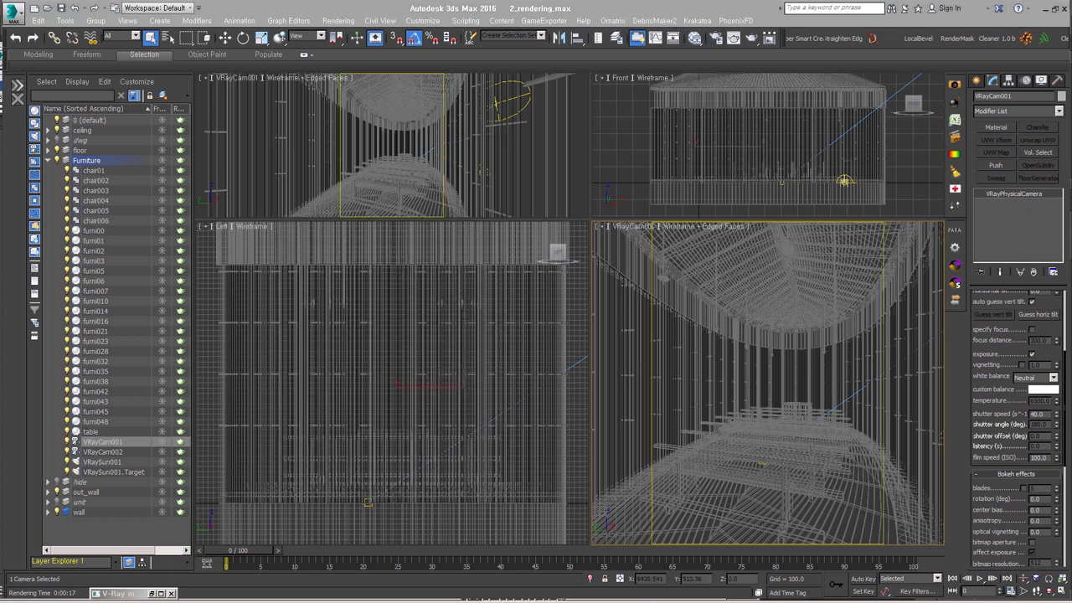
key("alt+Tab")
Open the test2 TGA render passes and stack them into the effectsResult image
double_click(495, 316)
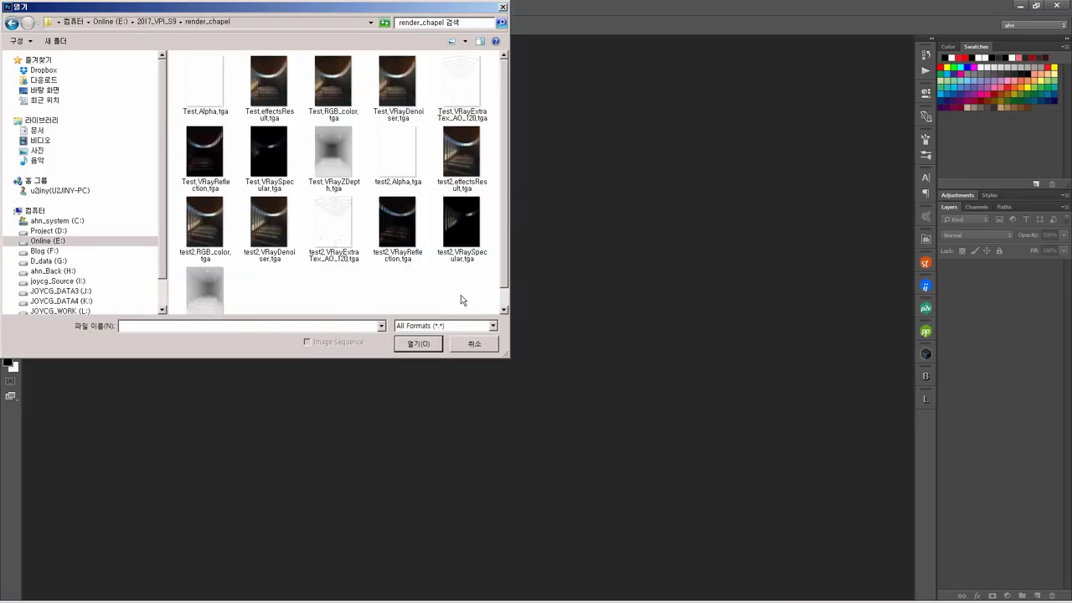
left_click_drag(459, 300, 185, 315)
key("Return")
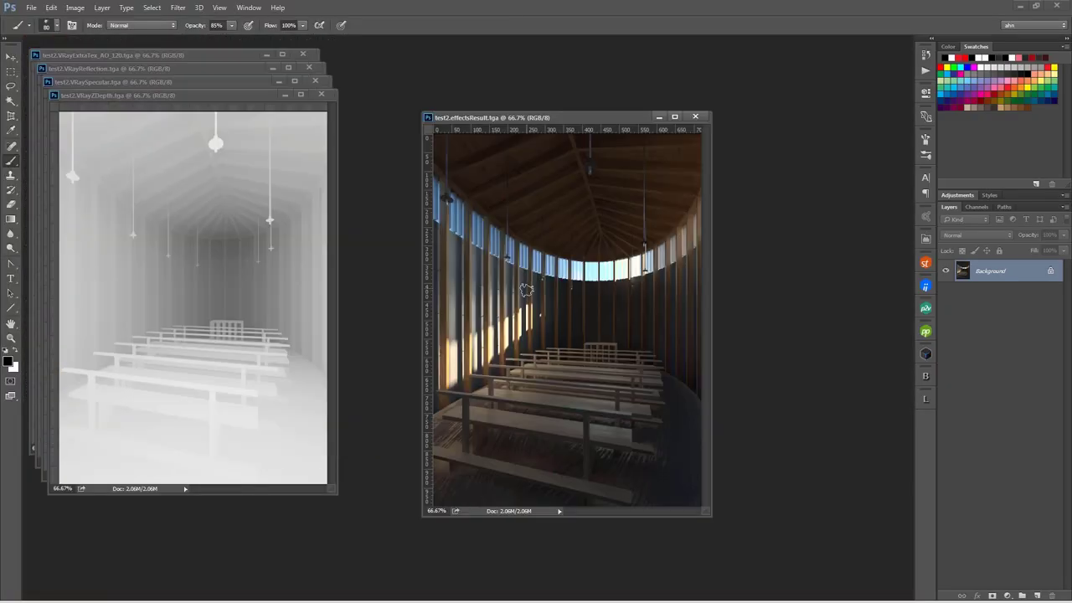
left_click_drag(712, 516, 754, 544)
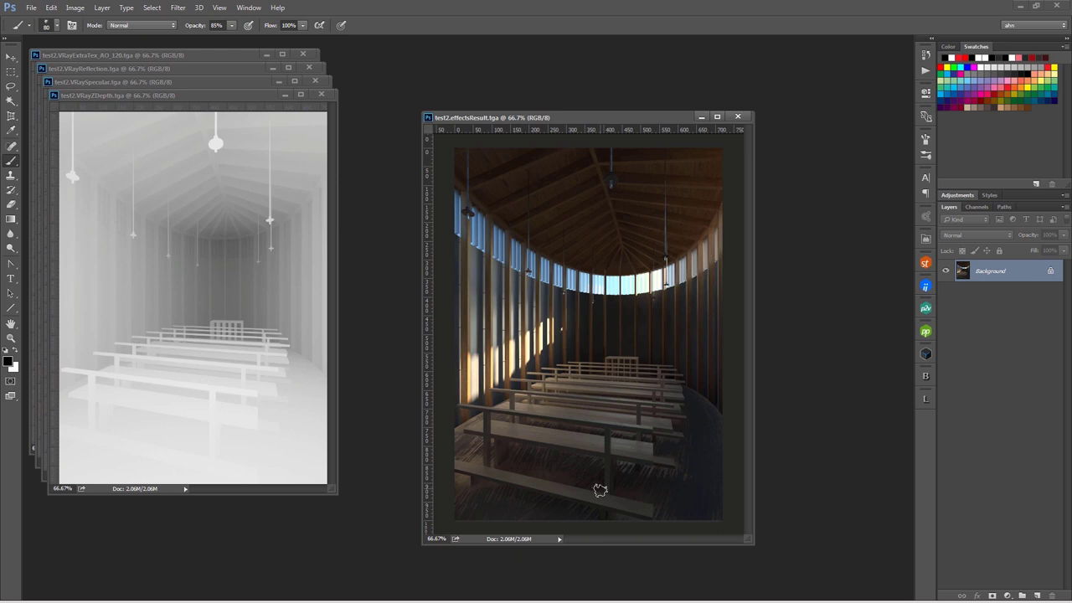
left_click_drag(193, 293, 586, 376)
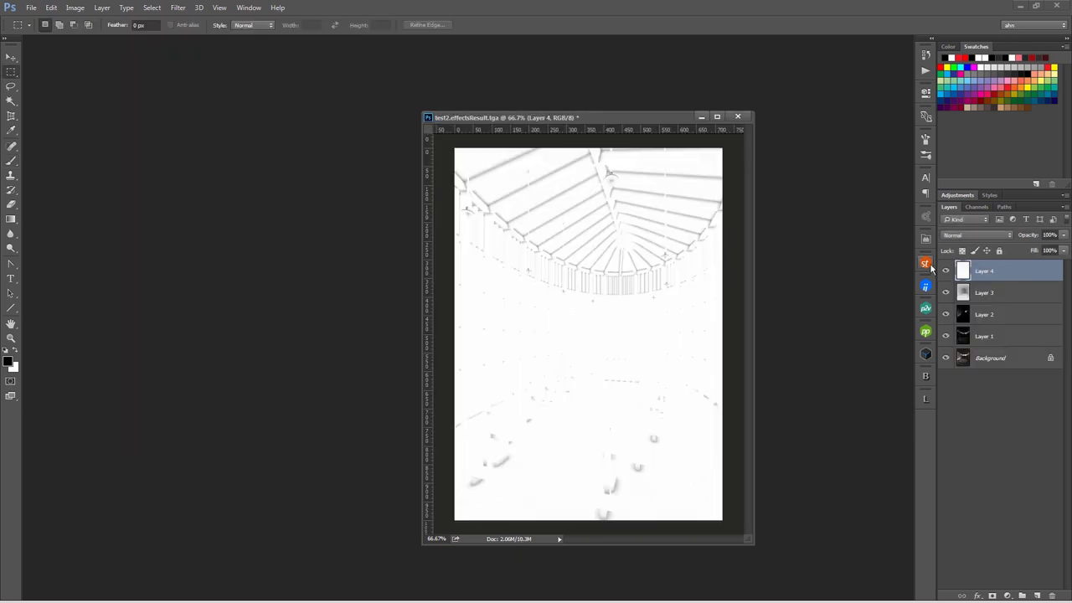
Blend Layers 1 and 2 as Screen (Layer 1 at 40%), Layer 4 Multiply at 20%
left_click(1007, 339)
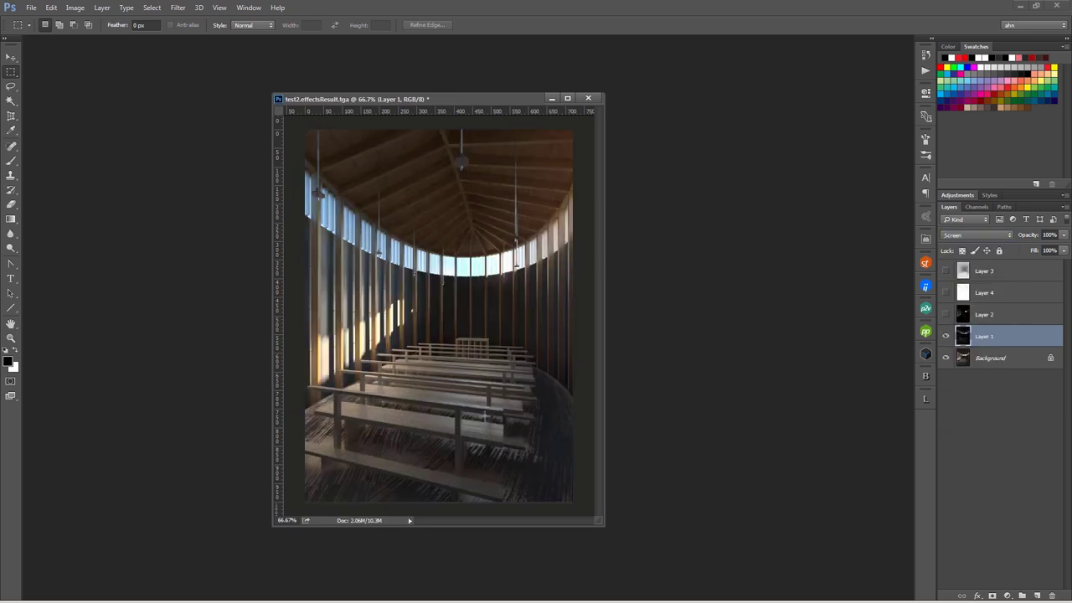
left_click(948, 336)
key("4")
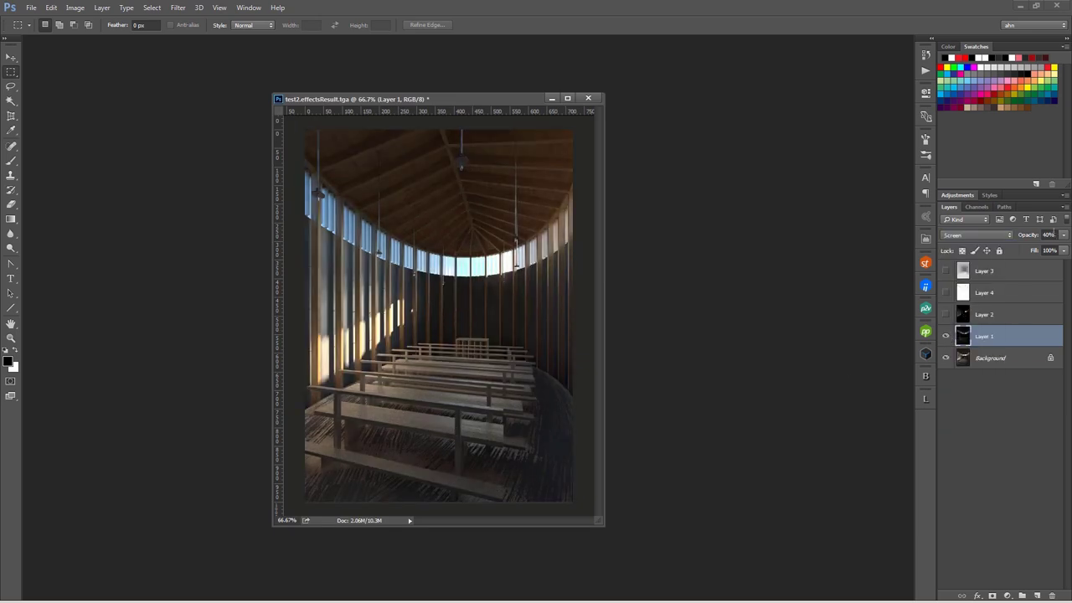
left_click_drag(987, 337, 547, 322)
left_click(946, 314)
left_click(996, 315)
left_click(976, 234)
left_click(976, 311)
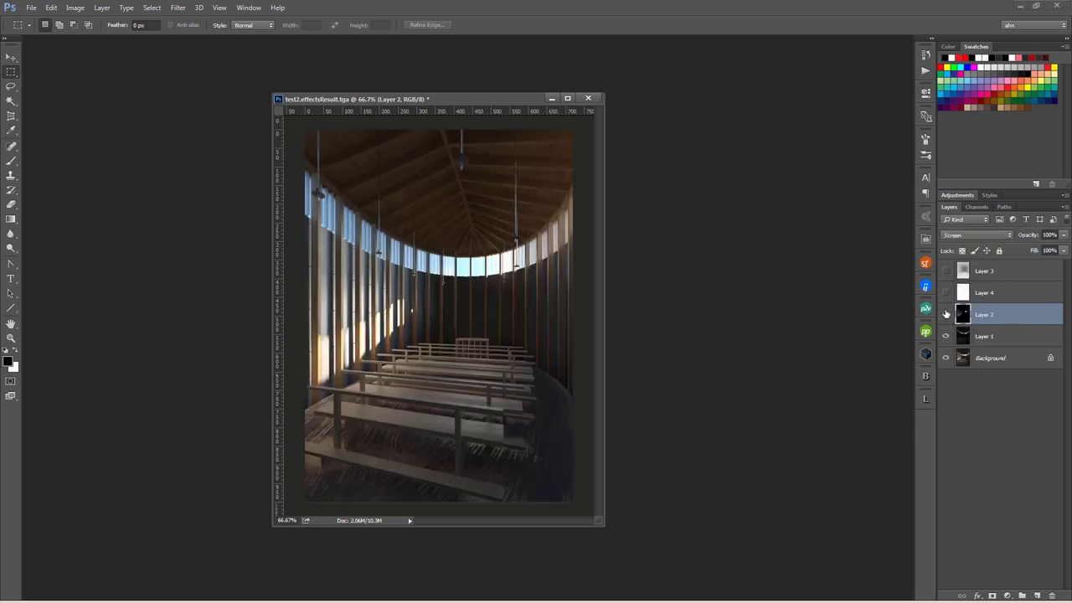
left_click(984, 292)
left_click(946, 293)
left_click(976, 235)
left_click(960, 283)
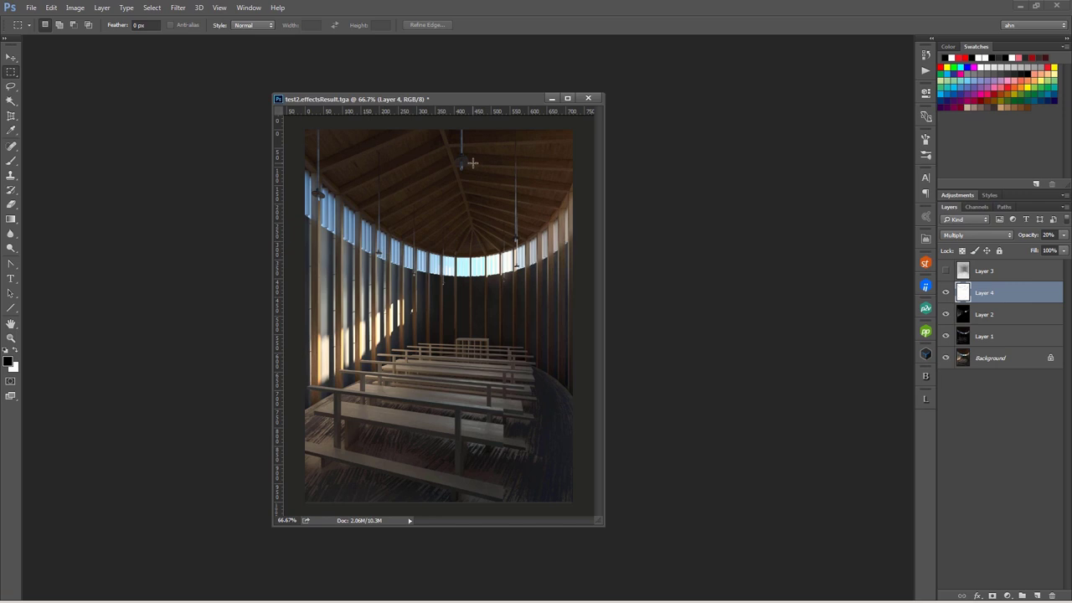
Create a merged copy of Layer 4 down to Background as Layer 5
left_click(1000, 362, "shift")
key("ctrl+e")
key("ctrl+z")
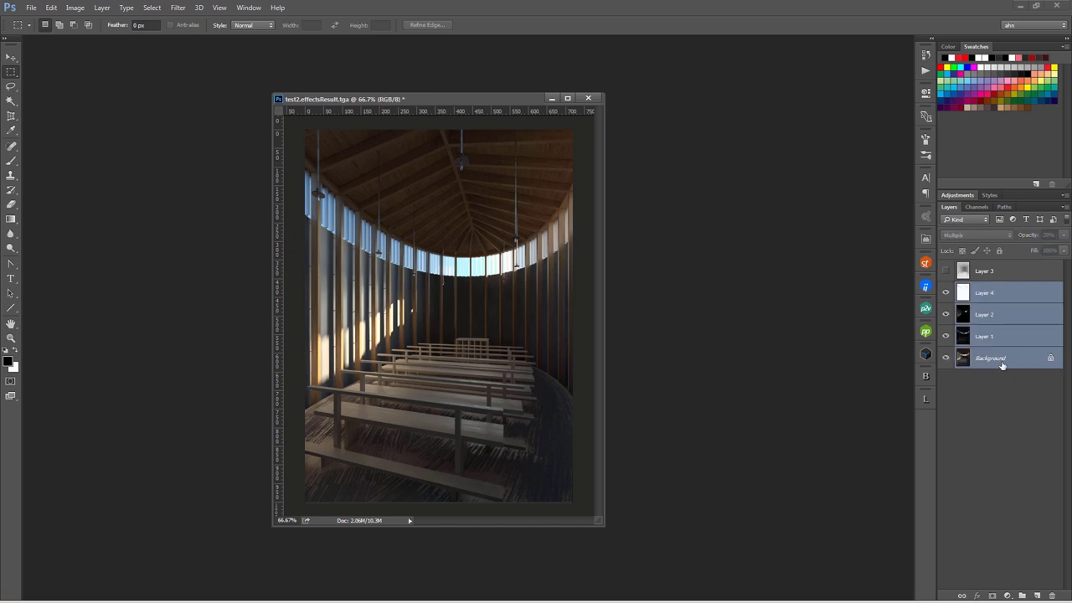
key("ctrl+alt+e")
left_click_drag(475, 101, 470, 95)
Add a Levels adjustment at 14, 1.28, 231 and stamp a merged Layer 6
left_click(1008, 595)
left_click(1039, 455)
left_click_drag(776, 201, 827, 205)
left_click(1036, 291)
key("ctrl+alt+shift+e")
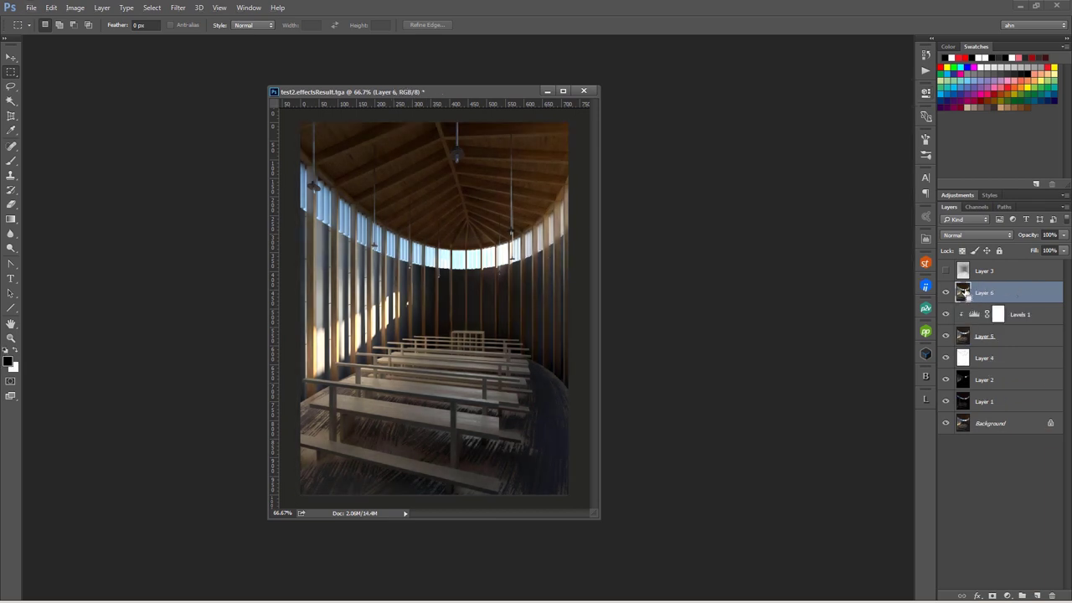
Convert Layer 6 to a Smart Object and add a Viveza 2 control point at 42% contrast
left_click(103, 8)
left_click(268, 176)
left_click(179, 8)
left_click(377, 300)
left_click(400, 195)
mouse_move(431, 210)
left_mouse_down()
mouse_move(453, 213)
mouse_move(459, 230)
mouse_move(436, 232)
mouse_move(444, 245)
left_mouse_up()
Add Control Point 2 on the left benches with 20% brightness, plus contrast and green, and tune the left-windows point
left_click(780, 118)
left_click(347, 320)
left_click_drag(389, 329, 395, 337)
left_click_drag(389, 388, 395, 388)
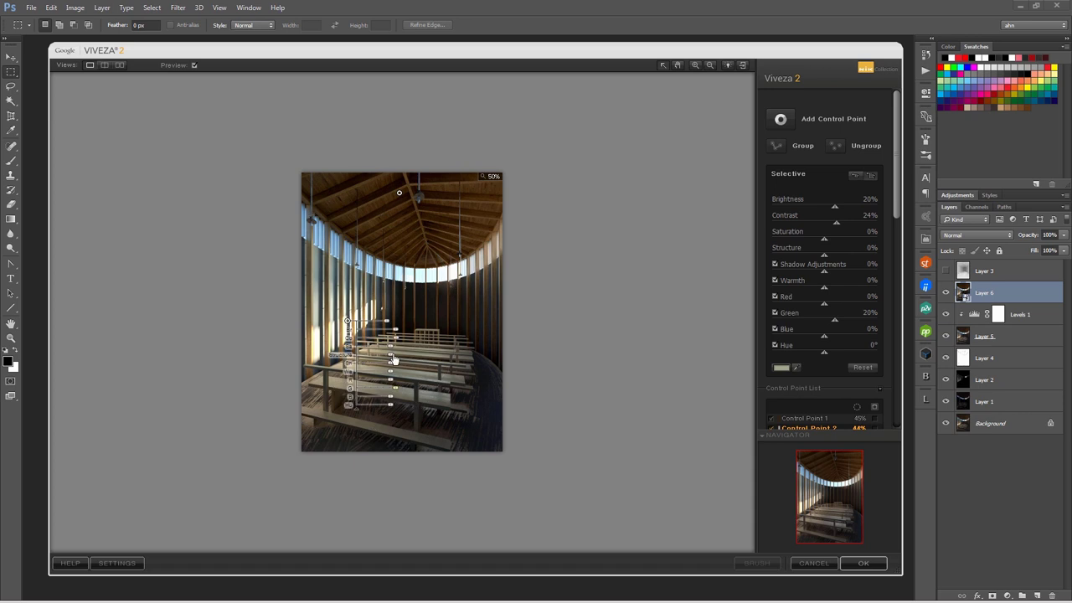
left_click_drag(386, 276, 357, 276)
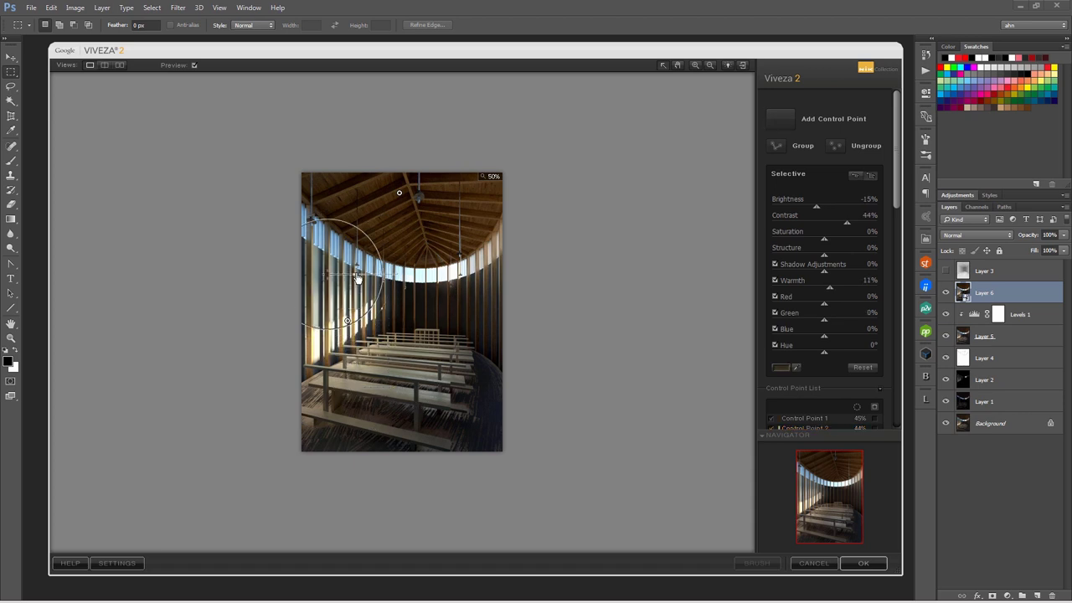
Brighten the central aisle, widen the upper-left point's reach, and lower its brightness while adding green
left_click(409, 352)
left_click_drag(408, 351, 385, 377)
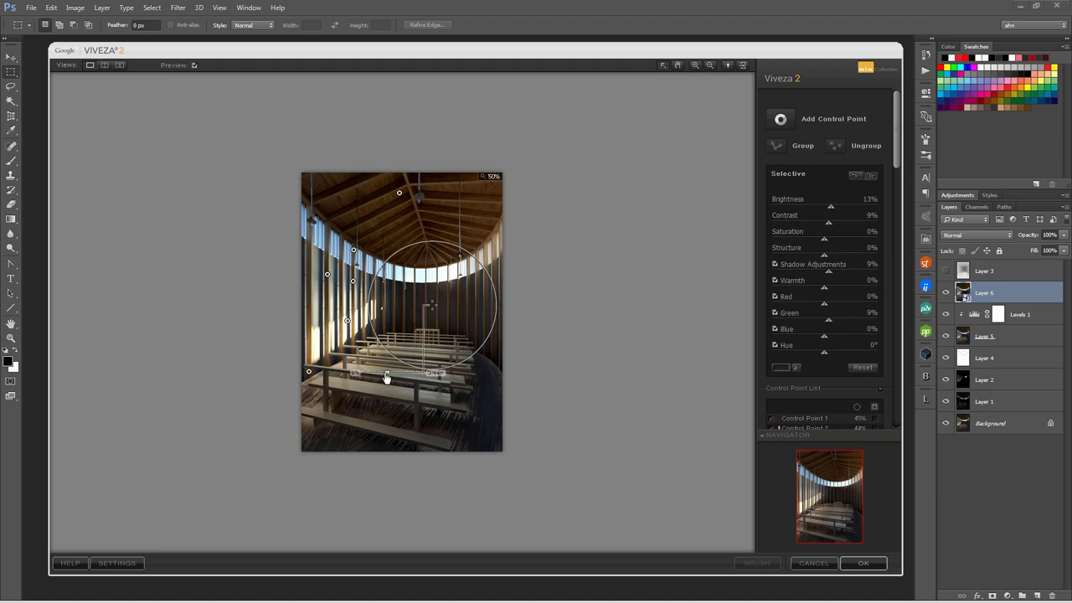
left_click(354, 250)
left_click_drag(362, 249, 374, 250)
left_click_drag(354, 299, 366, 301)
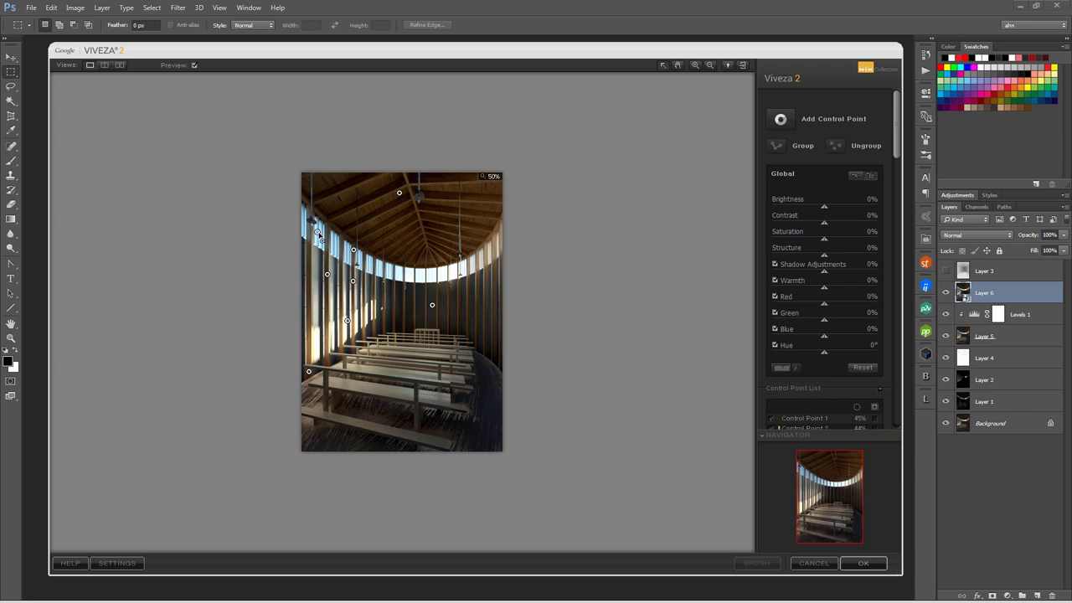
left_click(467, 268)
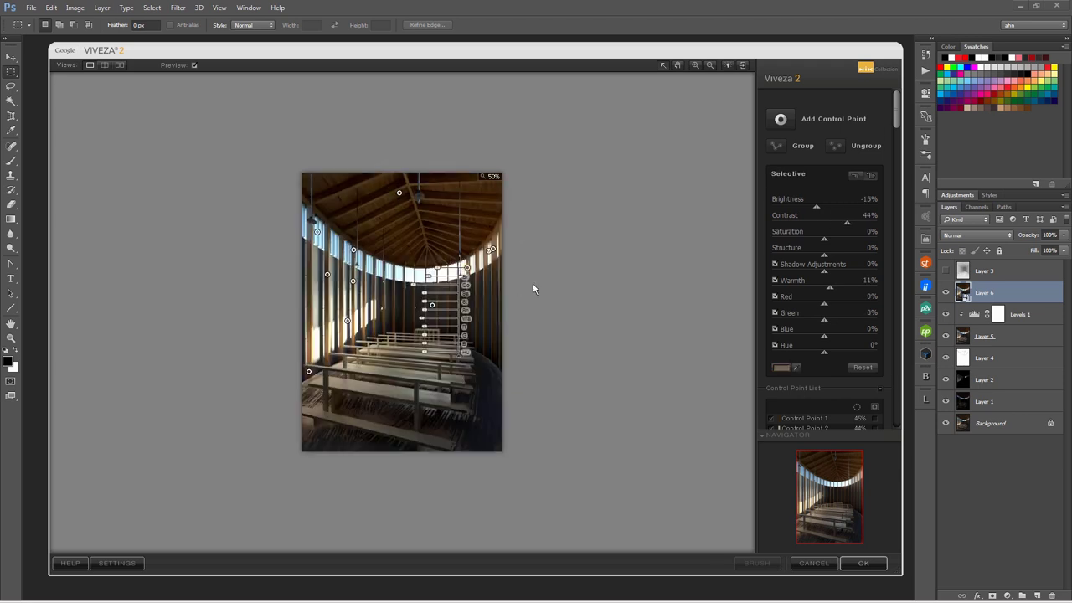
Add a control point on the pews that darkens them, adds contrast, raises red and blue, and covers a wider area
left_click(781, 120)
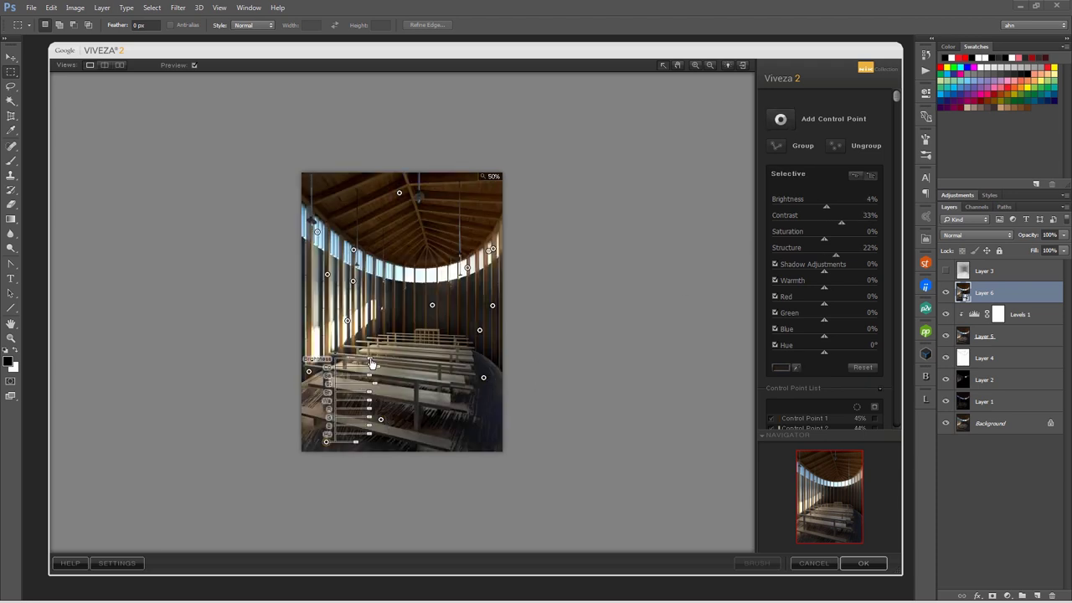
left_click(403, 371)
left_click_drag(404, 289, 445, 291)
left_click_drag(450, 342, 457, 342)
mouse_move(403, 356)
left_mouse_down()
mouse_move(450, 356)
mouse_move(457, 344)
left_mouse_up()
left_click_drag(403, 371, 413, 346)
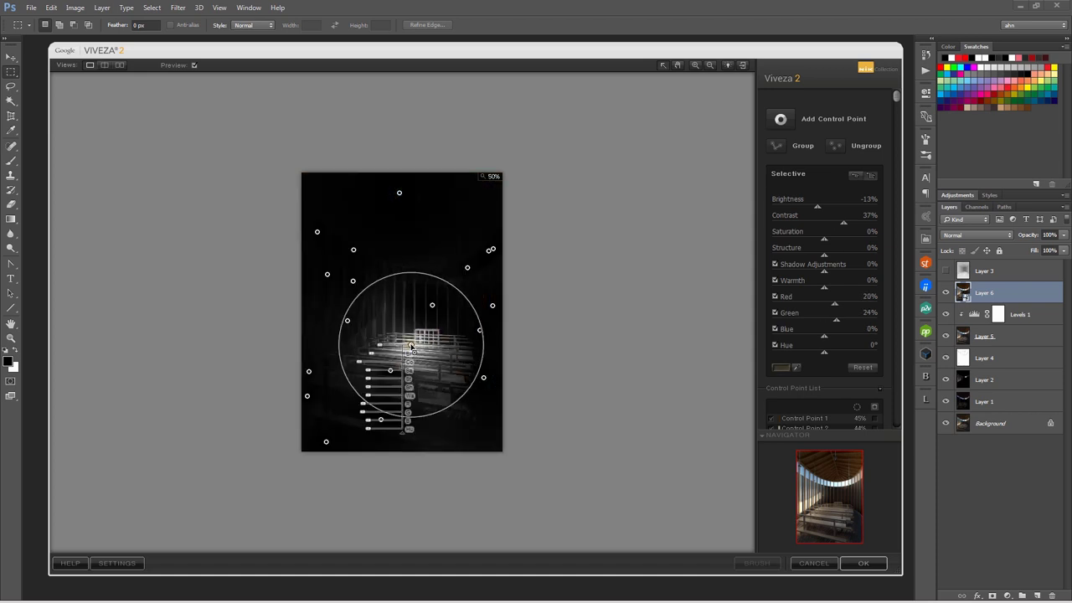
Add a control point that brightens the upper windows, then apply the Viveza filter
left_click(443, 270)
left_click_drag(443, 279, 390, 283)
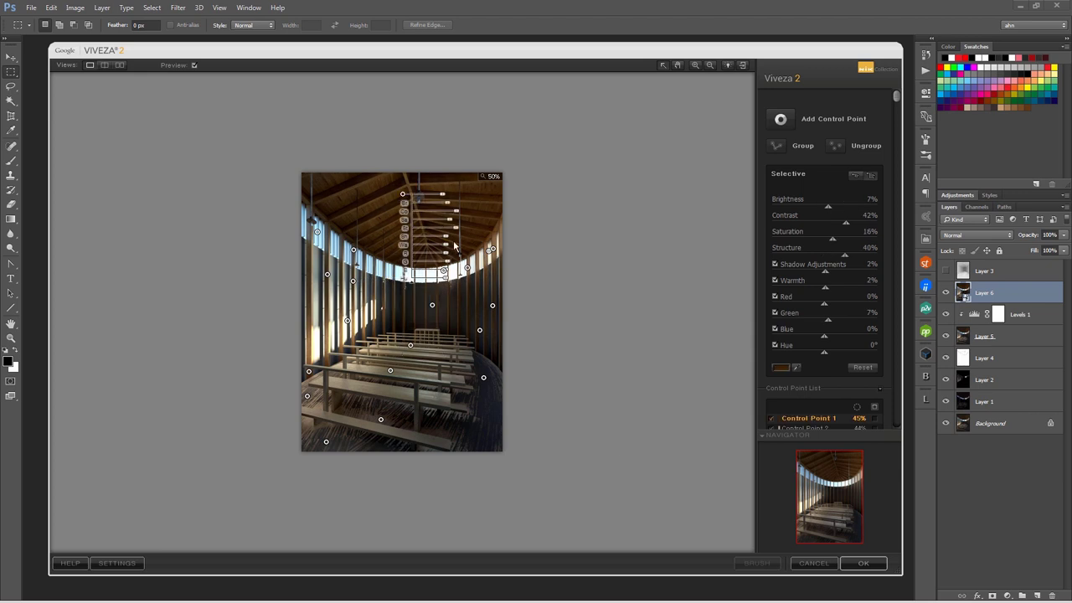
left_click(878, 566)
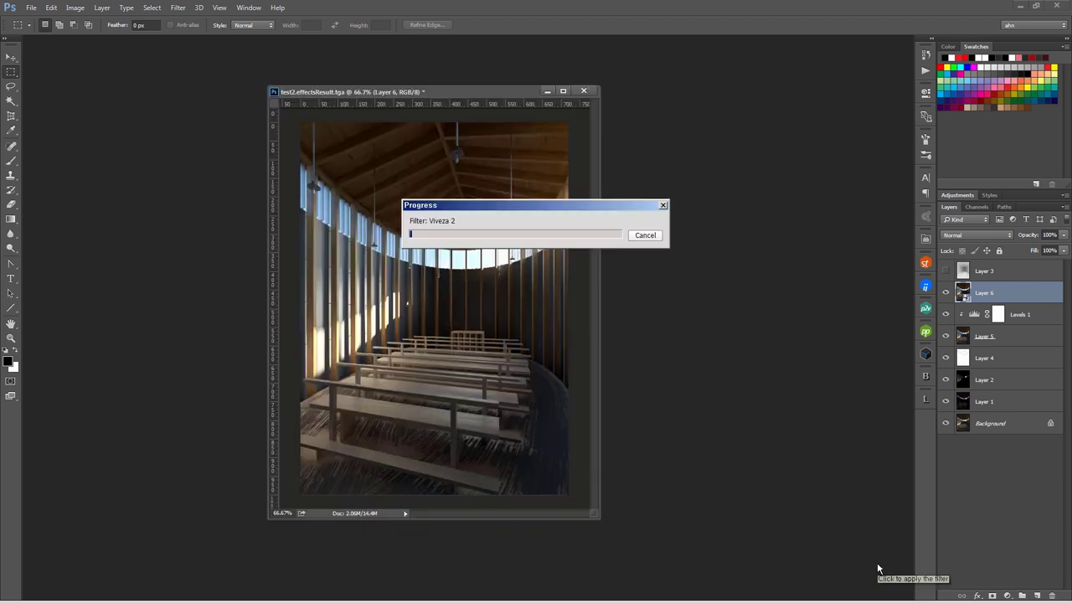
Launch Magic Bullet PhotoLooks on the current layer and start a new empty look
left_click(177, 7)
mouse_move(196, 227)
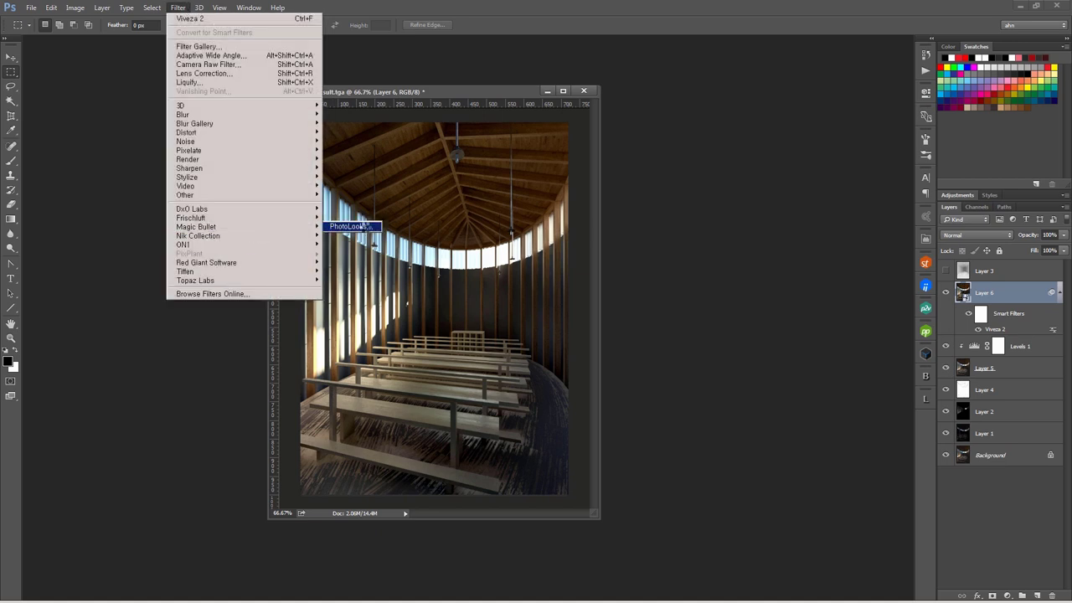
left_click(366, 232)
left_click(9, 15)
left_click(25, 25)
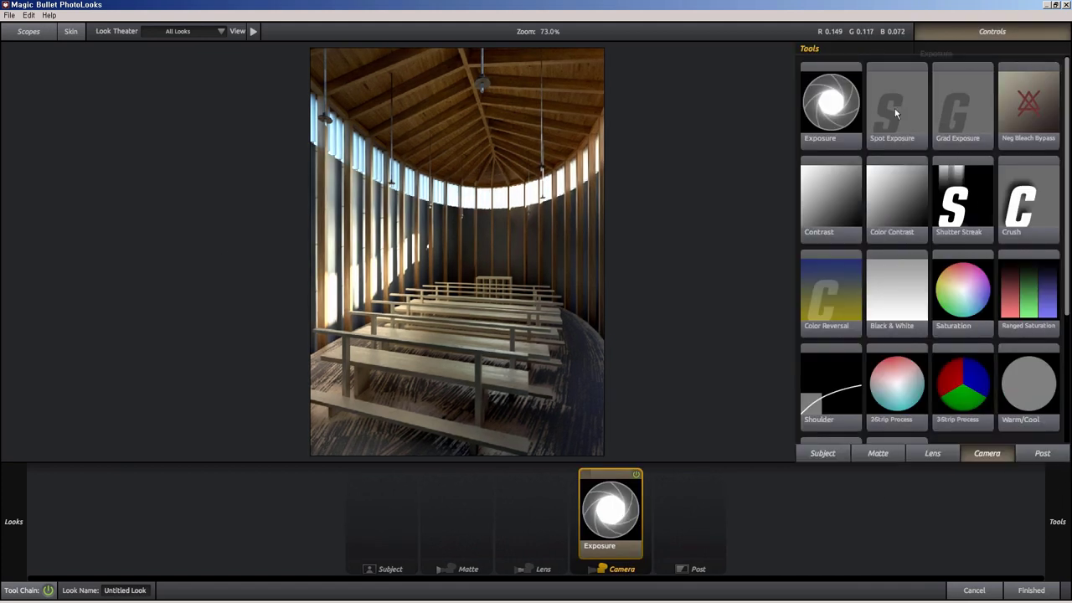
Add Spot Exposure, Color Contrast and an S-shaped RGB Curves for extra contrast
double_click(903, 127)
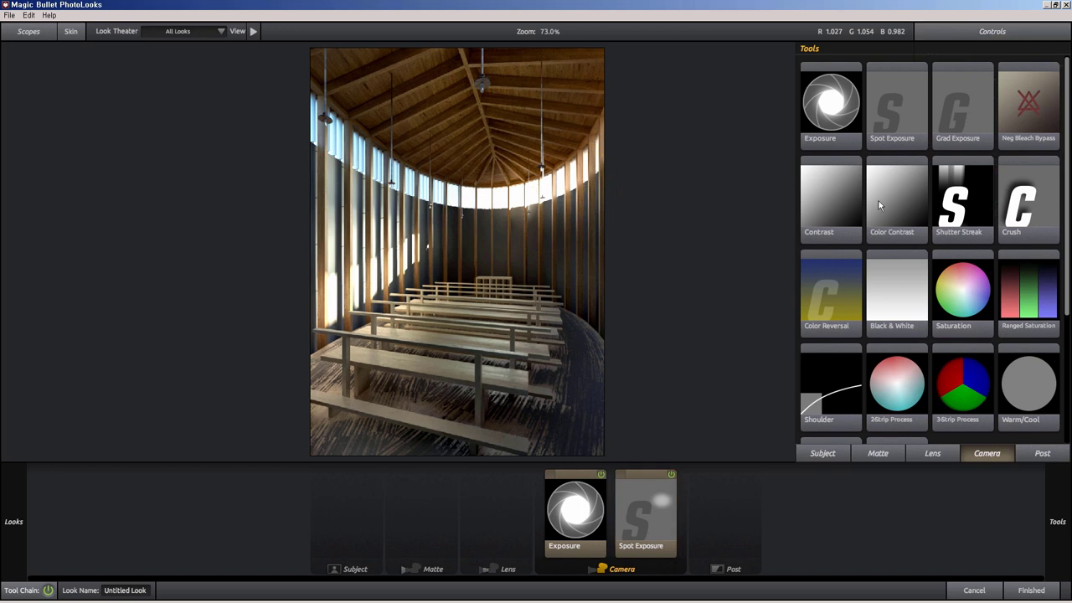
double_click(880, 205)
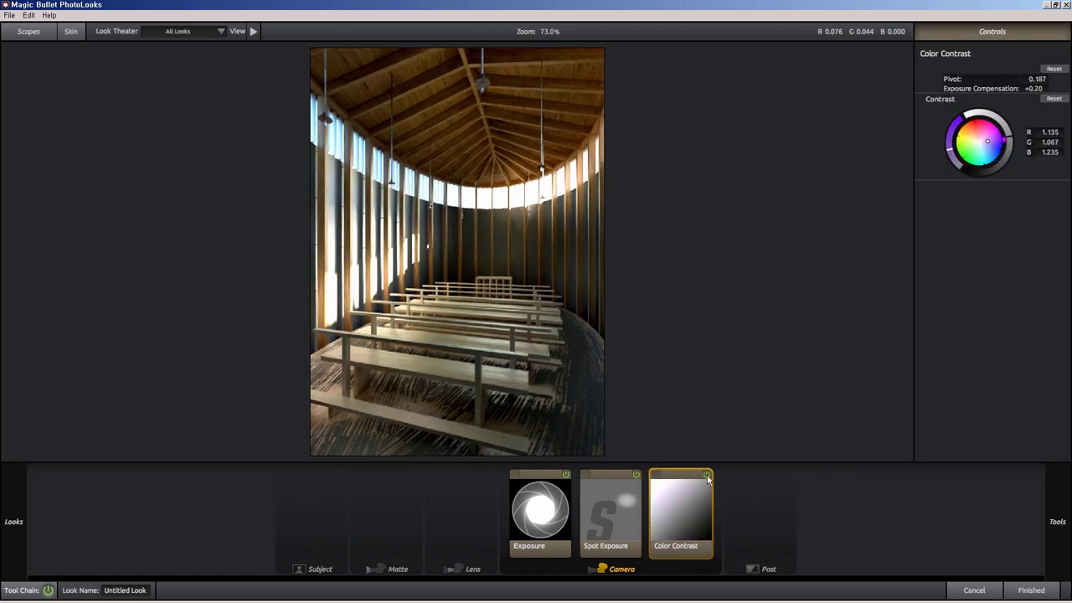
left_click(1046, 447)
left_click_drag(981, 383, 731, 513)
mouse_move(975, 147)
left_mouse_down()
mouse_move(977, 156)
mouse_move(1009, 109)
mouse_move(1009, 120)
left_mouse_up()
left_click(978, 69)
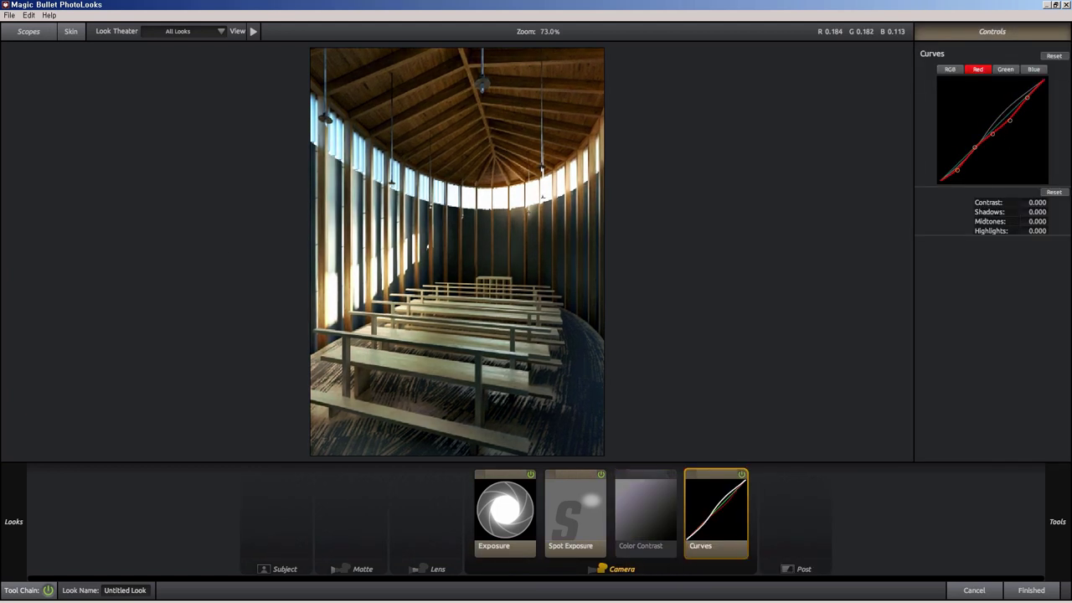
left_click(950, 69)
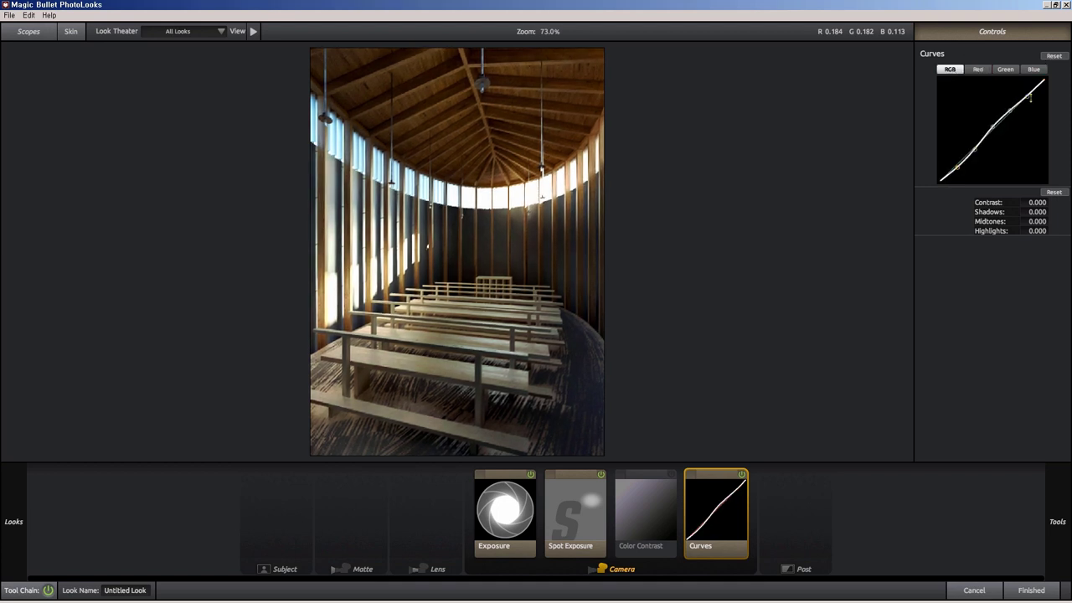
Add Colorista 3-Way, nudging midtones toward cyan and brightening and warming the highlights
left_click_drag(968, 314, 509, 242)
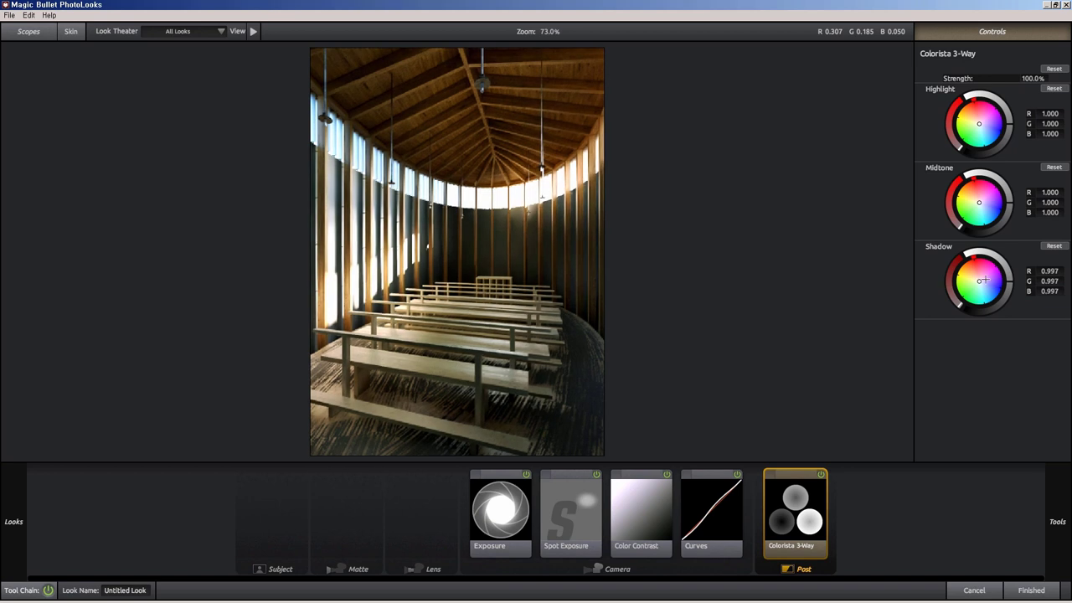
left_click_drag(980, 202, 980, 205)
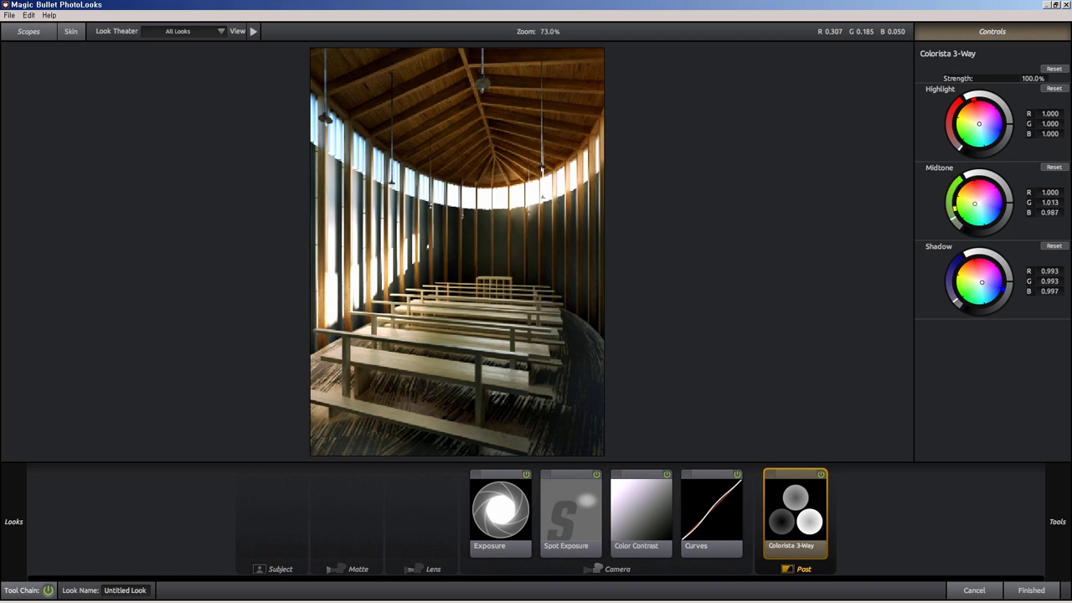
mouse_move(950, 125)
left_mouse_down()
mouse_move(953, 108)
mouse_move(906, 147)
left_mouse_up()
Add a Diffusion filter with 1.55% size and 11% glow to the matte stage
left_click(637, 511)
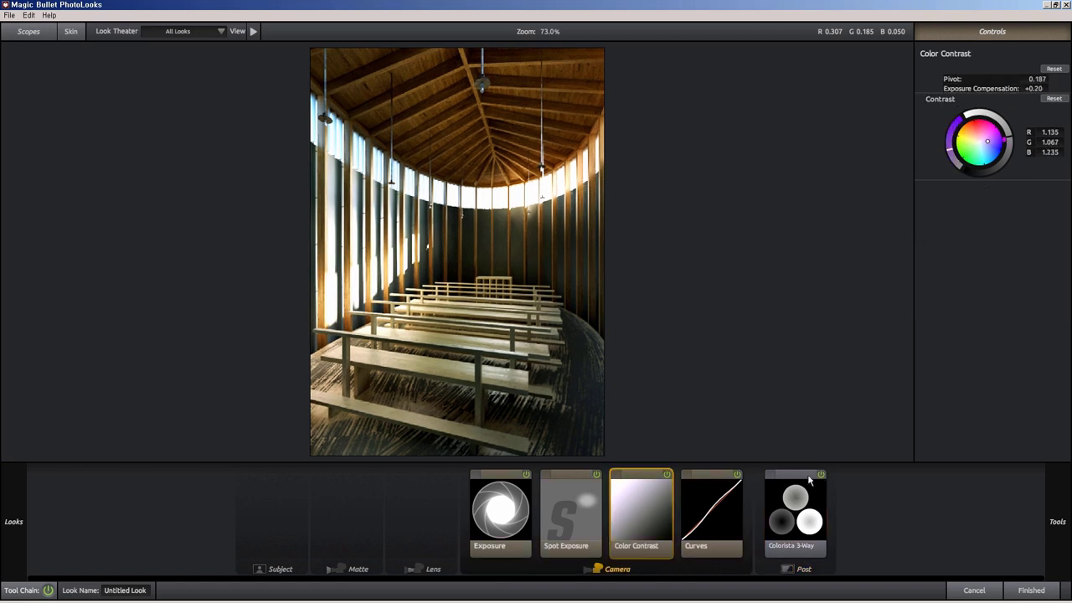
left_click(1058, 521)
left_click(933, 453)
left_click(878, 454)
left_click_drag(1029, 105, 505, 181)
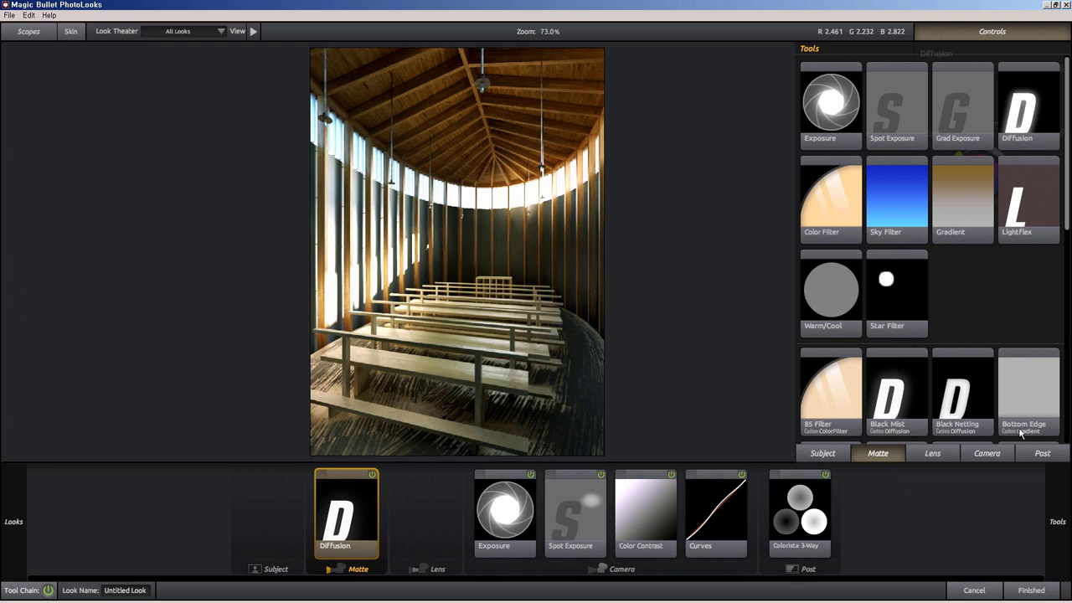
Add a tall elliptical Vignette with a brighter centre, tighter radius and softer spread
left_click(933, 453)
left_click_drag(891, 287, 459, 249)
left_click_drag(500, 374, 519, 402)
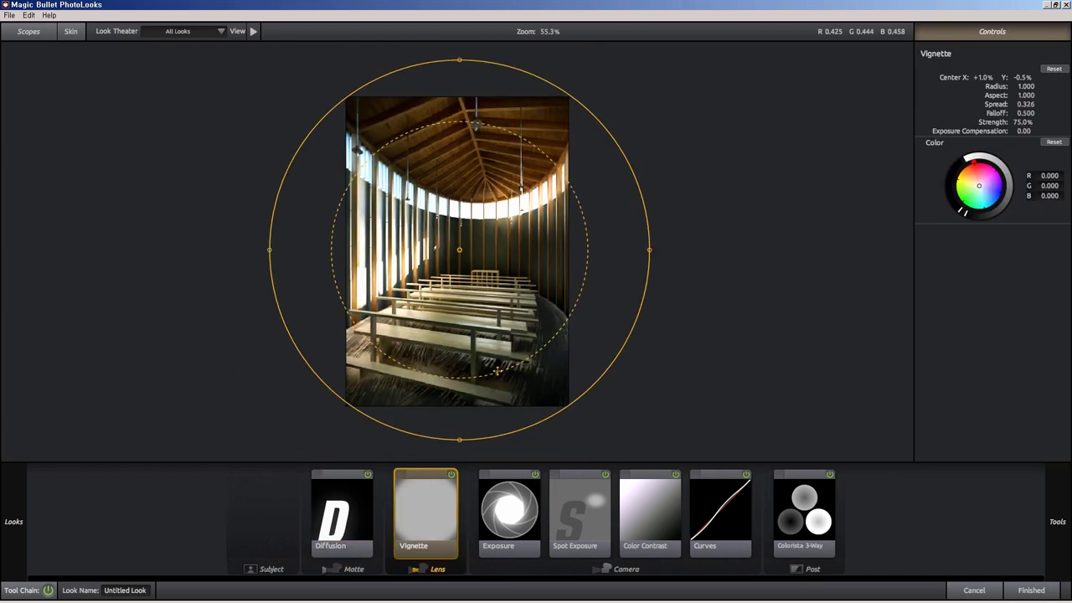
left_click_drag(670, 250, 632, 250)
mouse_move(1024, 131)
left_mouse_down()
mouse_move(1039, 130)
mouse_move(1014, 122)
left_mouse_up()
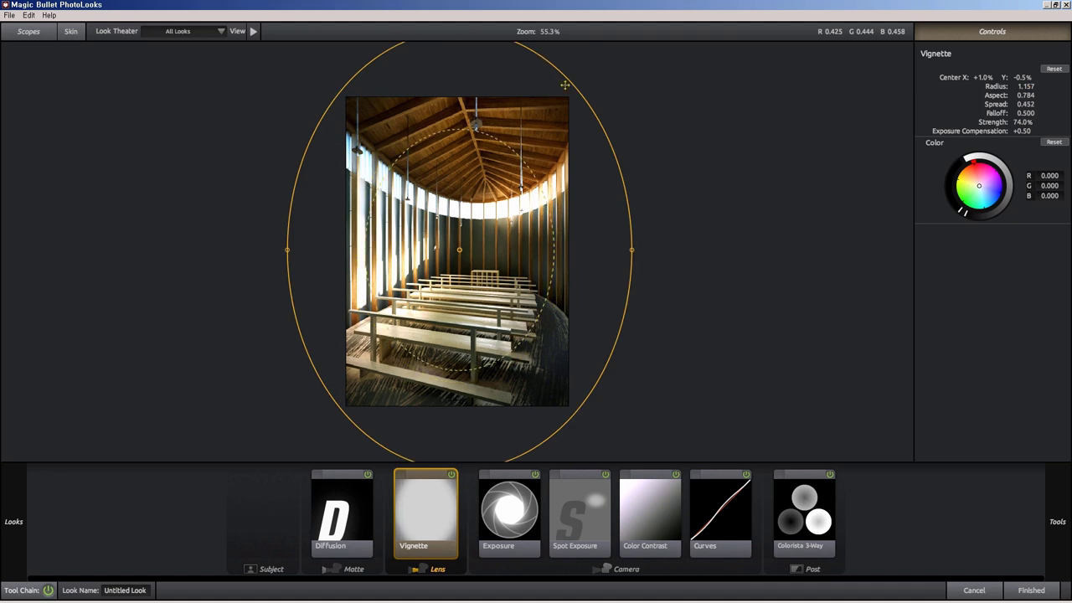
left_click_drag(498, 137, 731, 286)
left_click(48, 591)
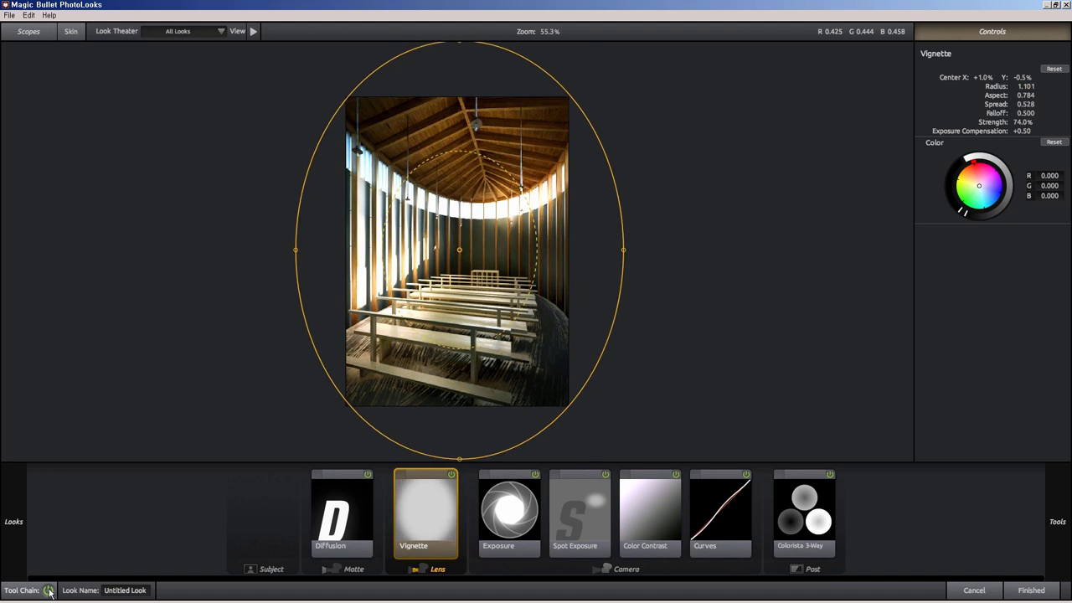
Move and enlarge the Spot Exposure onto the left windows, raise the Color Contrast pivot, and apply the look
left_click(603, 553)
left_click_drag(469, 201, 379, 276)
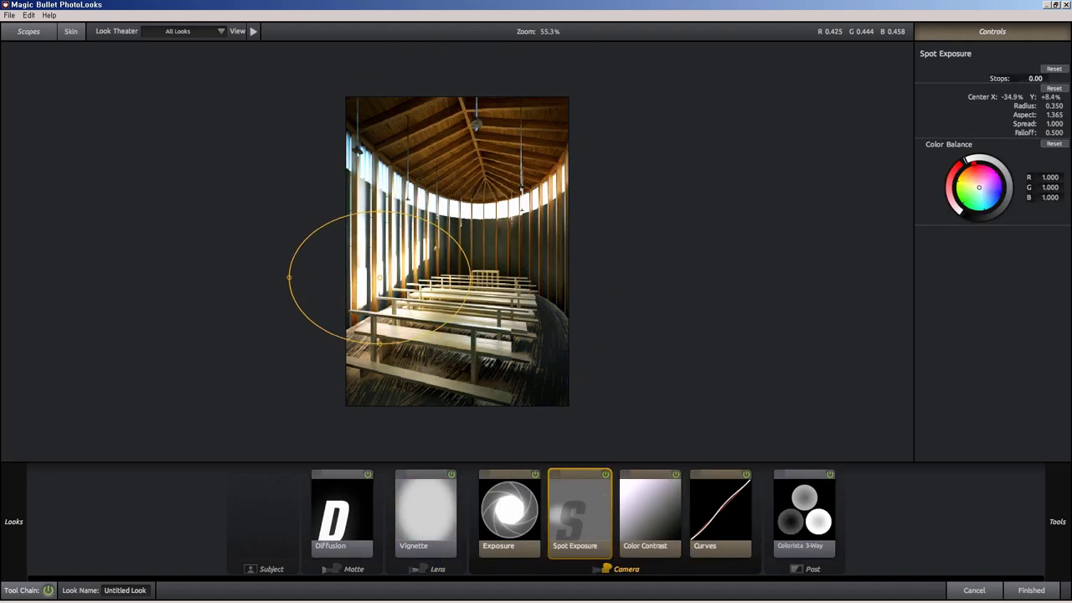
left_click_drag(289, 276, 251, 279)
left_click_drag(383, 280, 514, 206)
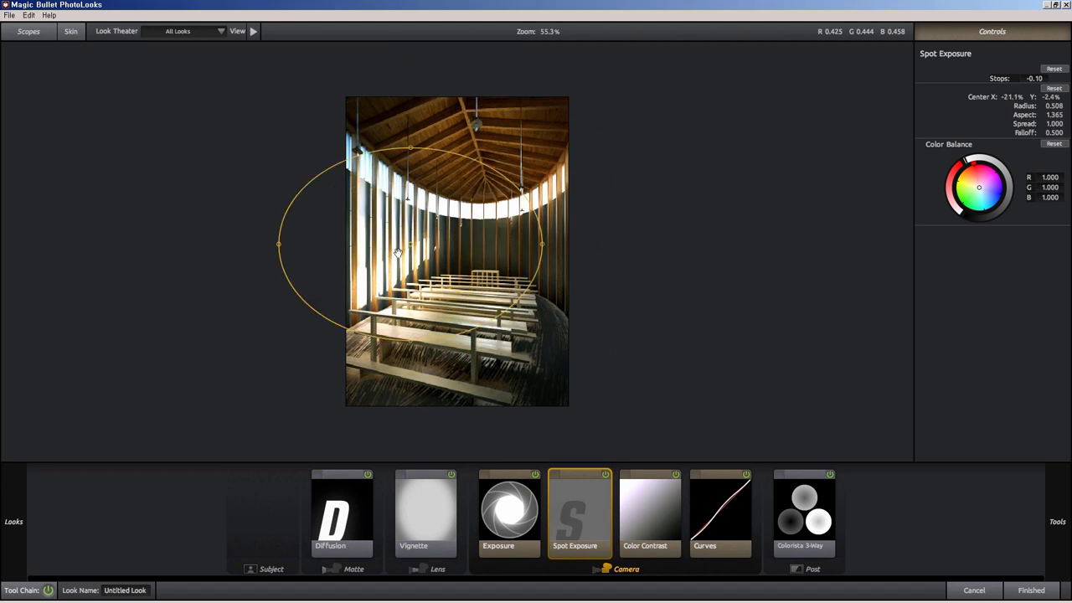
left_click(677, 478)
left_click_drag(1037, 78, 1047, 79)
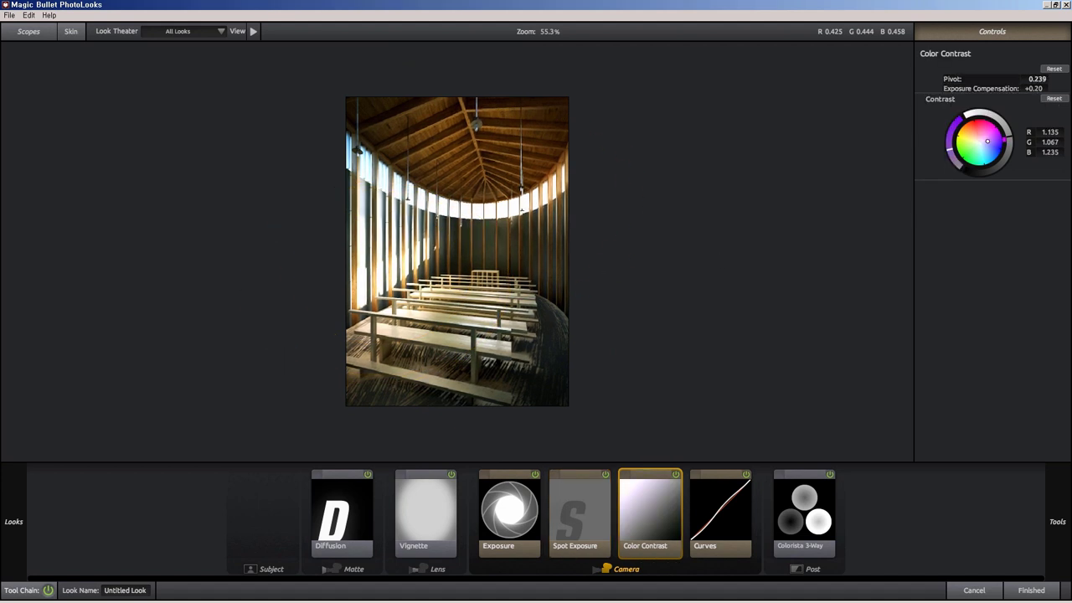
left_click(1032, 590)
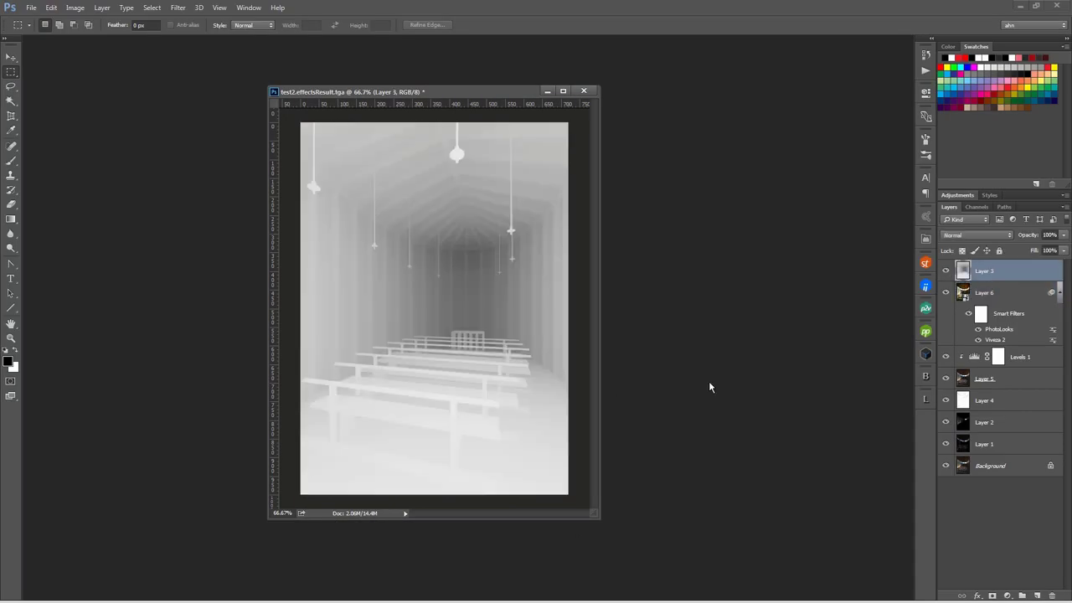
Set Layer 3 to Screen and add Levels 2 with input 31/0.73/255 and output 0–131
key("shift+alt+s")
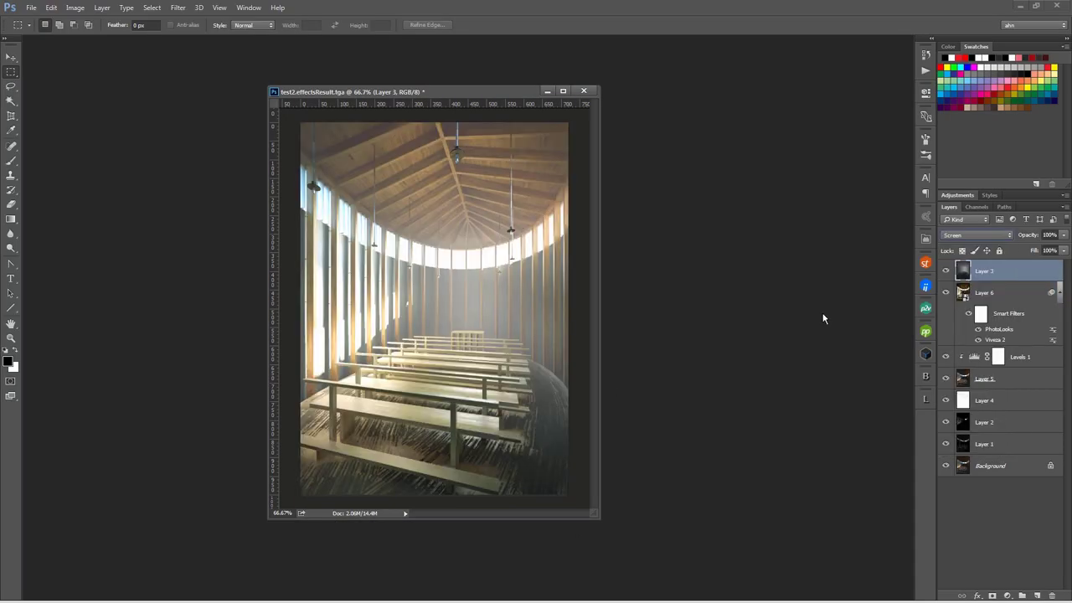
left_click(1008, 595)
left_click(988, 410)
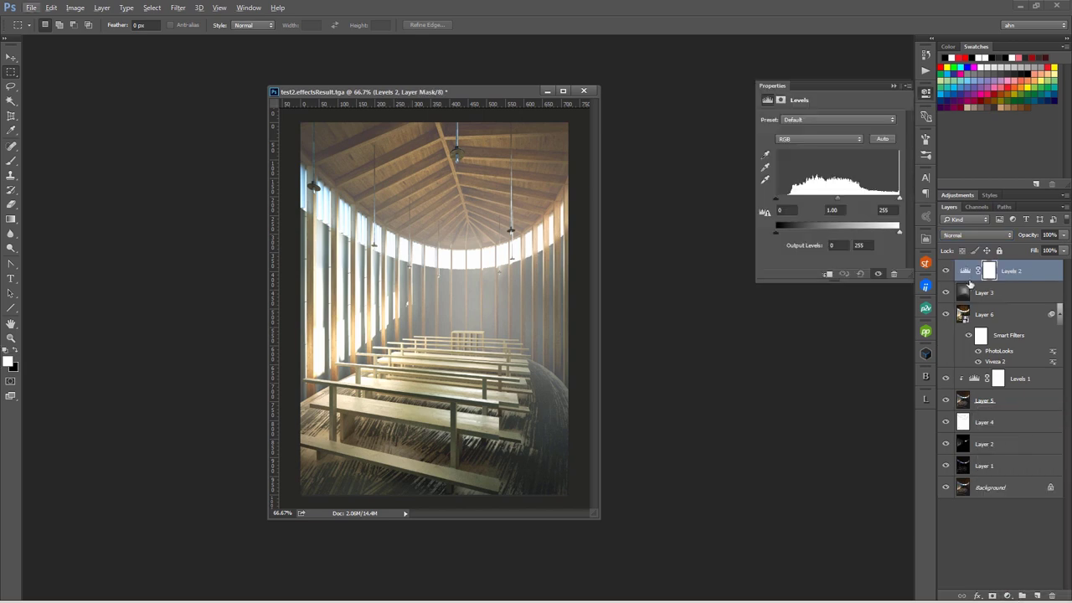
left_click_drag(781, 203, 856, 202)
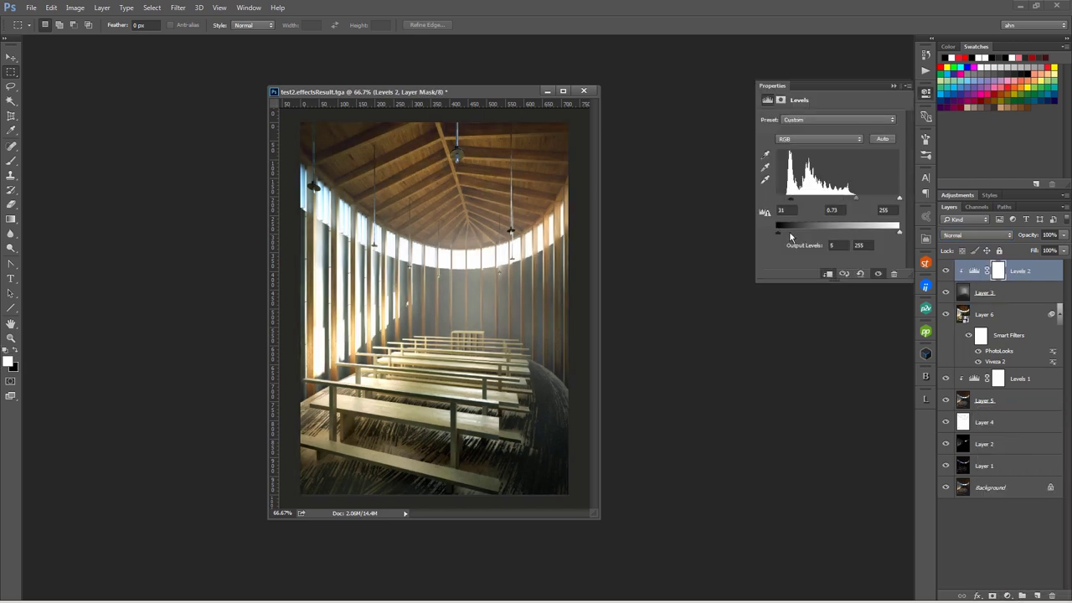
left_click_drag(899, 232, 871, 232)
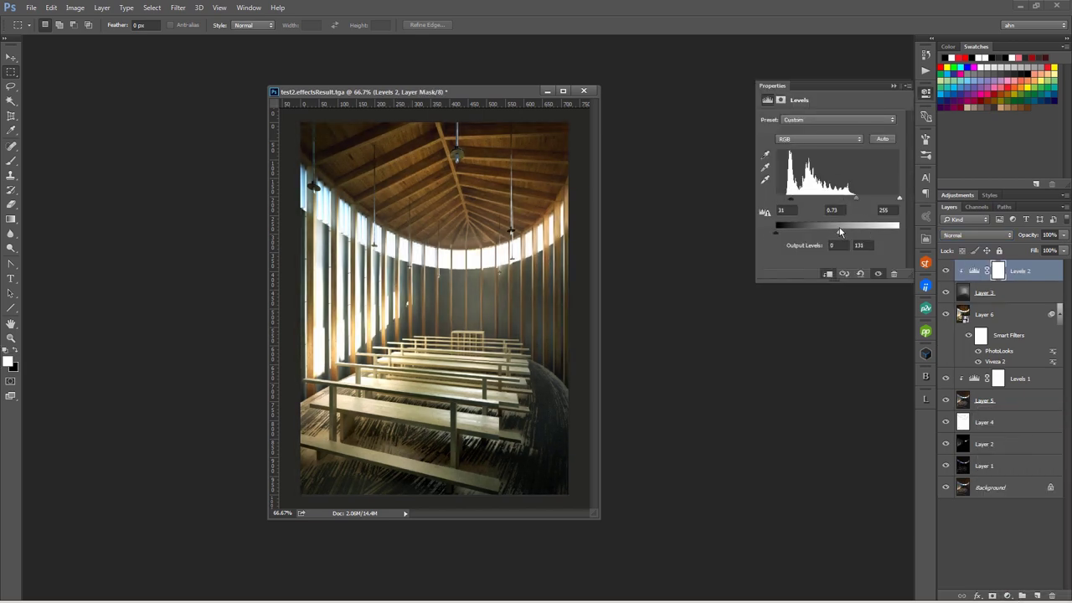
left_click(894, 86)
left_click_drag(508, 93, 512, 85)
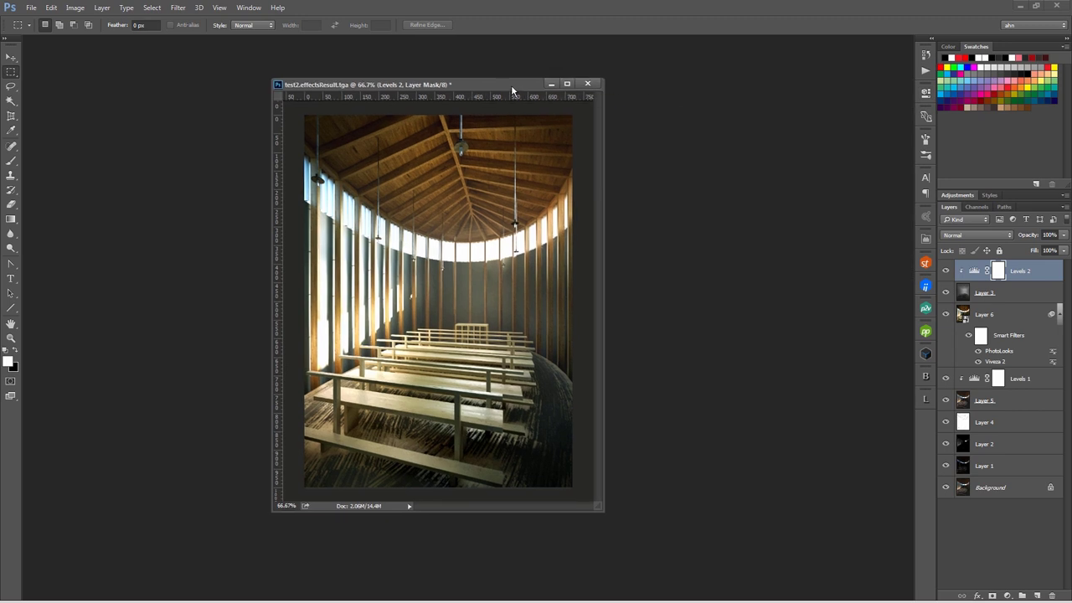